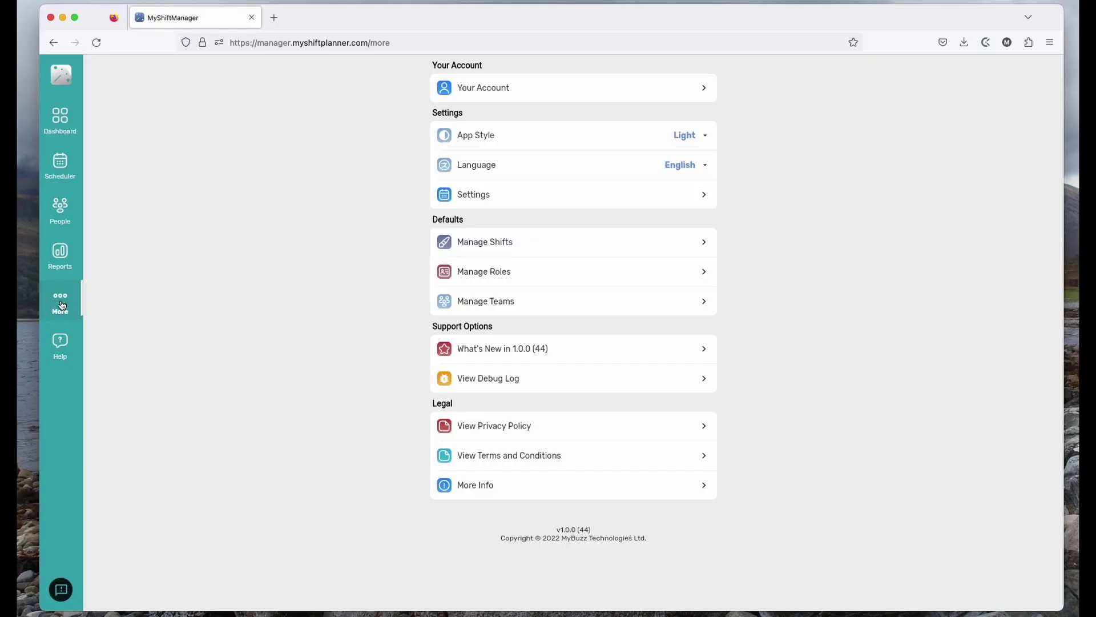
# Step: Look over the account details and app settings pages, returning to the More page each time
pyautogui.click(604, 88)
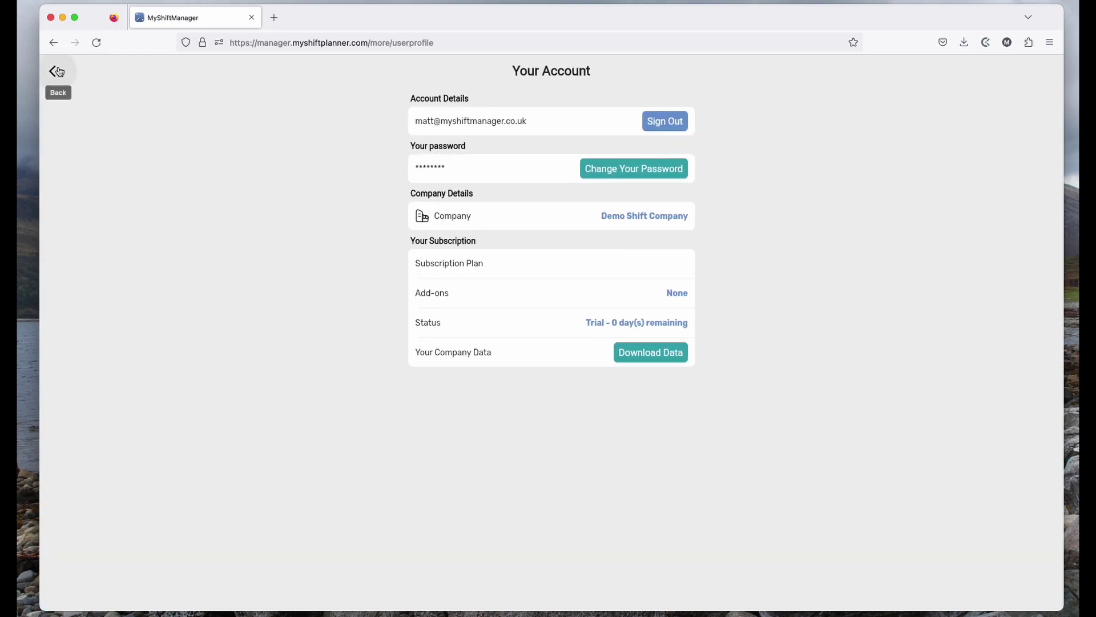
pyautogui.click(57, 72)
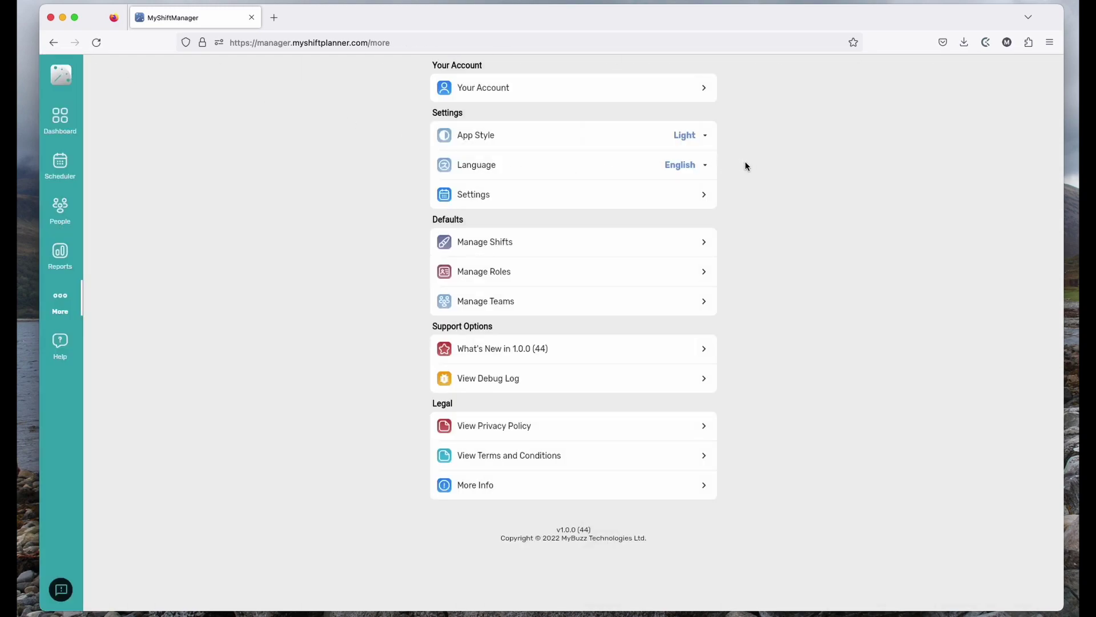
pyautogui.click(706, 201)
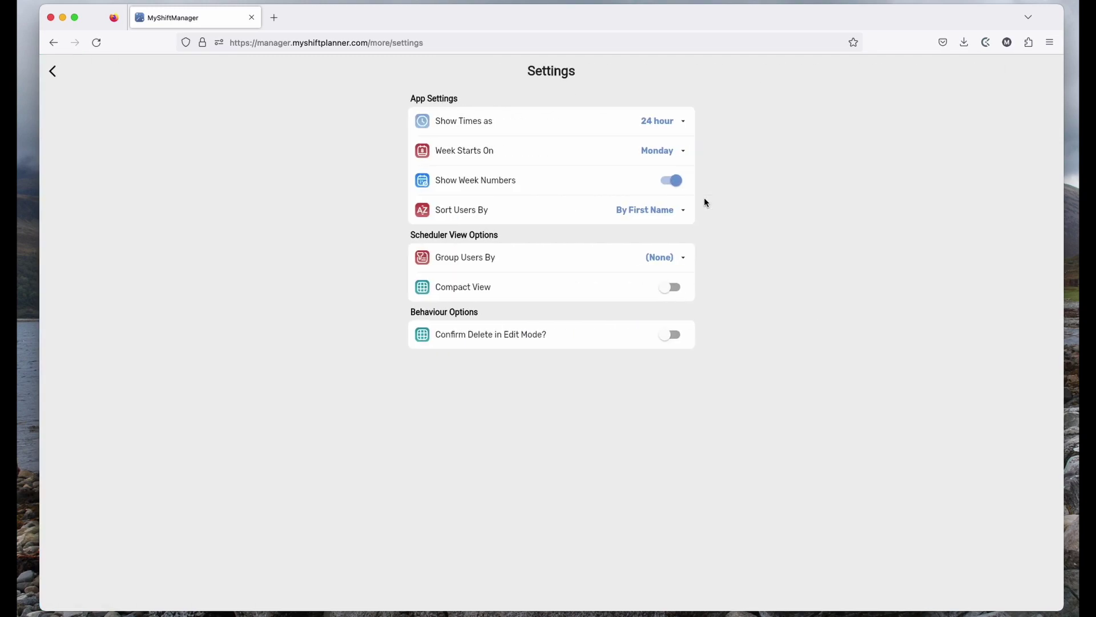
pyautogui.click(53, 71)
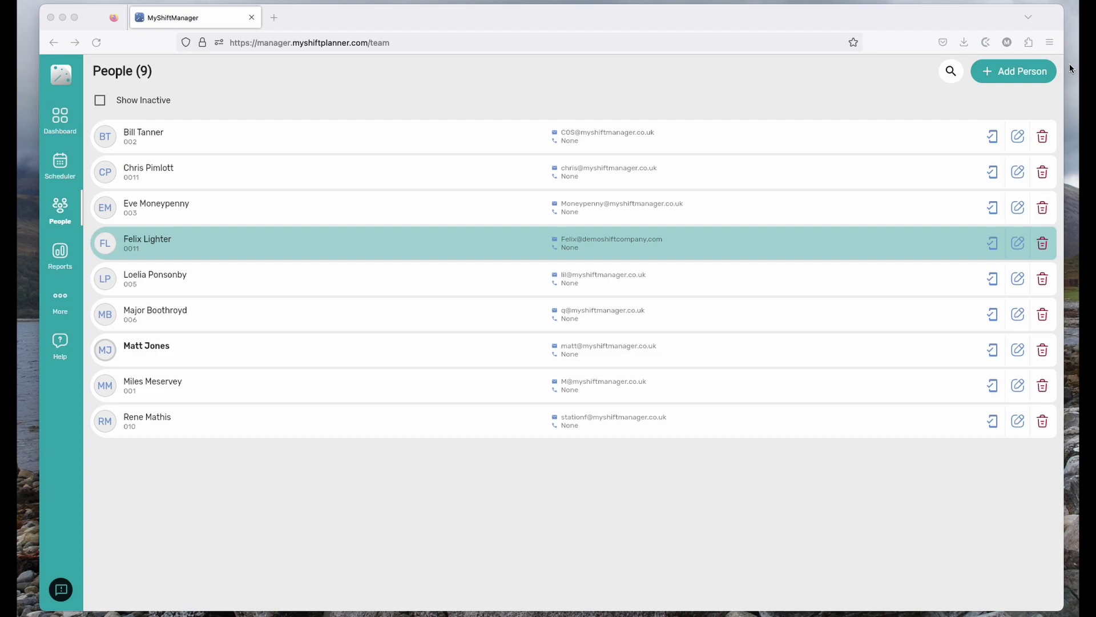
# Step: Start adding a new team member, then cancel it
pyautogui.click(1009, 74)
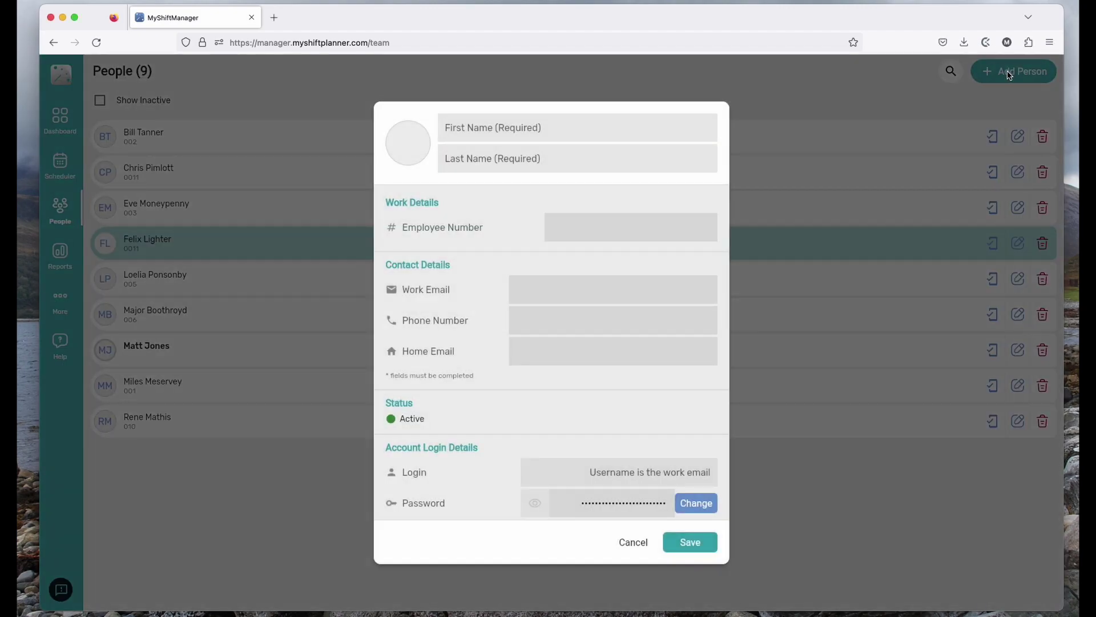
pyautogui.scroll(-3, 462, 280)
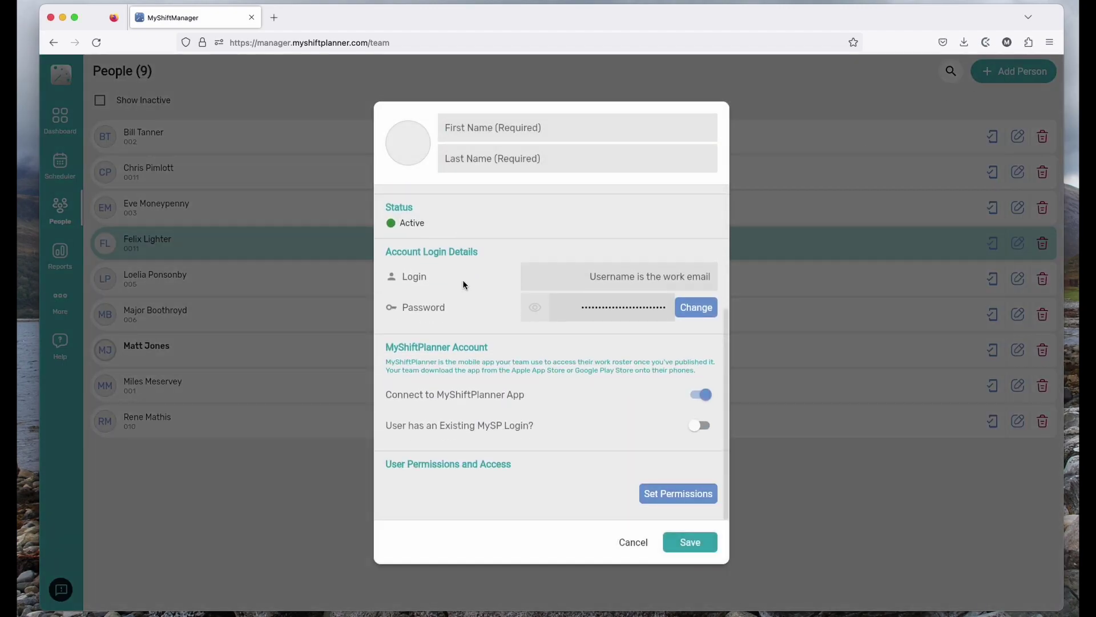
pyautogui.click(637, 543)
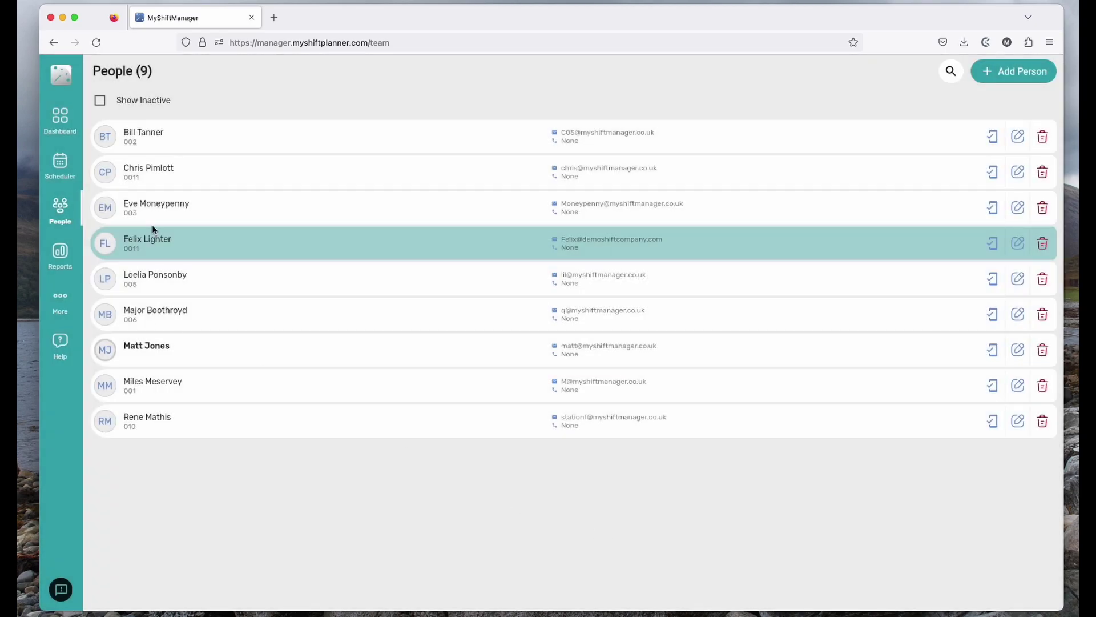
# Step: Open Felix Lighter's details and scroll down the form to its permissions section
pyautogui.click(195, 249)
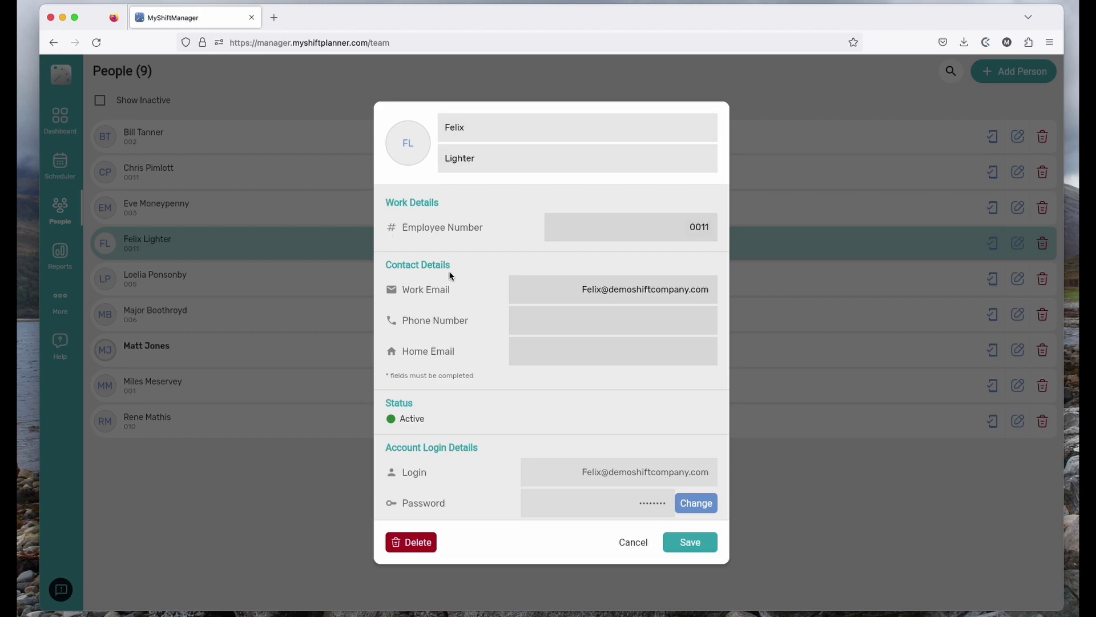
pyautogui.scroll(-2, 479, 216)
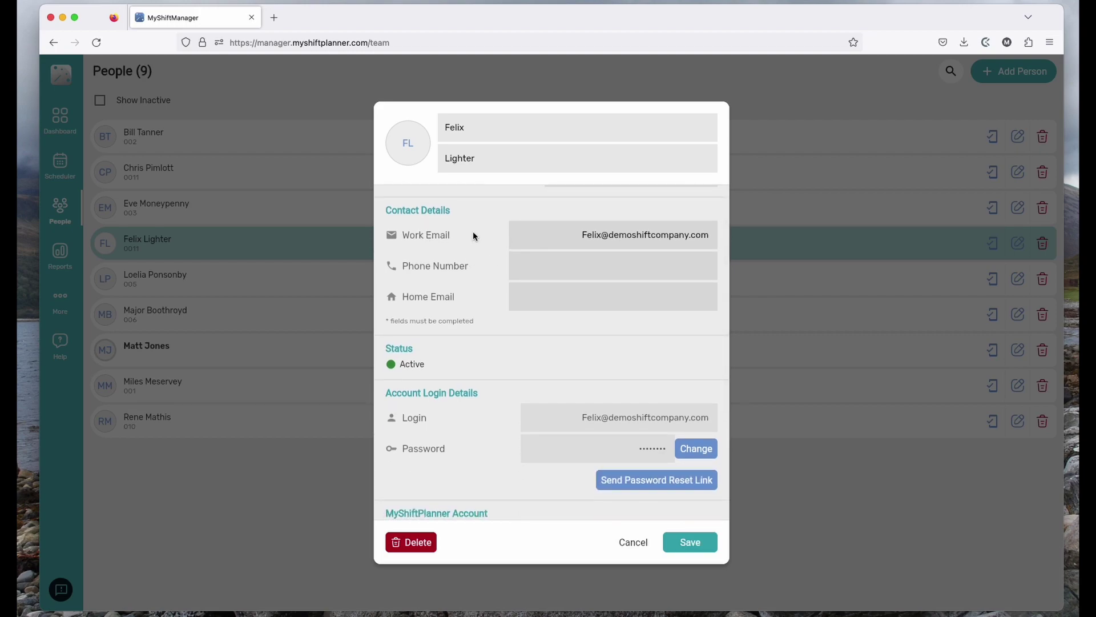
pyautogui.scroll(-2, 473, 231)
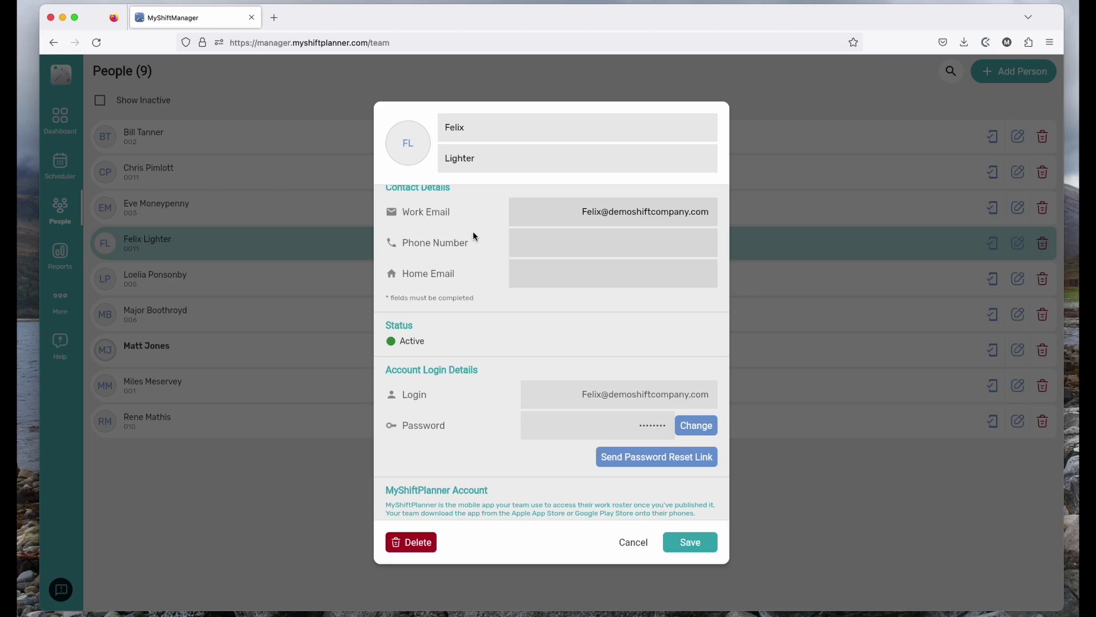
pyautogui.scroll(-2, 472, 217)
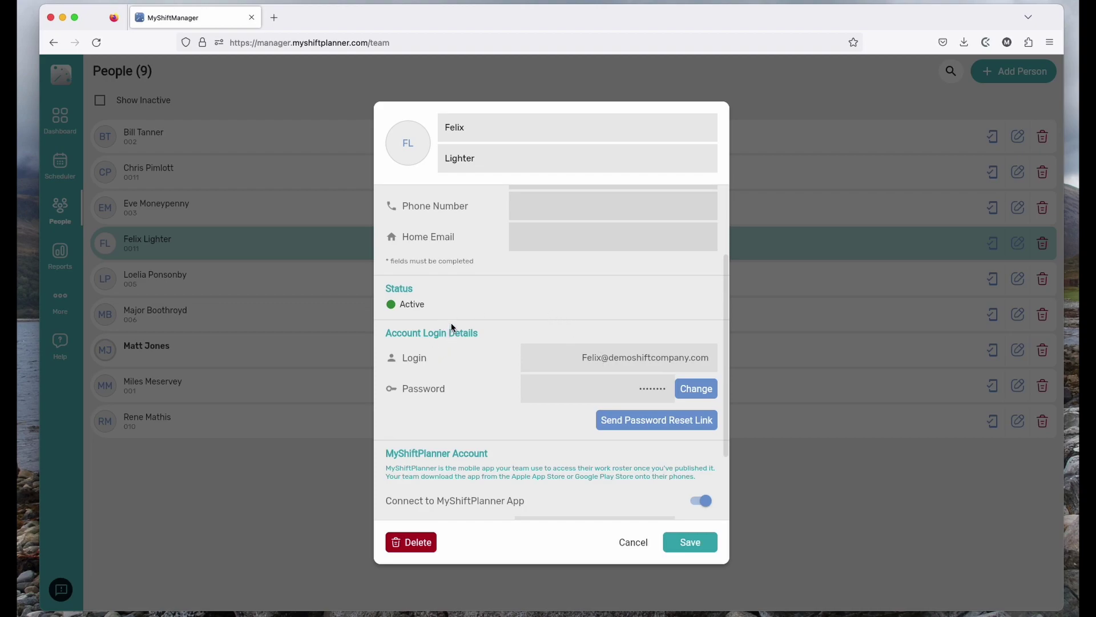
pyautogui.scroll(-3, 452, 305)
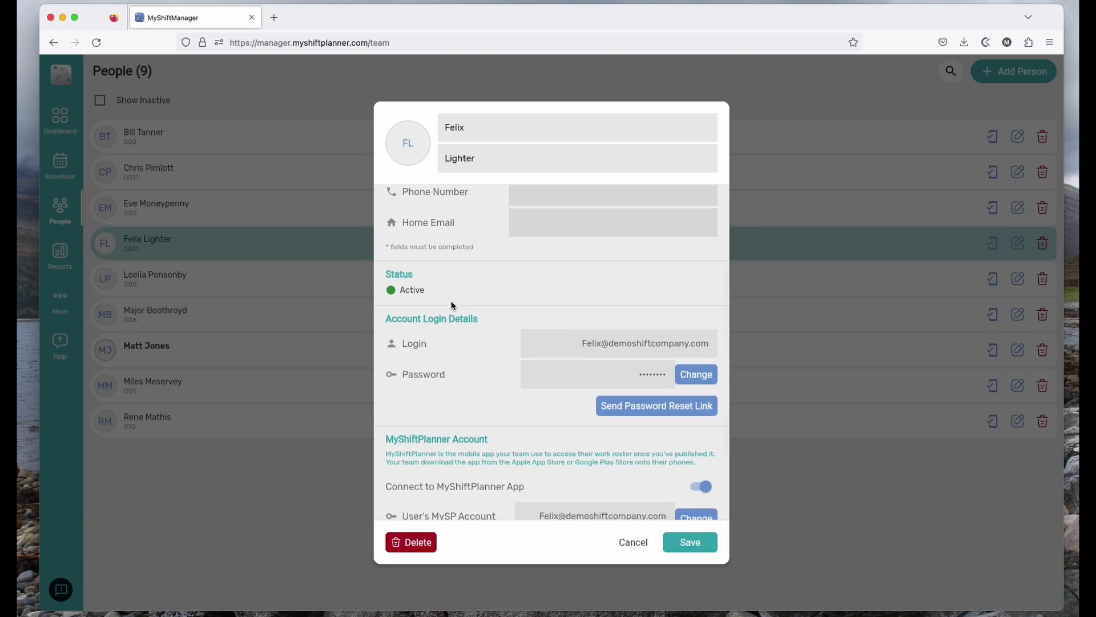
pyautogui.scroll(-2, 461, 296)
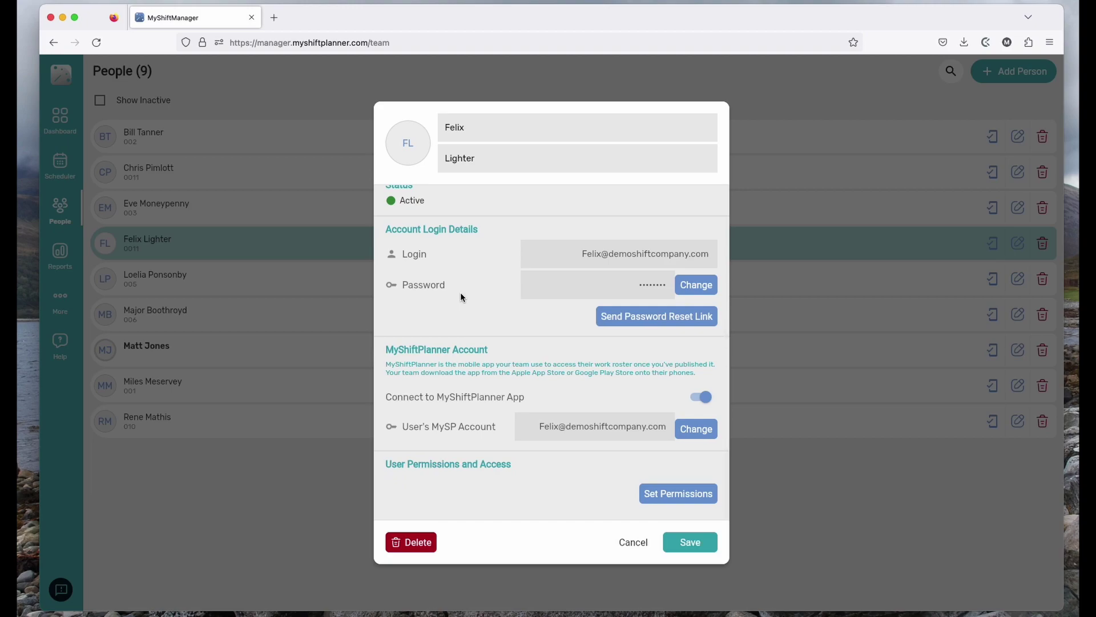
# Step: Open the person's permission settings and try the Worker, Manager, then Worker permission groups
pyautogui.click(646, 494)
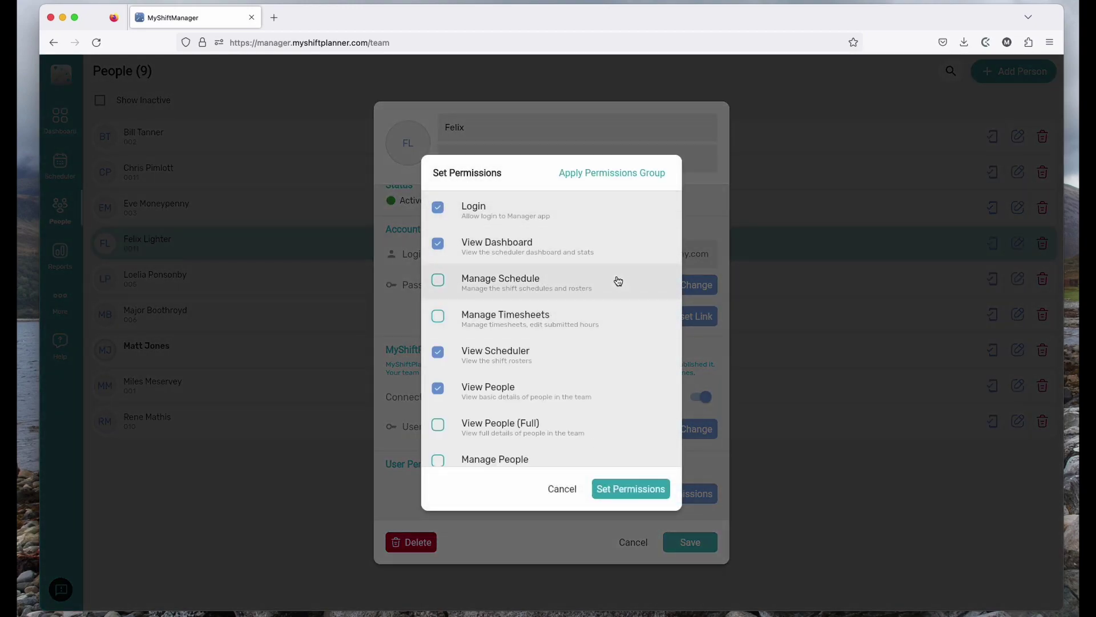
pyautogui.click(604, 177)
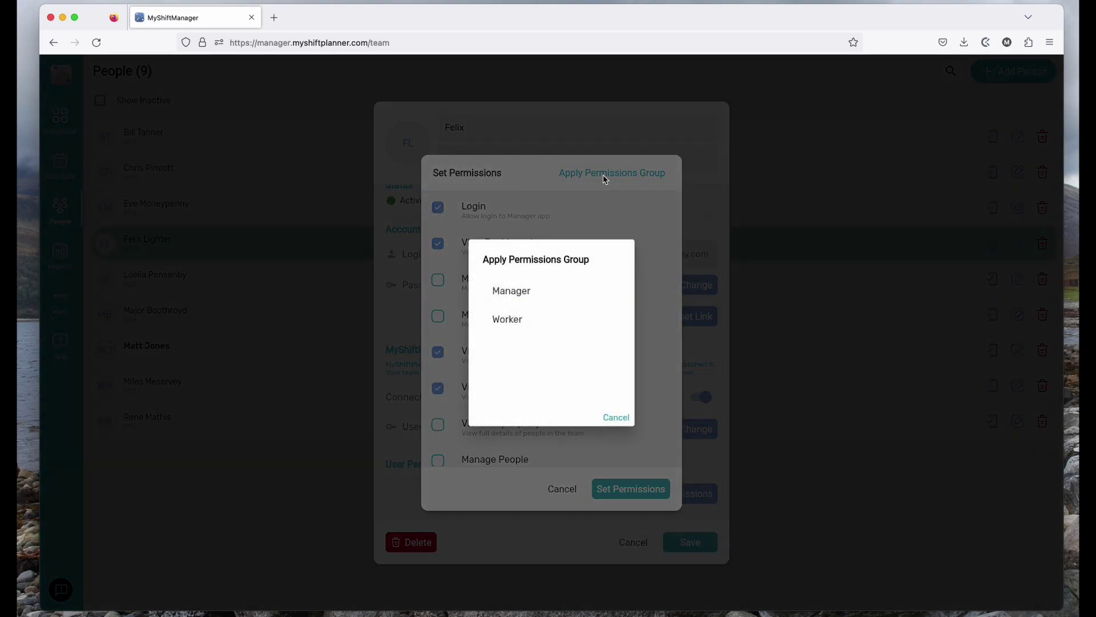
pyautogui.click(515, 319)
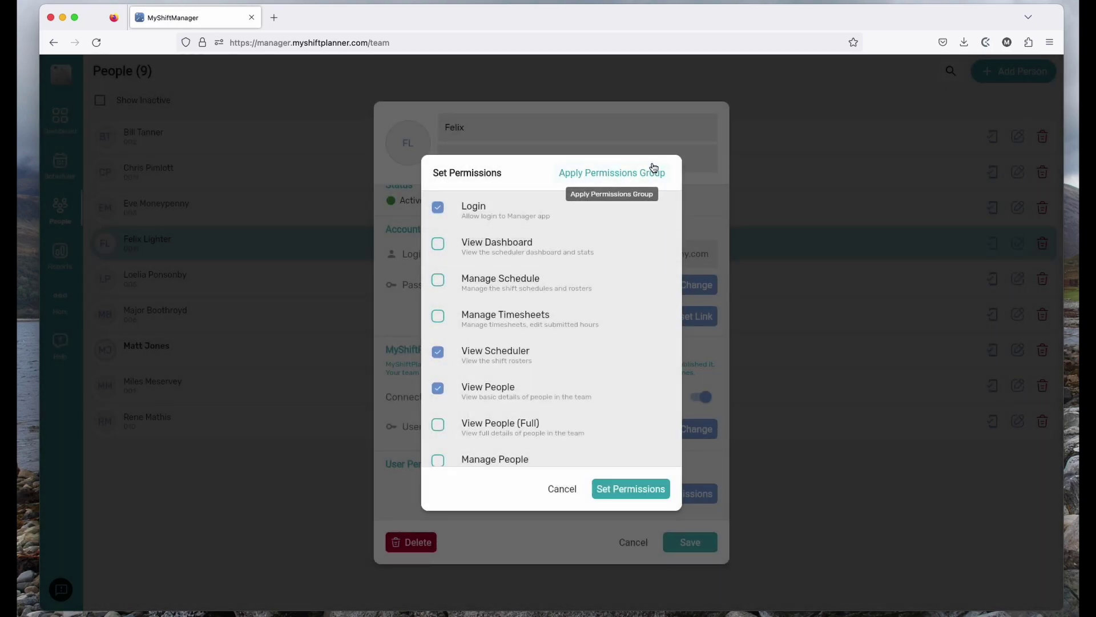
pyautogui.click(654, 168)
pyautogui.click(524, 292)
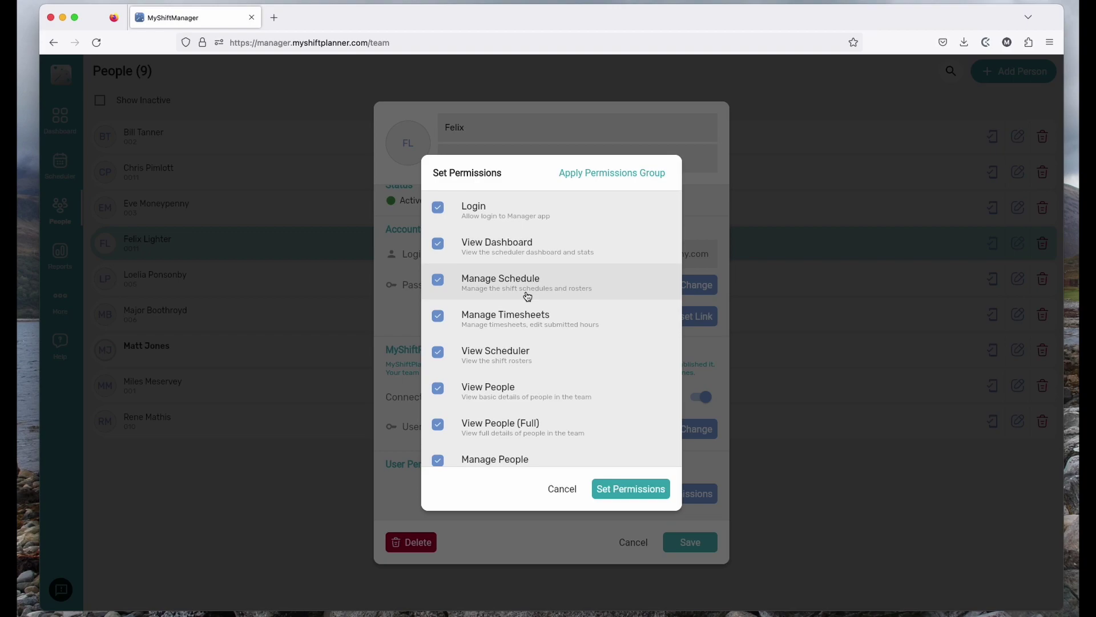
pyautogui.click(632, 171)
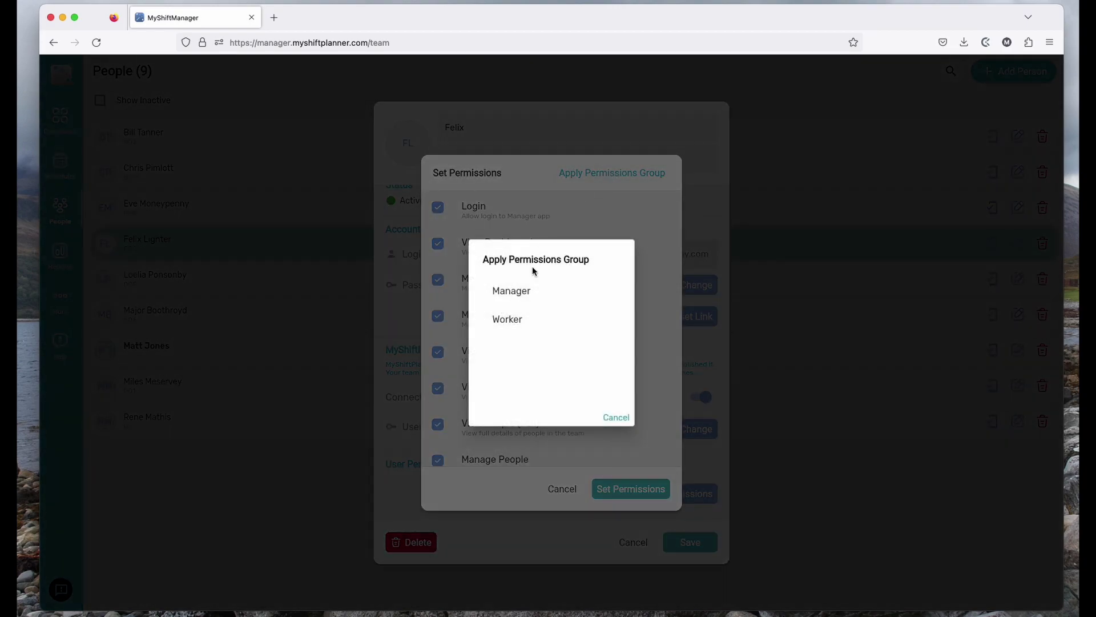
pyautogui.click(514, 320)
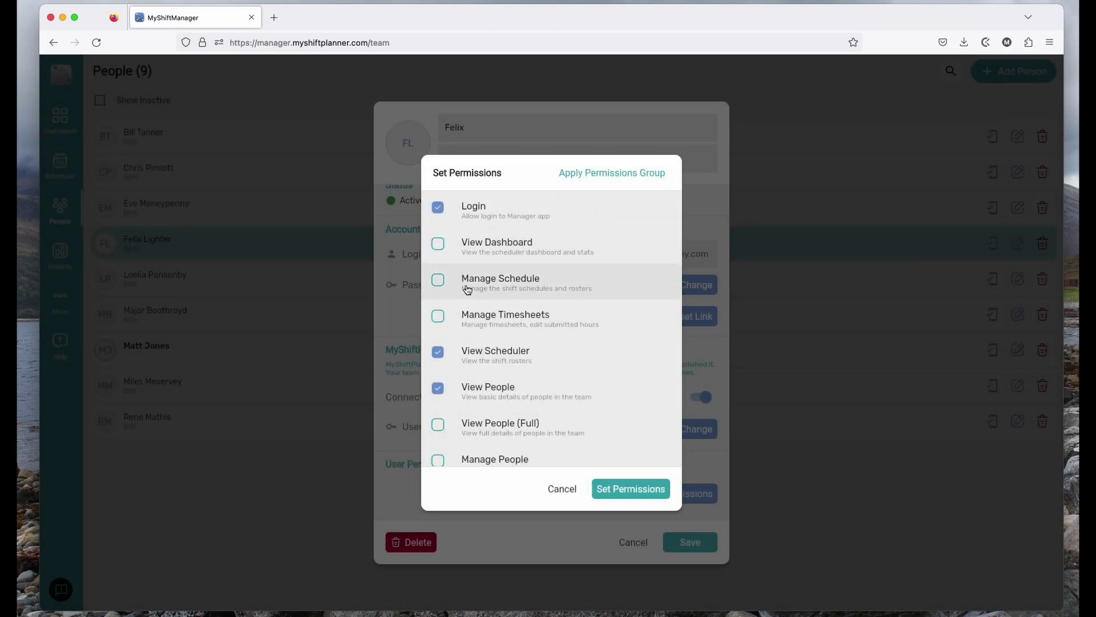
# Step: Toggle View People (Full) on and off, then cancel the permission changes
pyautogui.scroll(-2, 453, 302)
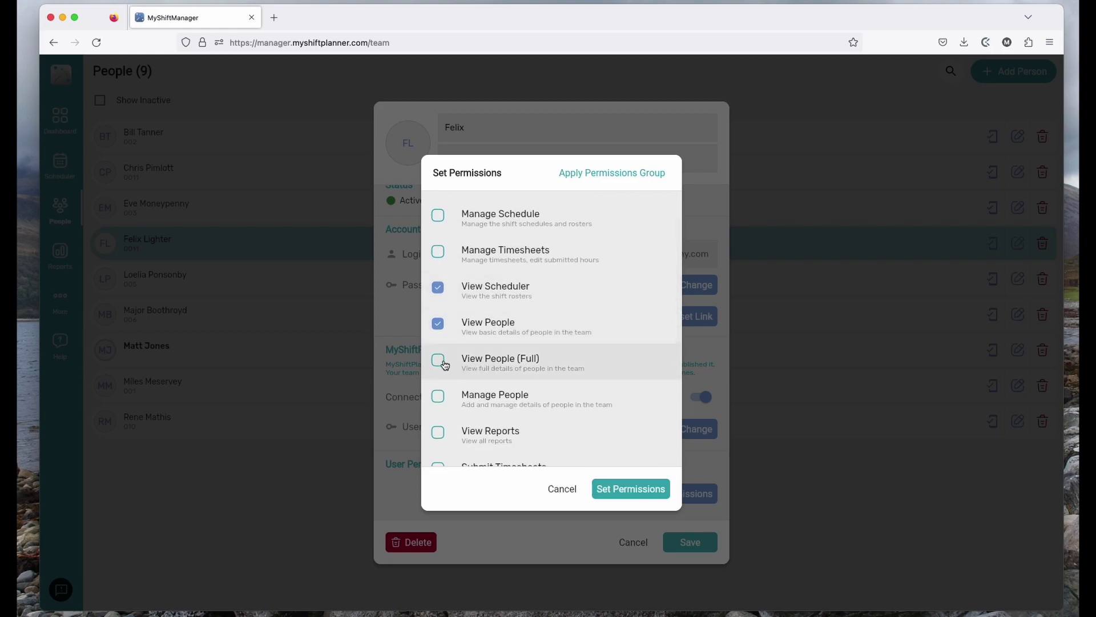
pyautogui.click(448, 363)
pyautogui.click(447, 363)
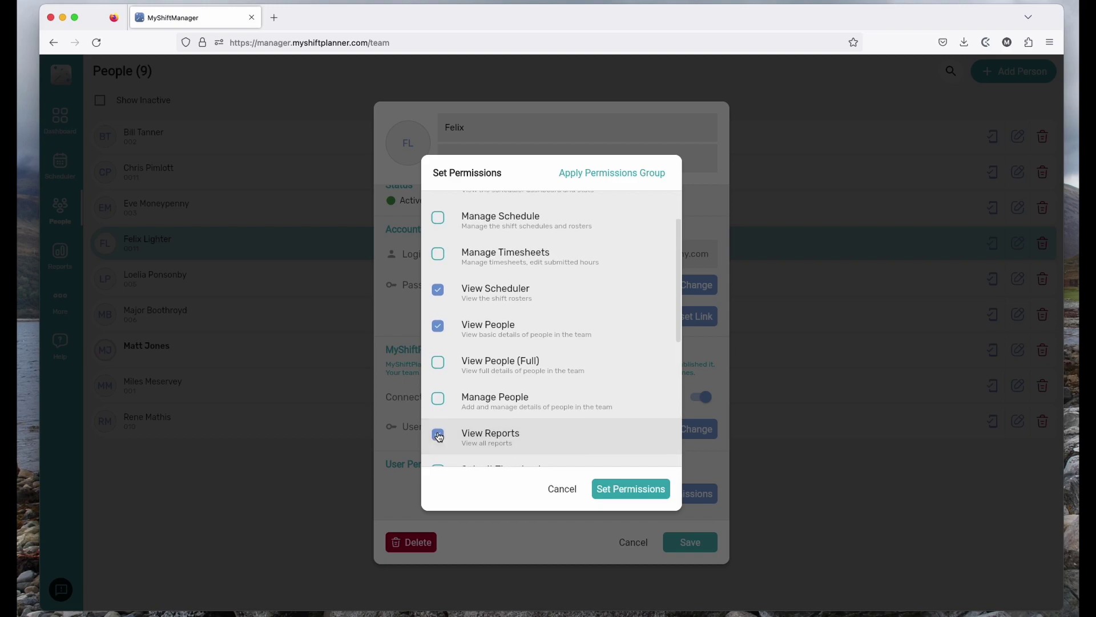
pyautogui.click(568, 489)
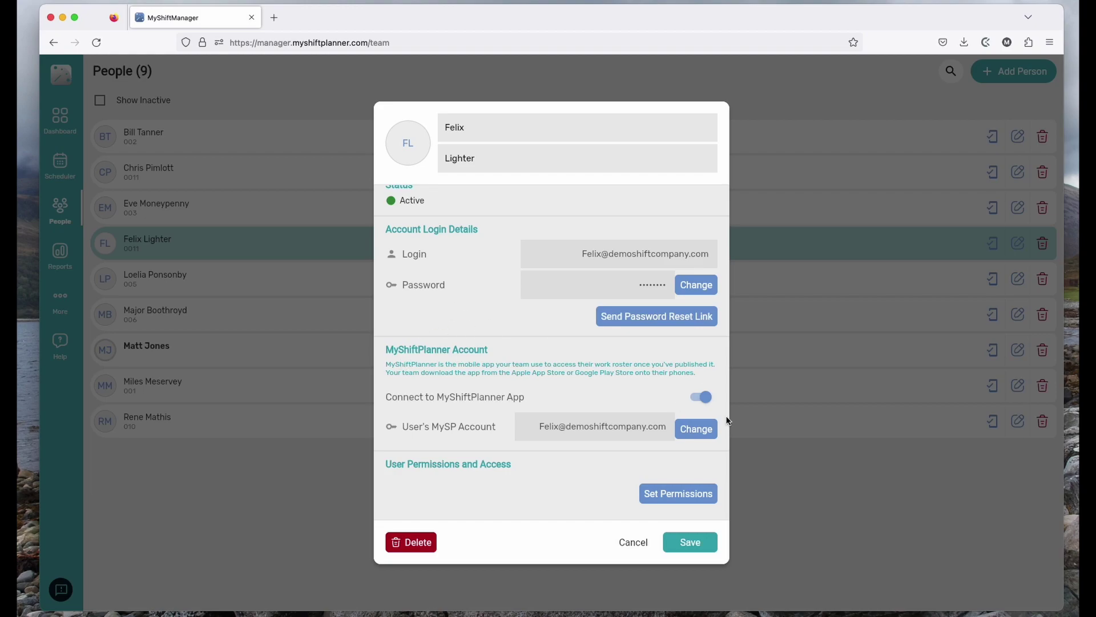
# Step: Switch off the Connect to MyShiftPlanner App toggle for this person
pyautogui.click(692, 399)
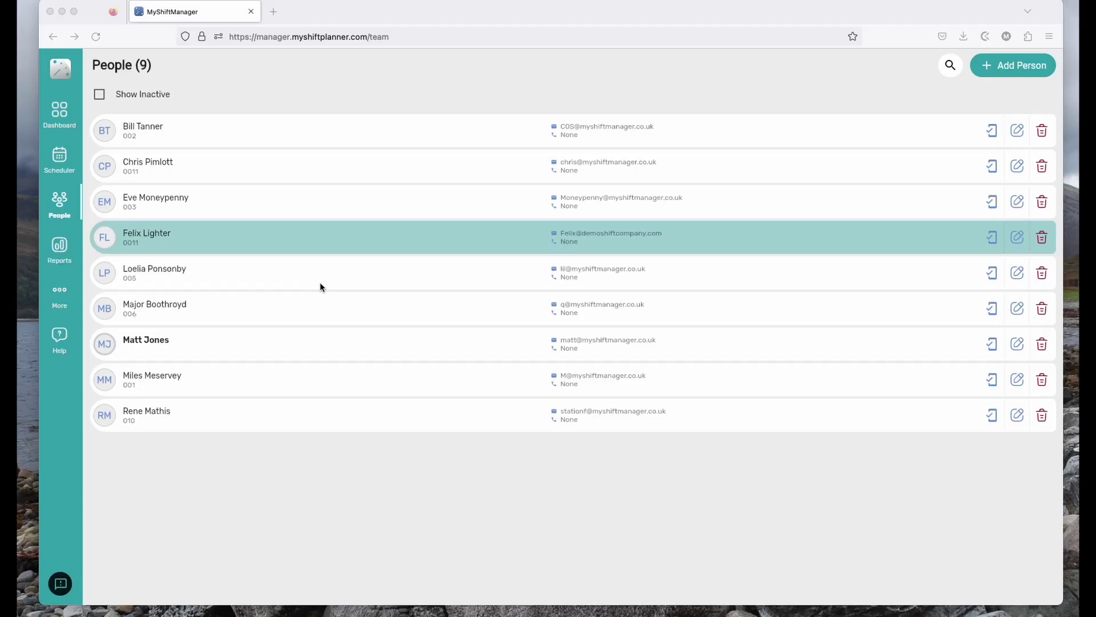
# Step: Go to More, then Manage Shifts to list the shift types
pyautogui.click(58, 298)
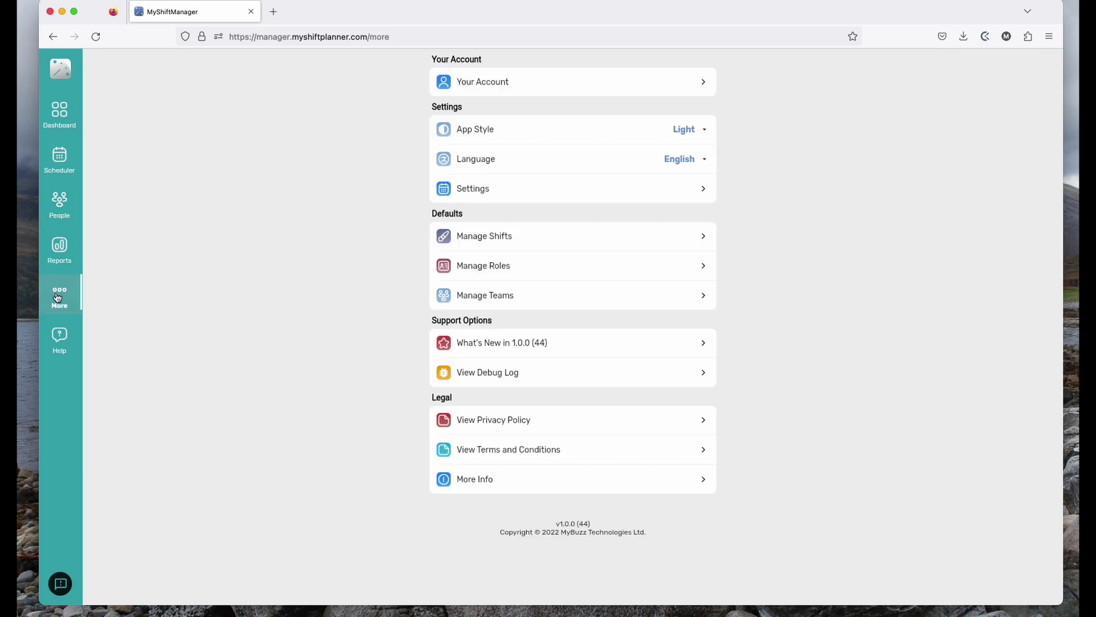
pyautogui.click(479, 238)
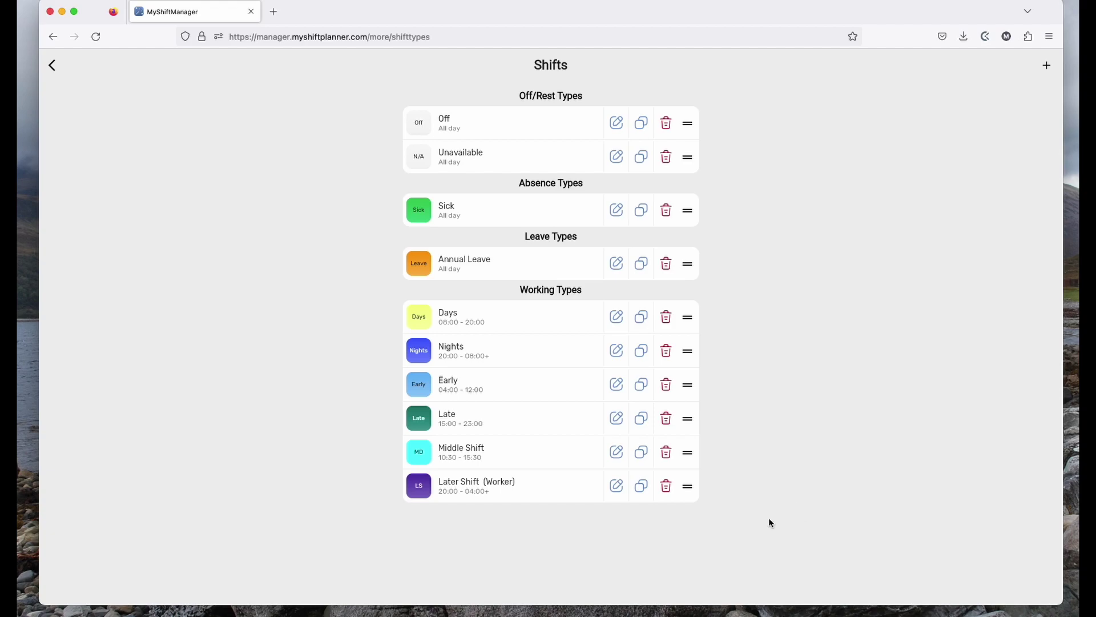
# Step: Start a new leave type, then cancel it
pyautogui.click(1047, 67)
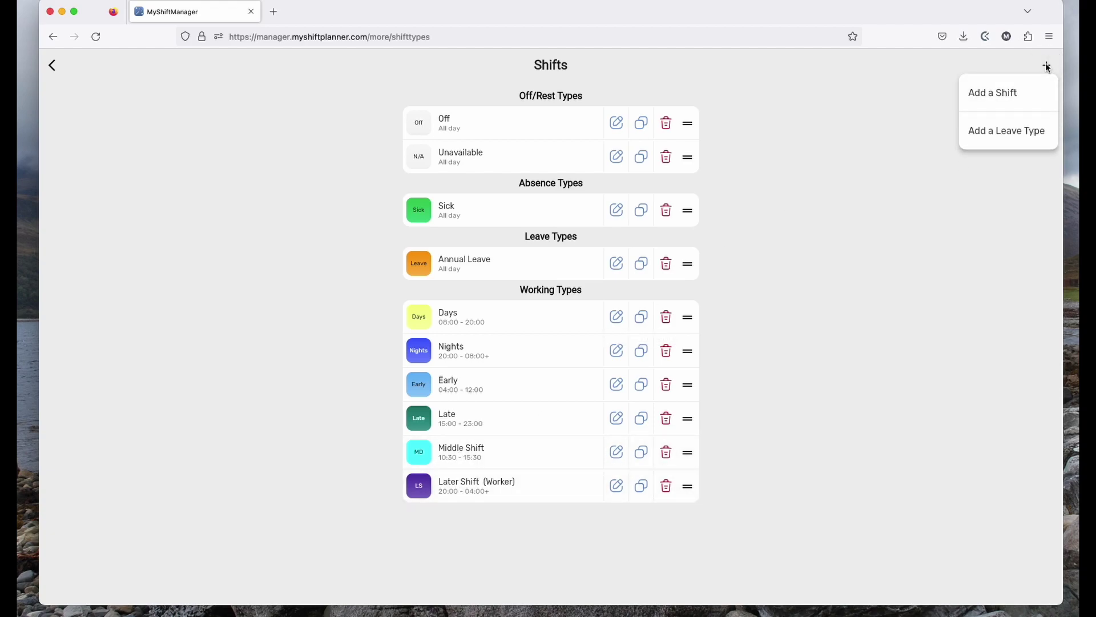
pyautogui.click(992, 131)
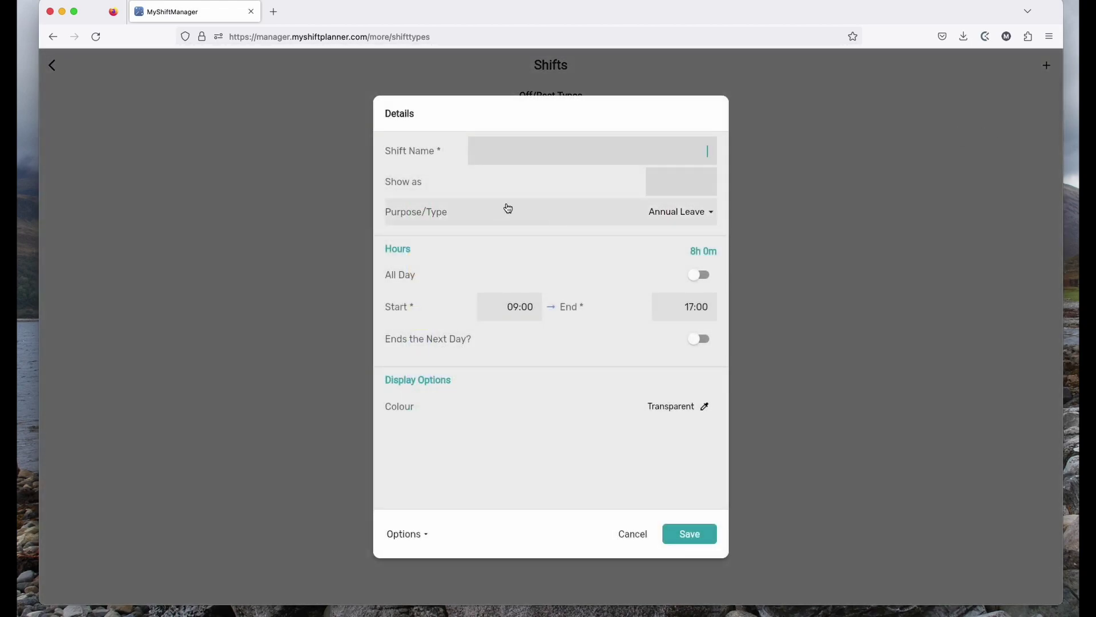
pyautogui.click(629, 534)
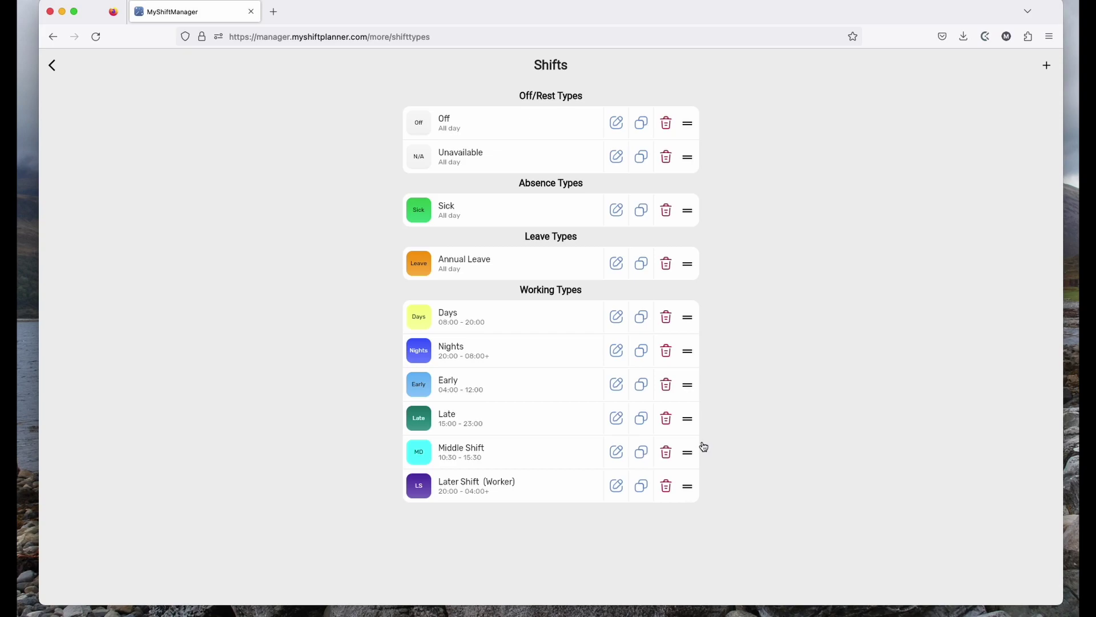
# Step: Start a new working shift, toggle Use Role Colour, dismiss the roles list, cancel, and go back to More
pyautogui.click(1045, 66)
pyautogui.click(973, 92)
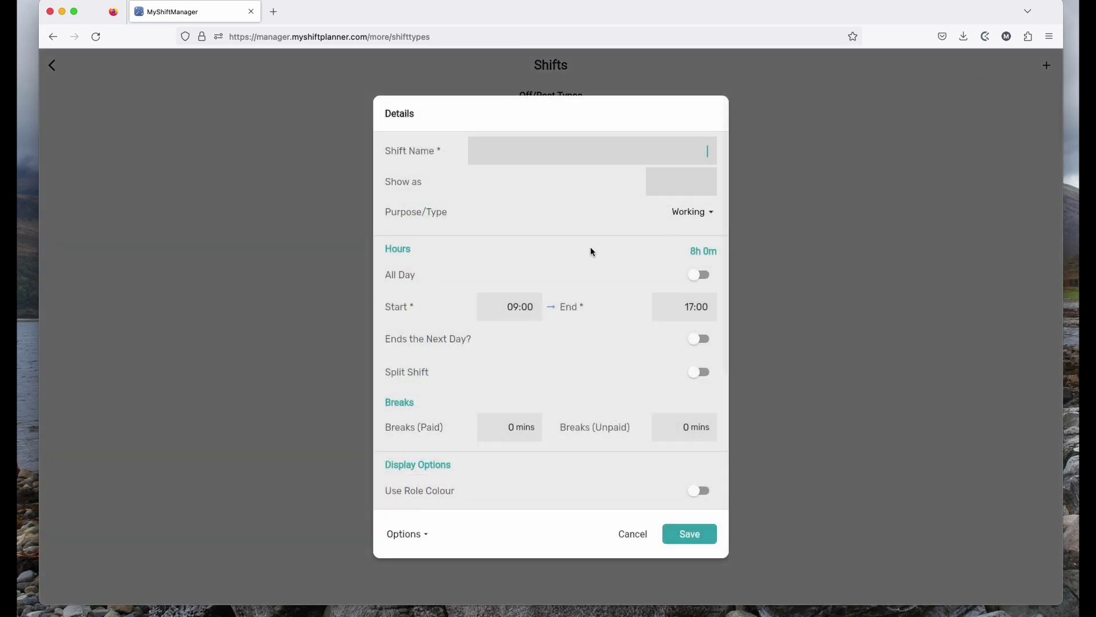
pyautogui.scroll(-5, 471, 227)
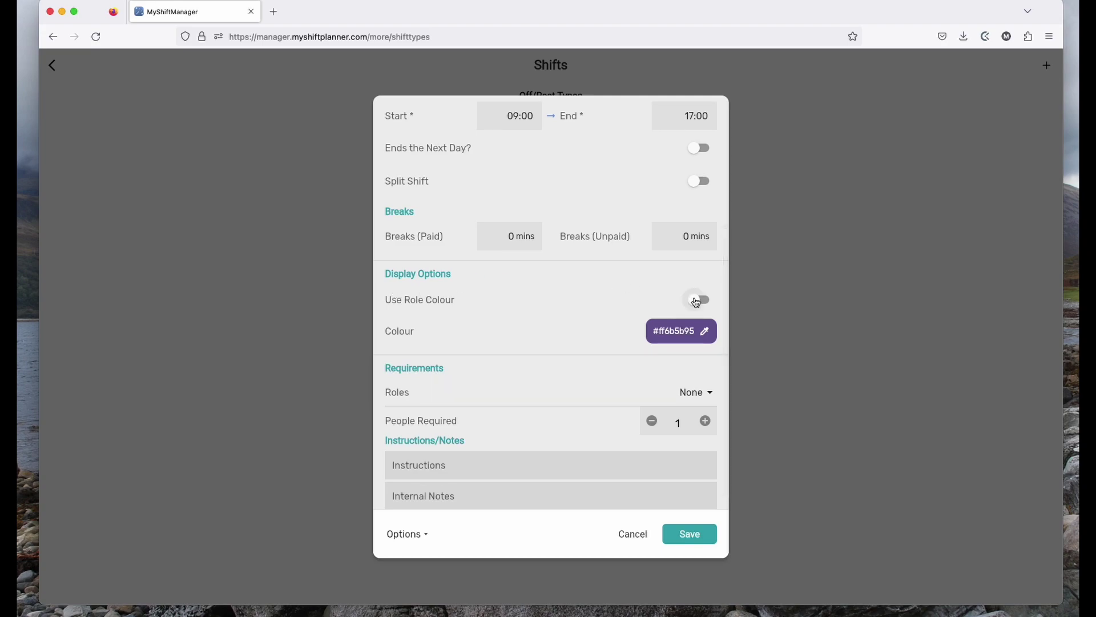
pyautogui.scroll(-1, 699, 303)
pyautogui.click(699, 303)
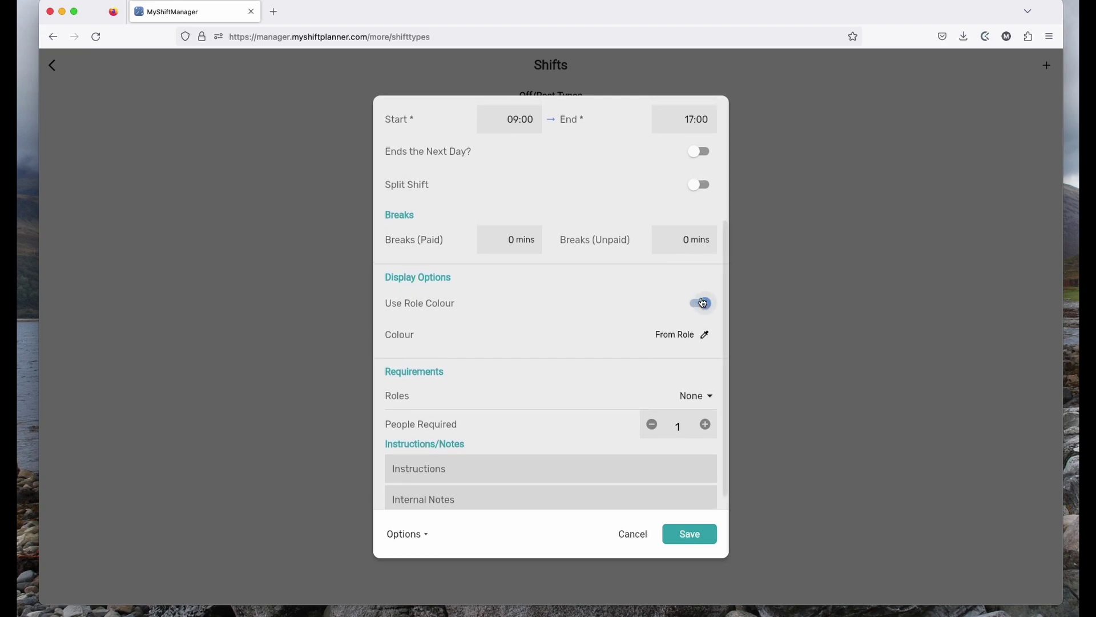
pyautogui.click(700, 303)
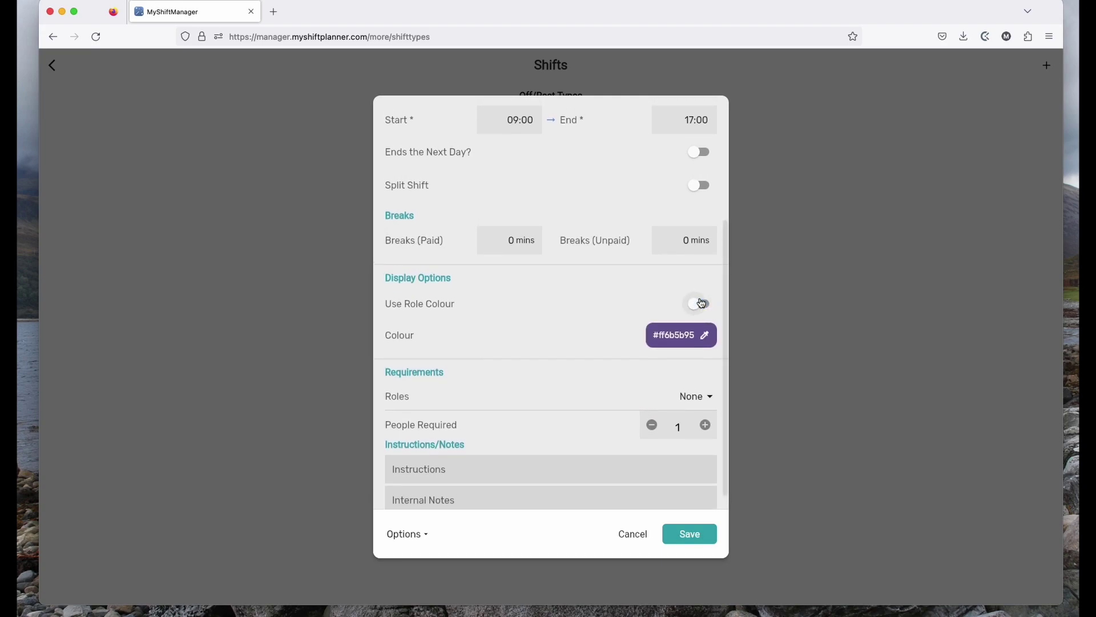
pyautogui.click(695, 396)
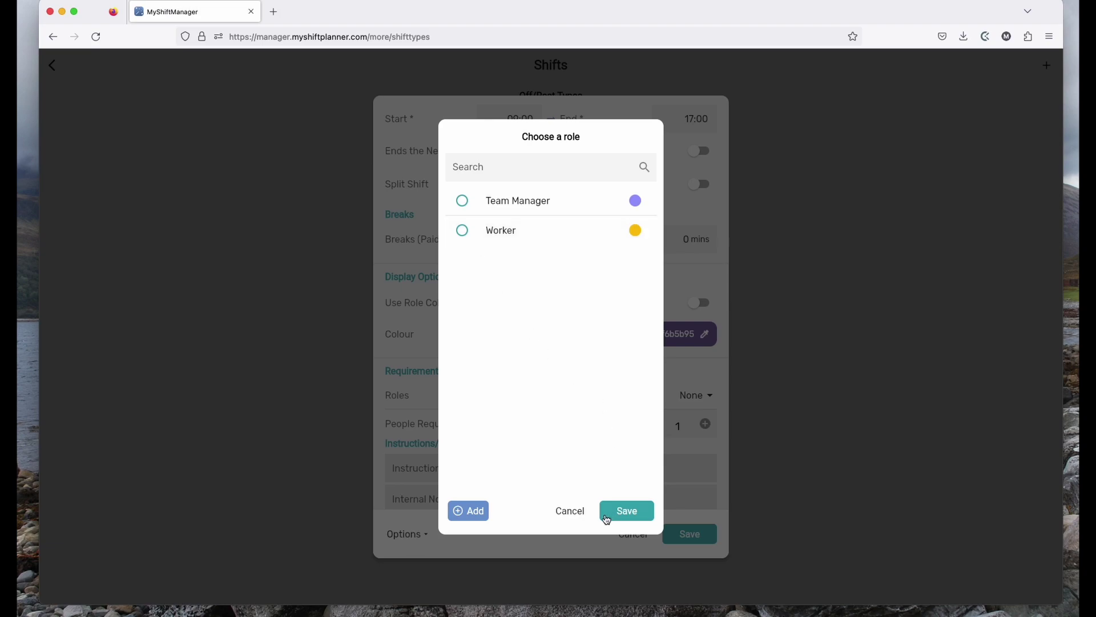
pyautogui.click(566, 512)
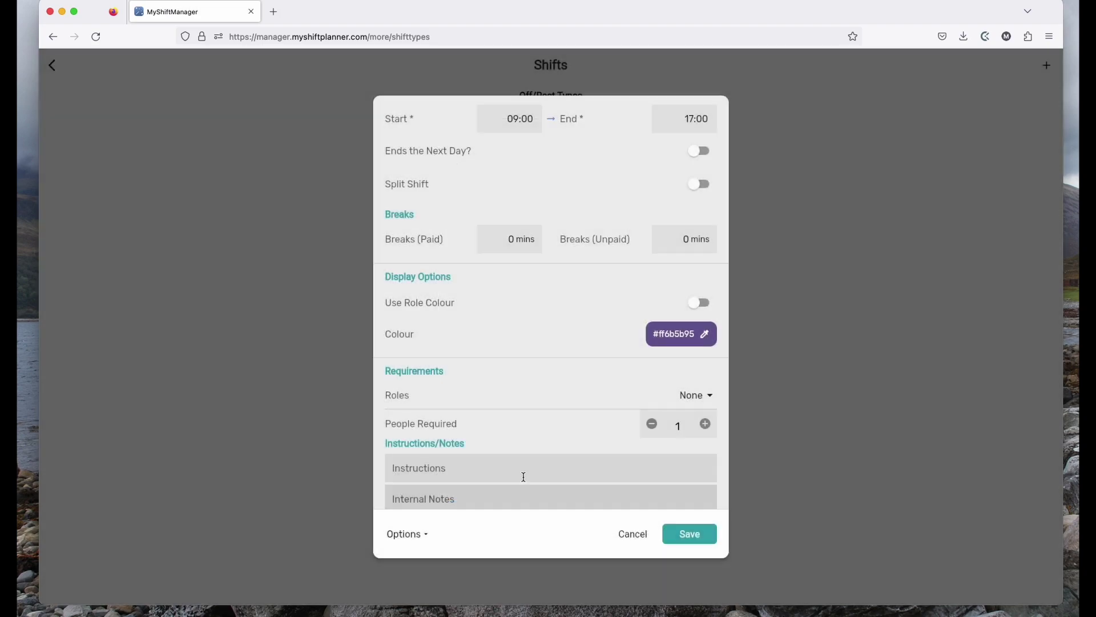
pyautogui.click(634, 535)
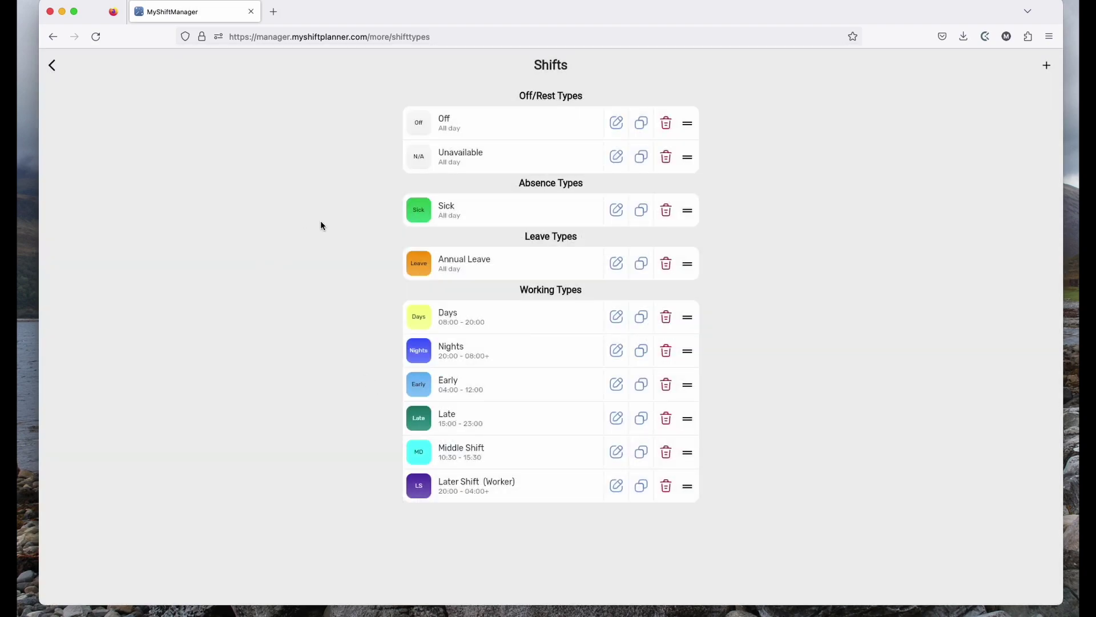
pyautogui.click(50, 67)
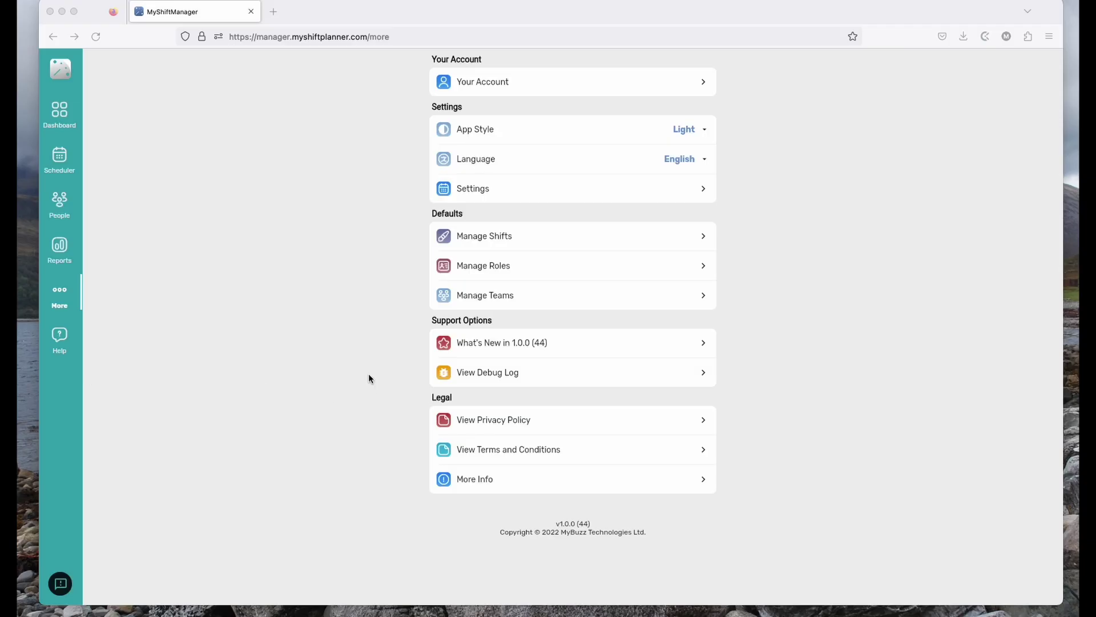
# Step: Open the Scheduler on the week of 01–07 May 2023
pyautogui.click(60, 158)
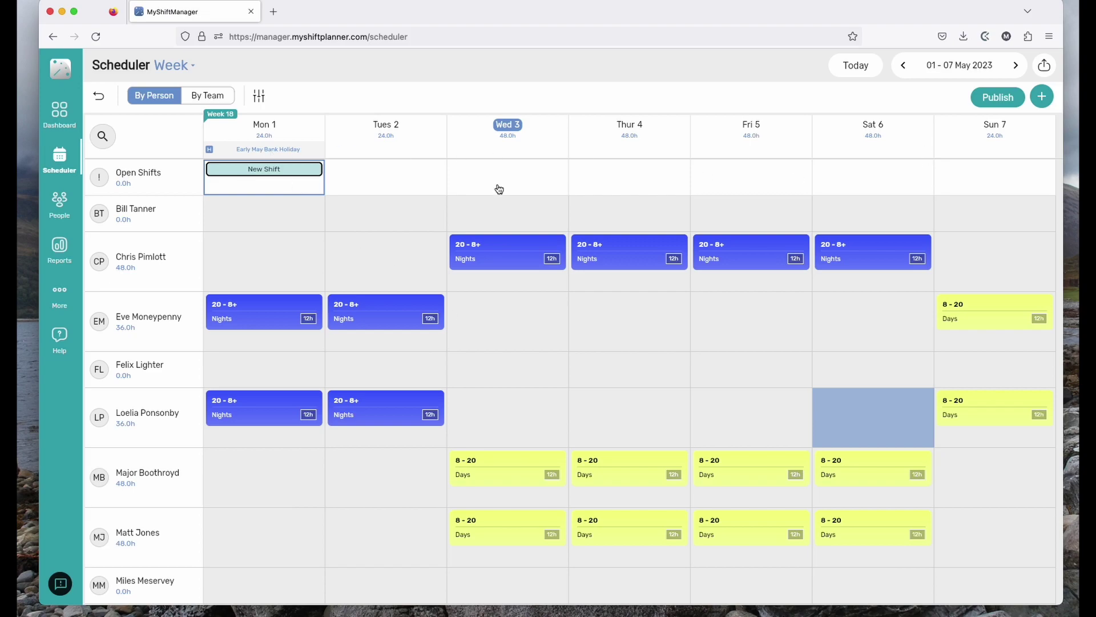
# Step: Set the scheduler span to 4 Weeks, covering 01–28 May 2023
pyautogui.scroll(-2, 159, 382)
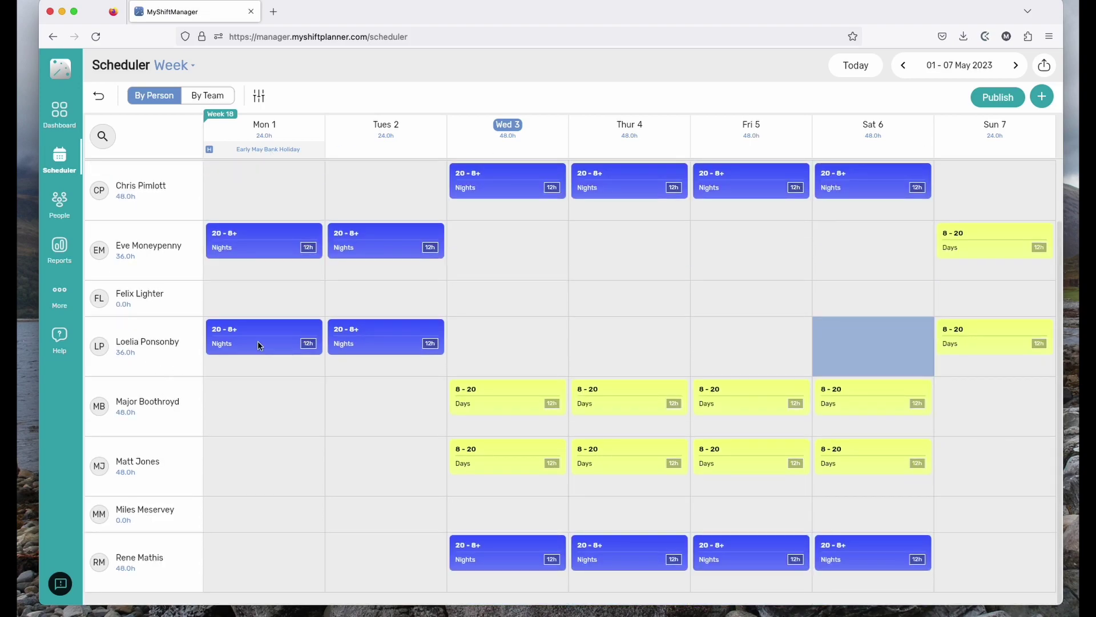
pyautogui.scroll(2, 285, 340)
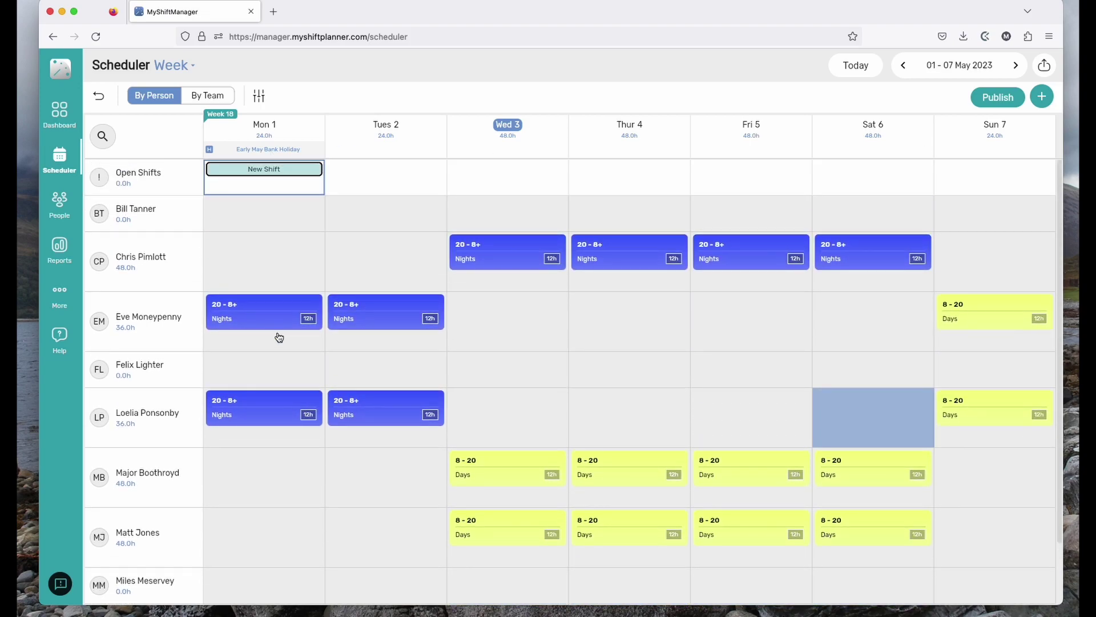
pyautogui.click(175, 67)
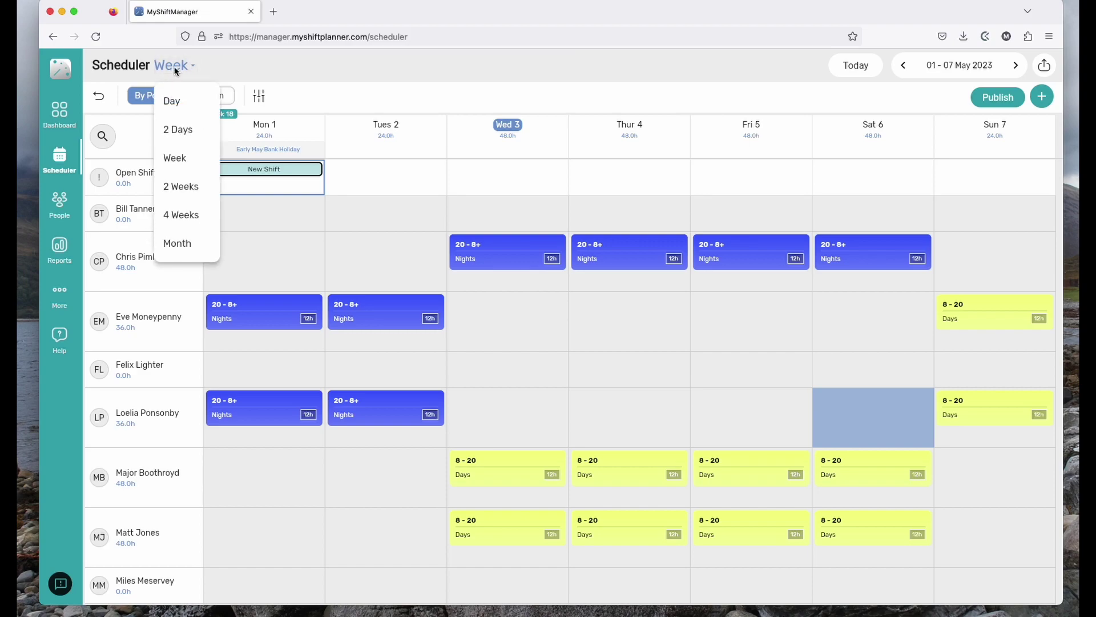
pyautogui.click(180, 214)
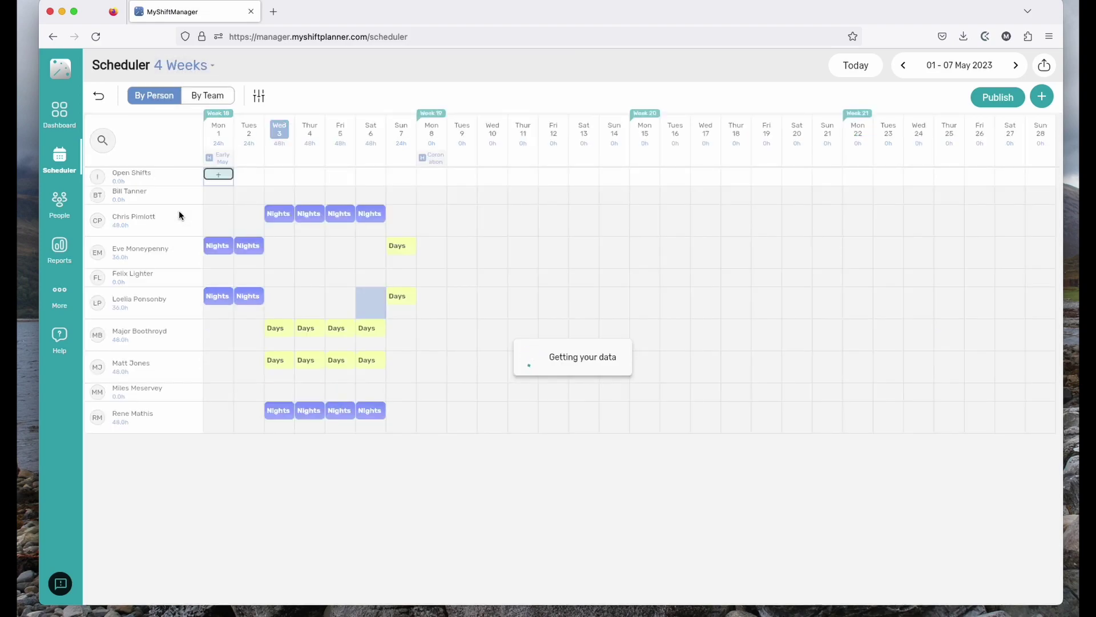
# Step: Try Default View, then switch the schedule back to Compact View
pyautogui.click(258, 95)
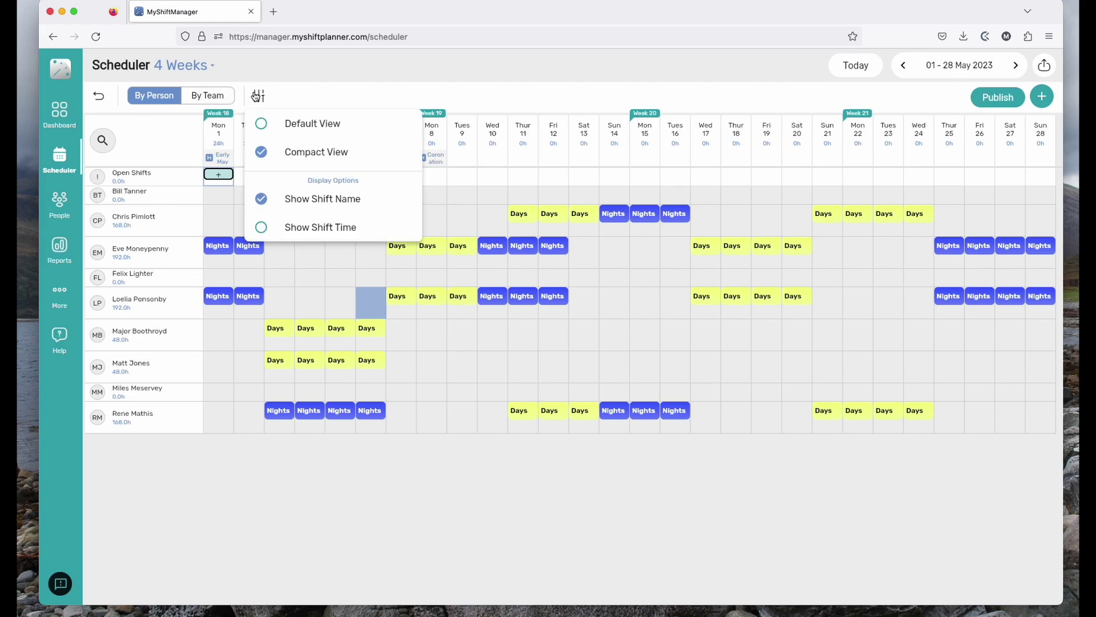
pyautogui.click(281, 122)
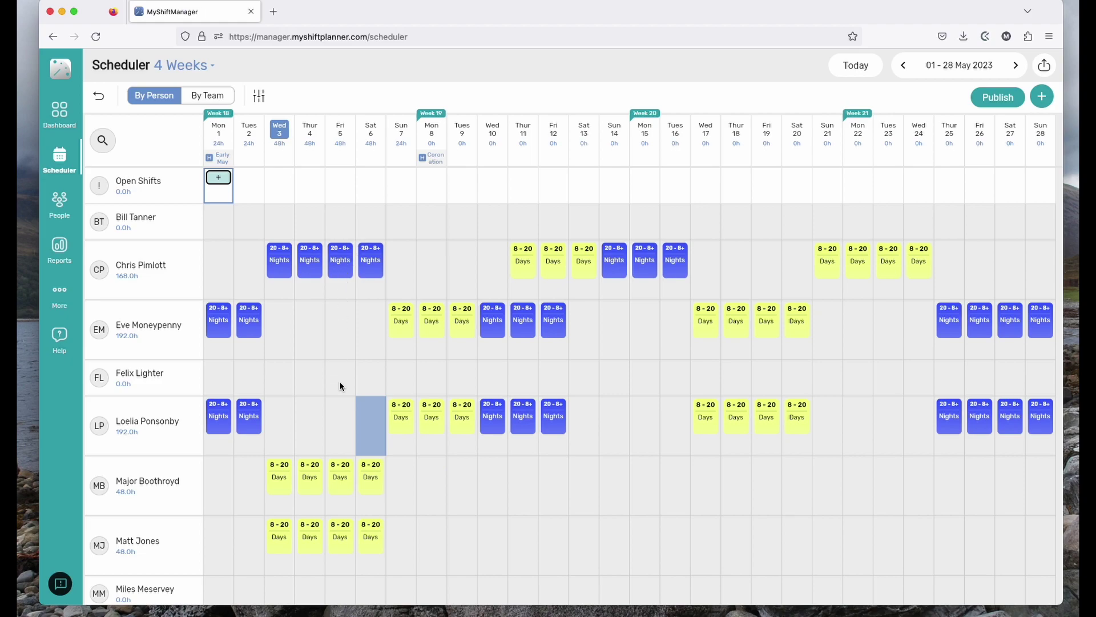
pyautogui.click(258, 96)
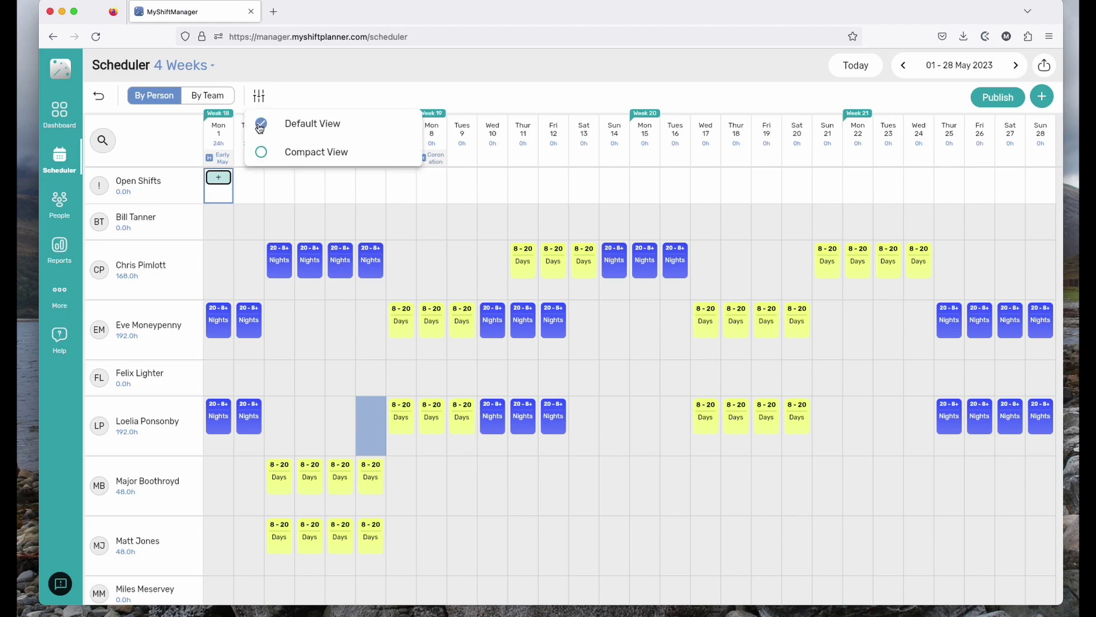
pyautogui.click(266, 151)
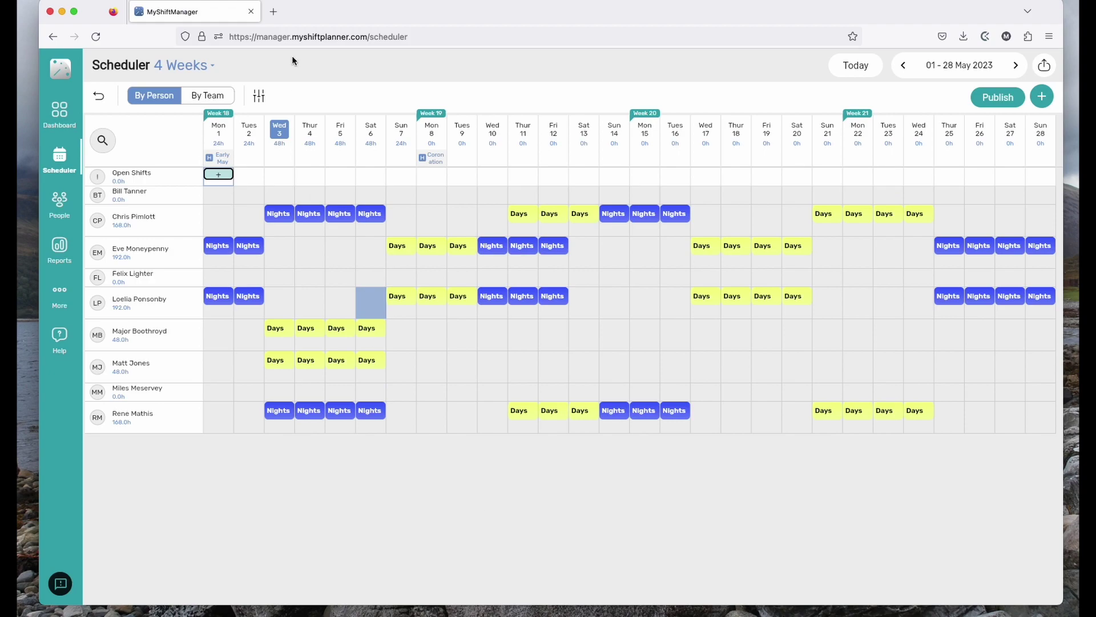
# Step: Toggle Show Shift Time, then Show Shift Name in the display options, and close them
pyautogui.click(257, 95)
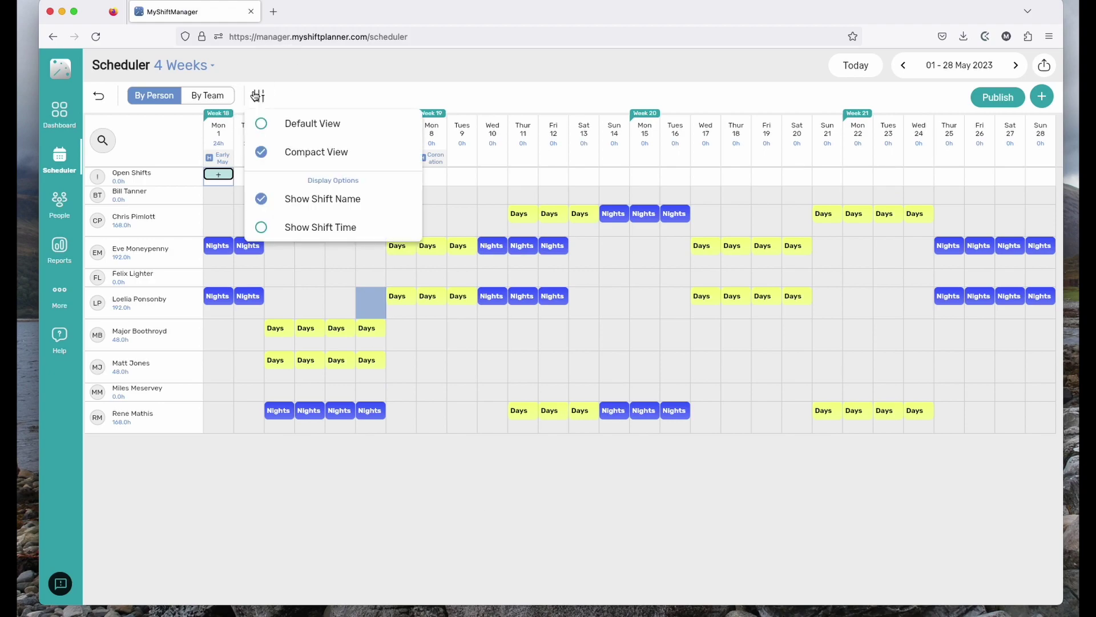
pyautogui.click(282, 227)
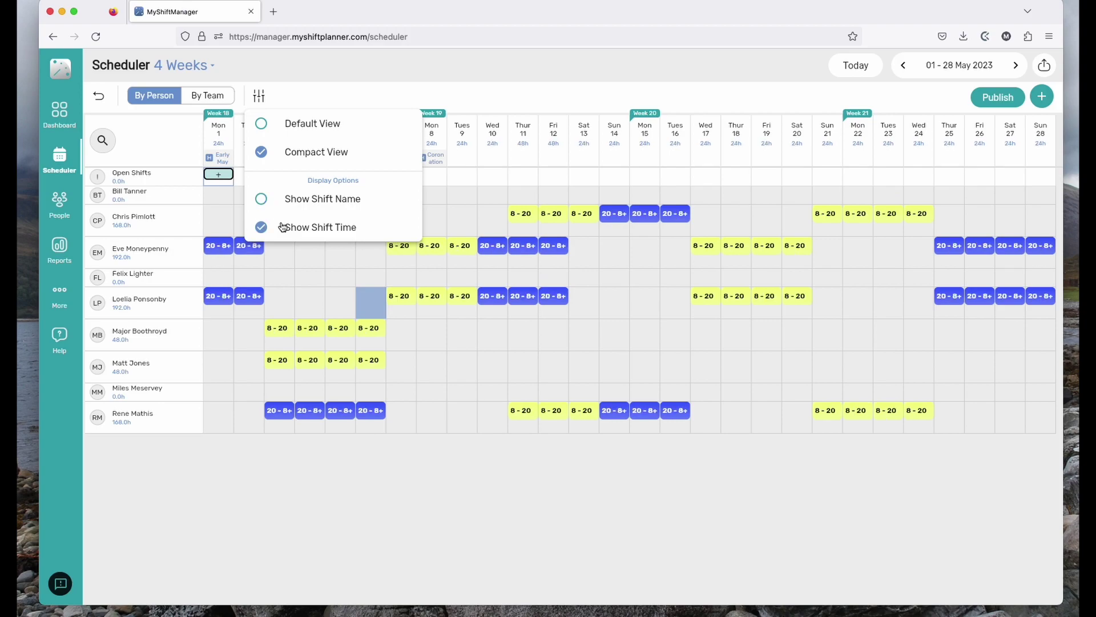
pyautogui.click(285, 201)
pyautogui.click(271, 73)
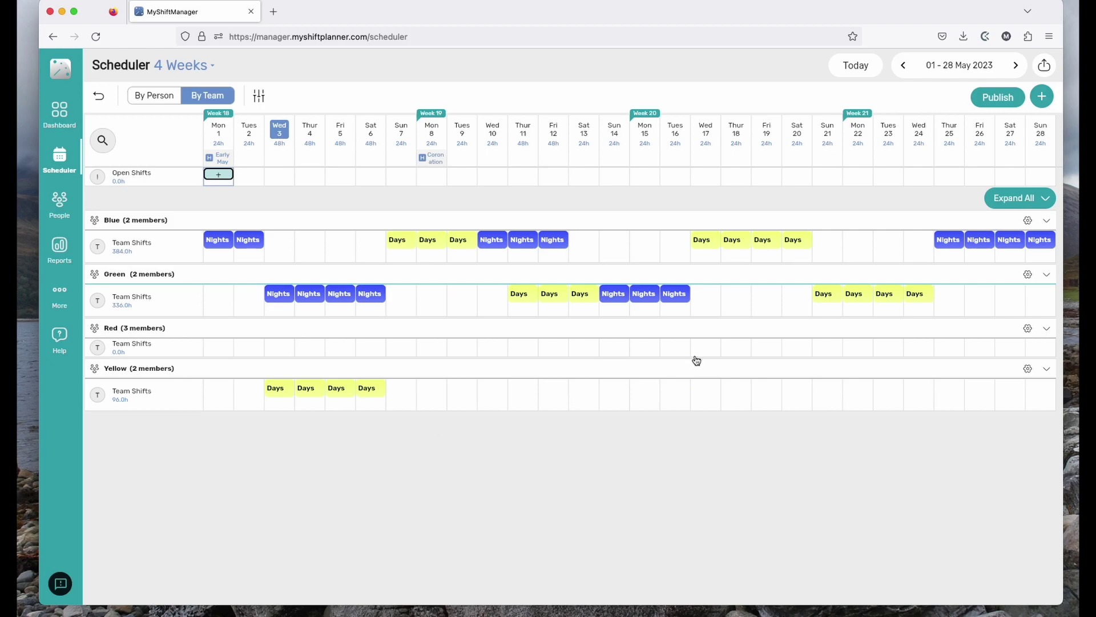
# Step: Open the Green team's details from Manage Teams and close them without changes
pyautogui.click(57, 295)
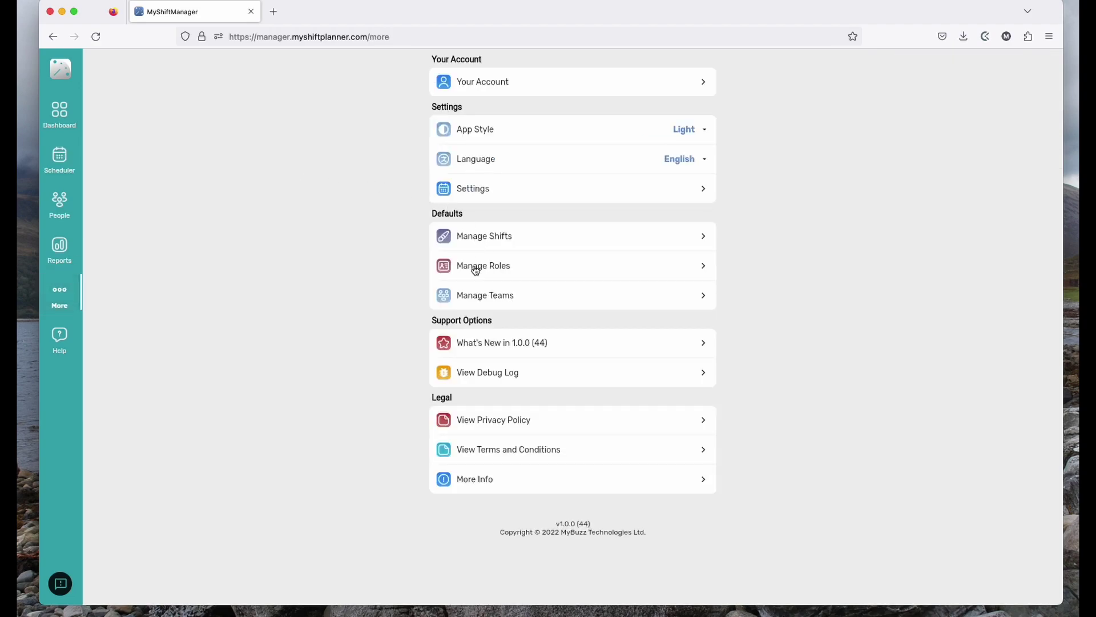
pyautogui.click(482, 297)
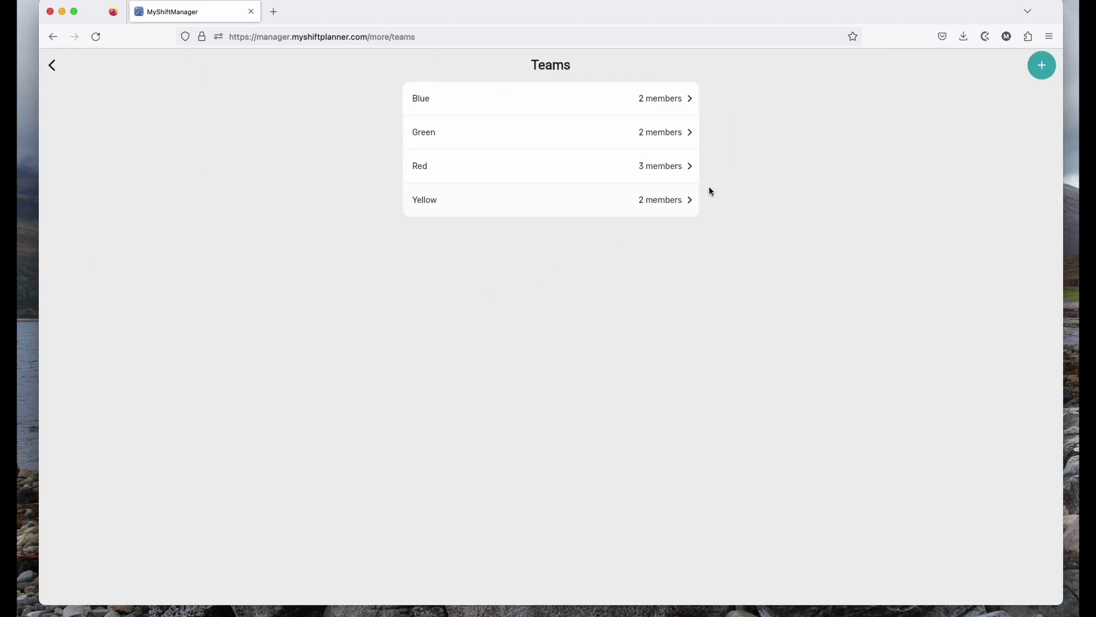
pyautogui.click(666, 135)
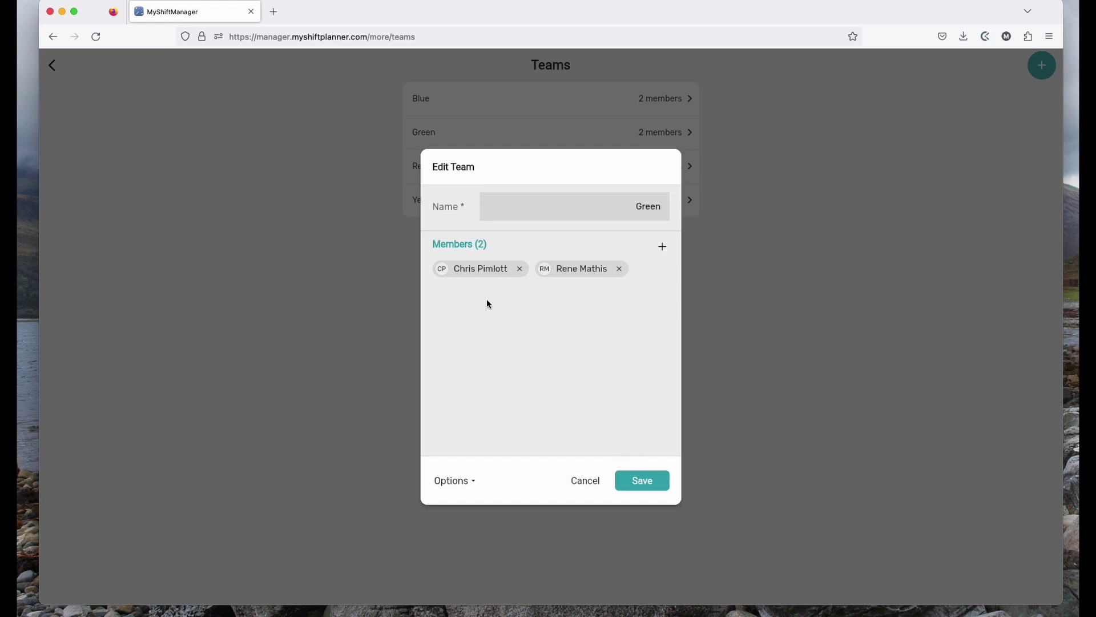
pyautogui.click(584, 481)
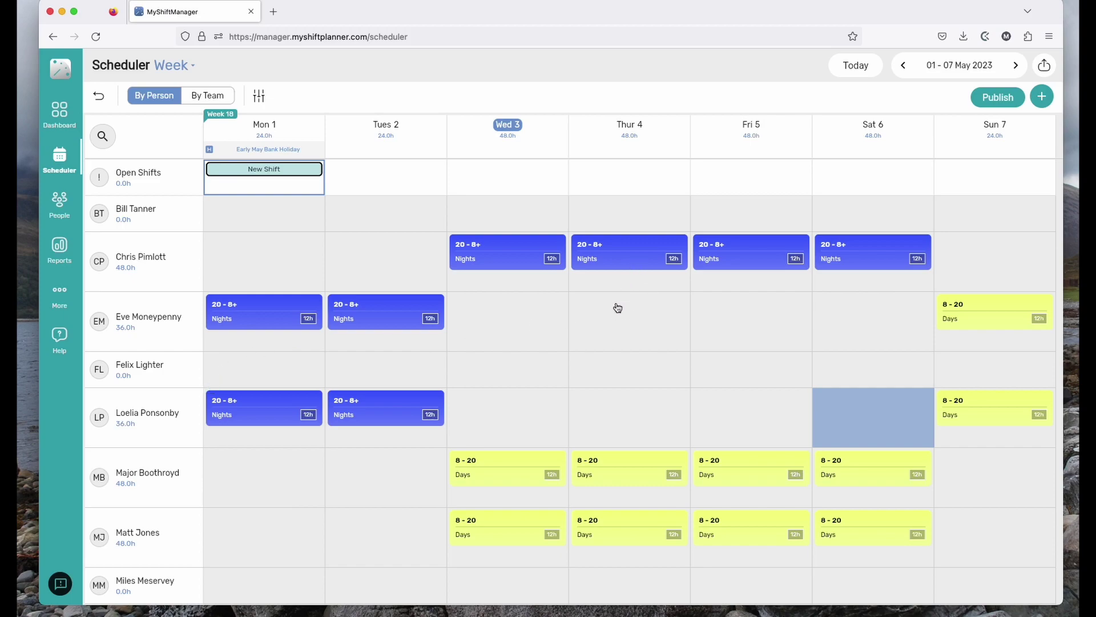
# Step: Create a Days 8 - 20 shift in the fourth worker's Wednesday 3 May cell
pyautogui.click(504, 364)
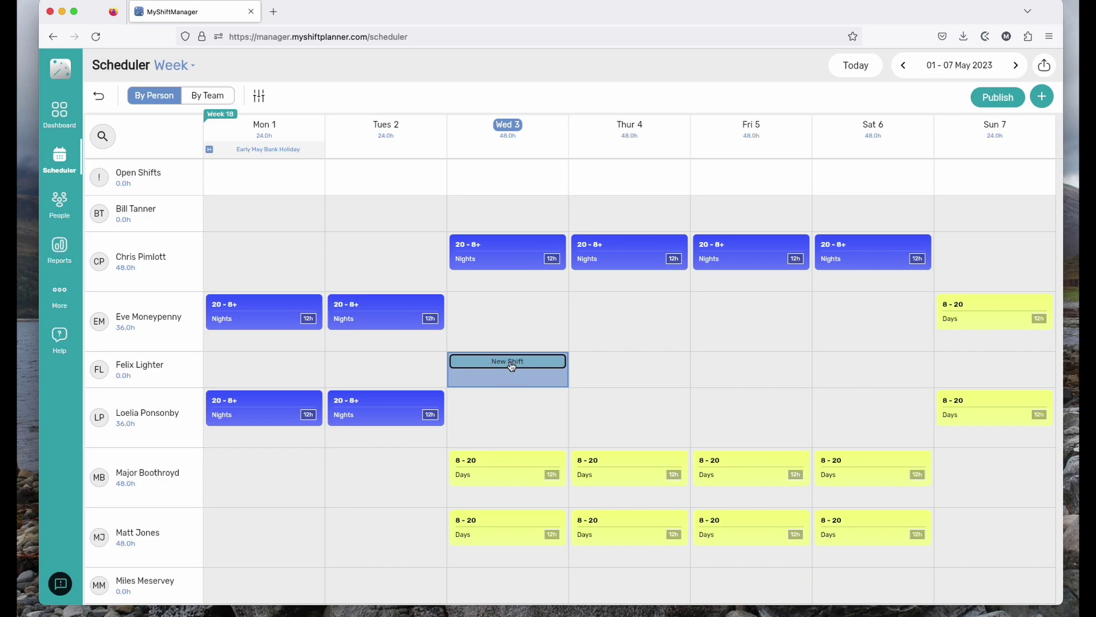
pyautogui.click(509, 364)
pyautogui.scroll(-2, 511, 365)
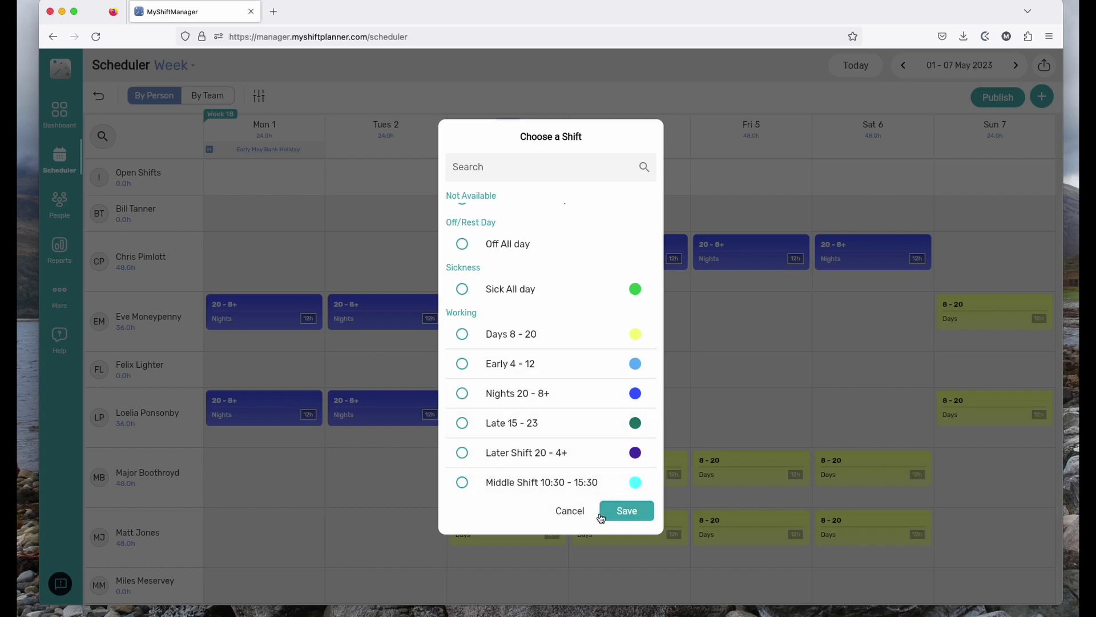
pyautogui.click(462, 334)
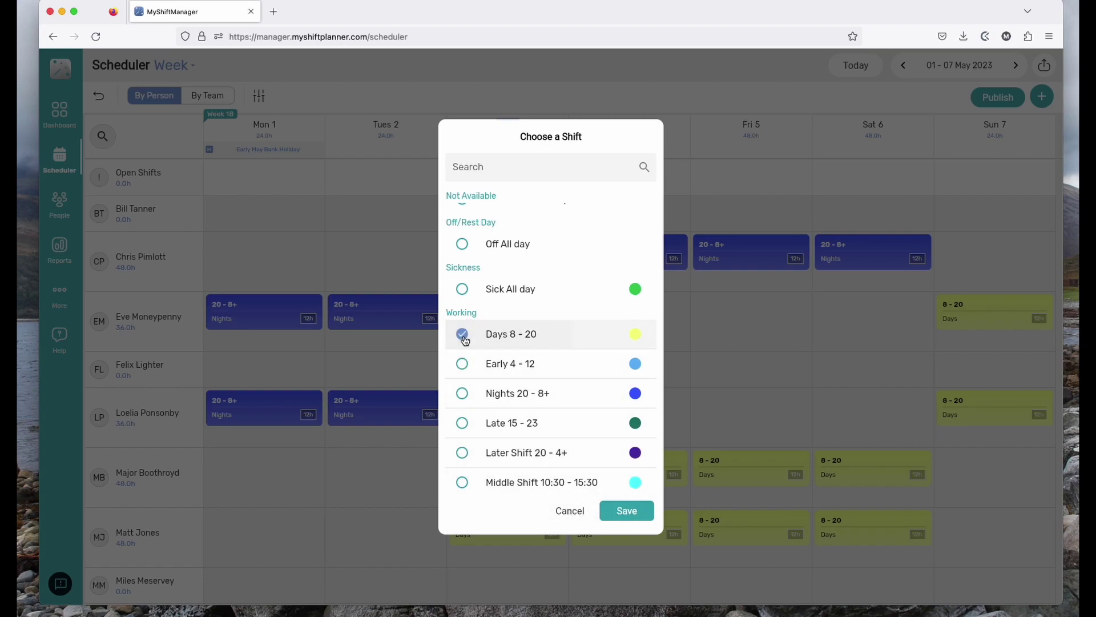
pyautogui.click(626, 510)
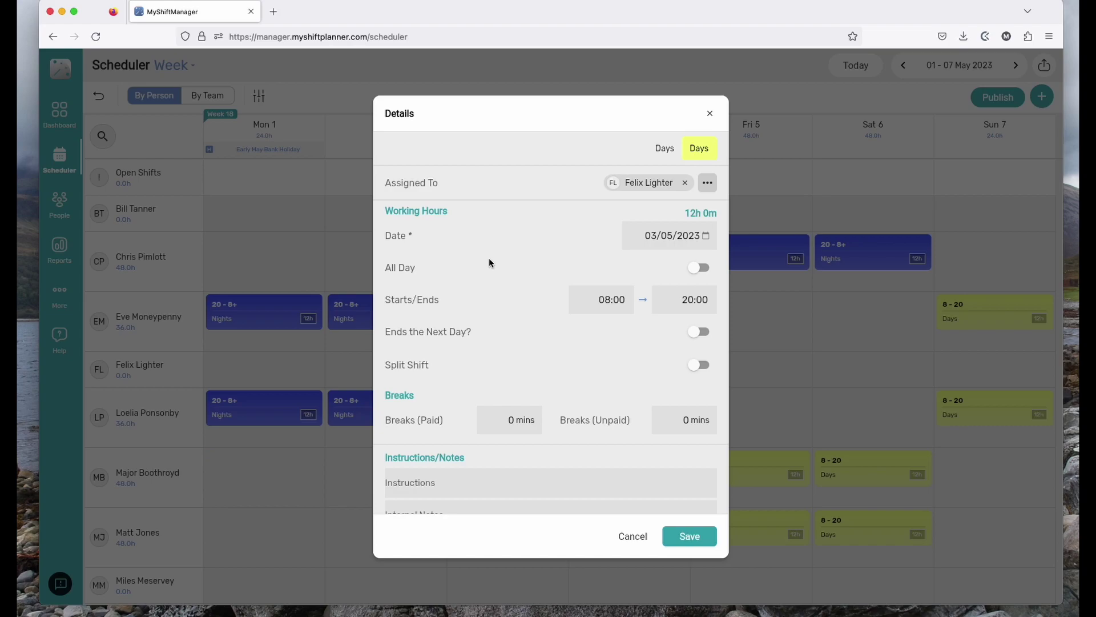
# Step: Add the instruction 'Pick up the keys' to the shift and save it
pyautogui.scroll(-1, 517, 272)
pyautogui.scroll(-1, 516, 271)
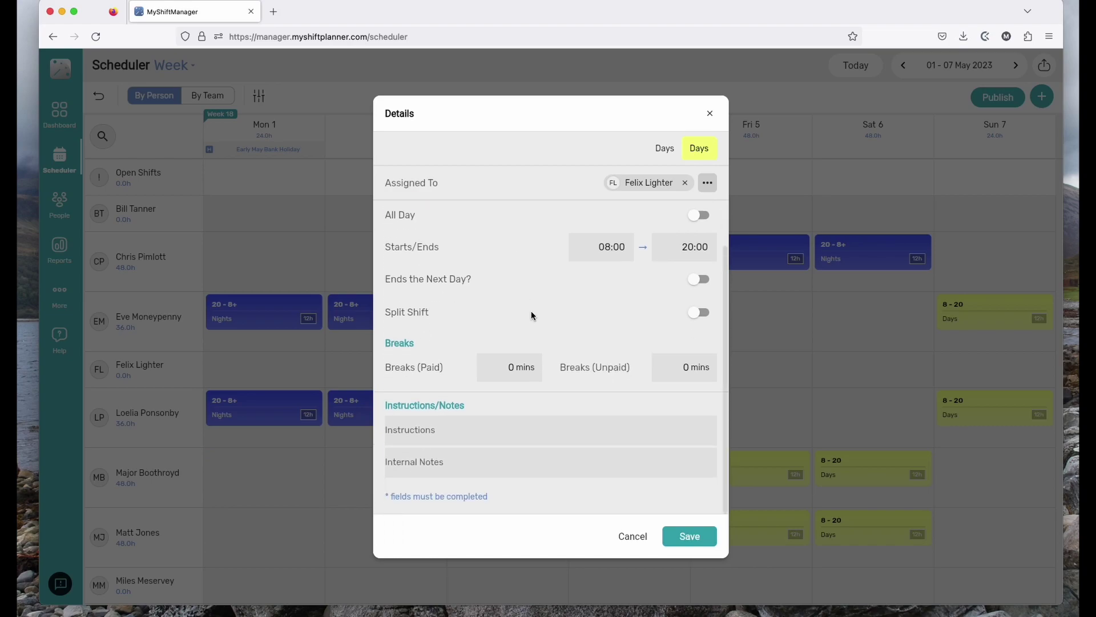
pyautogui.click(449, 431)
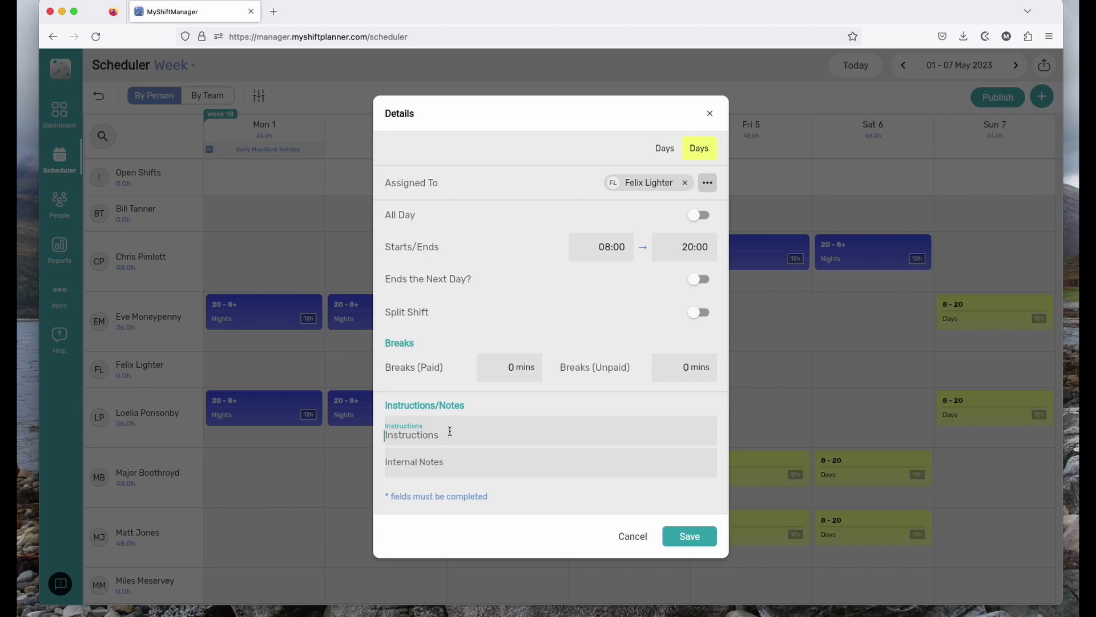
pyautogui.write('Pick up the keys')
pyautogui.click(691, 535)
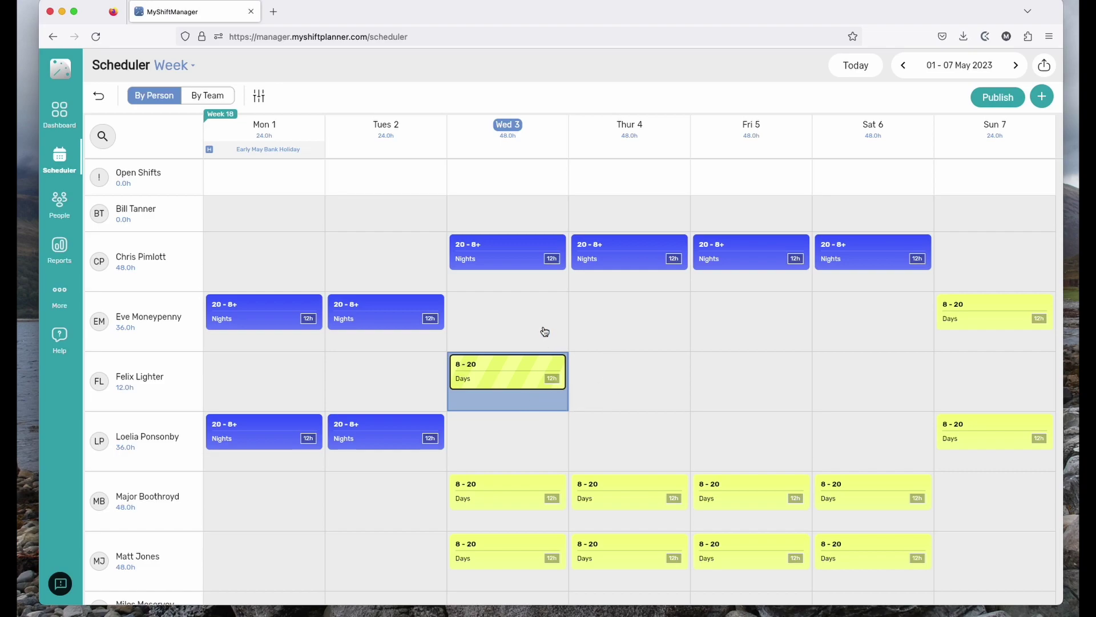
# Step: Place an Early 4 - 12 shift on Thursday 4, removing the extra Friday and Saturday ones
pyautogui.click(1045, 97)
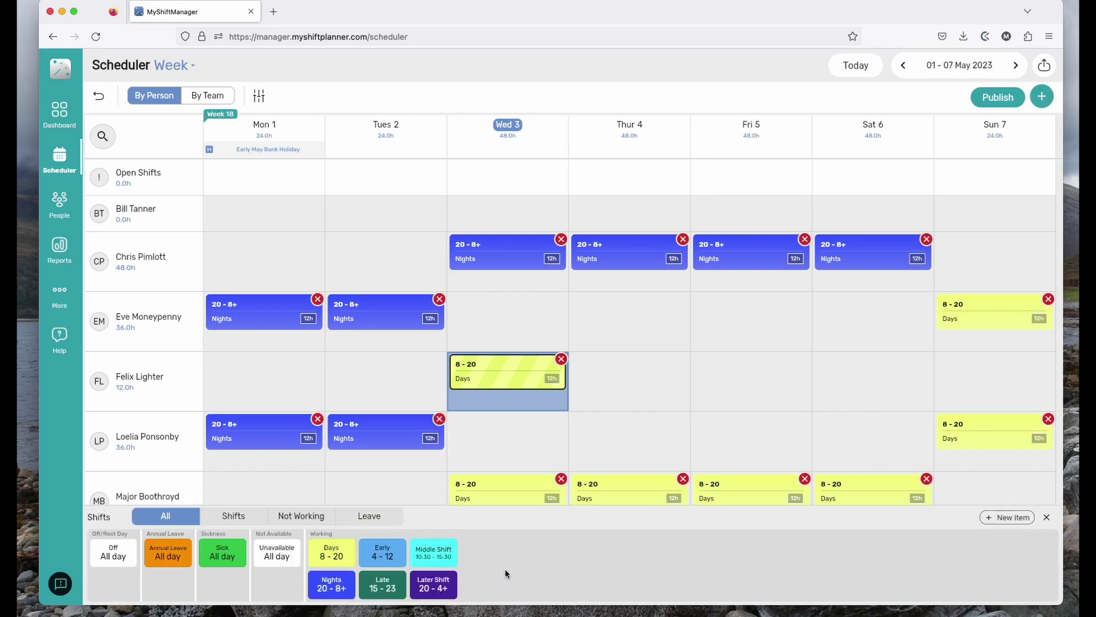
pyautogui.click(337, 557)
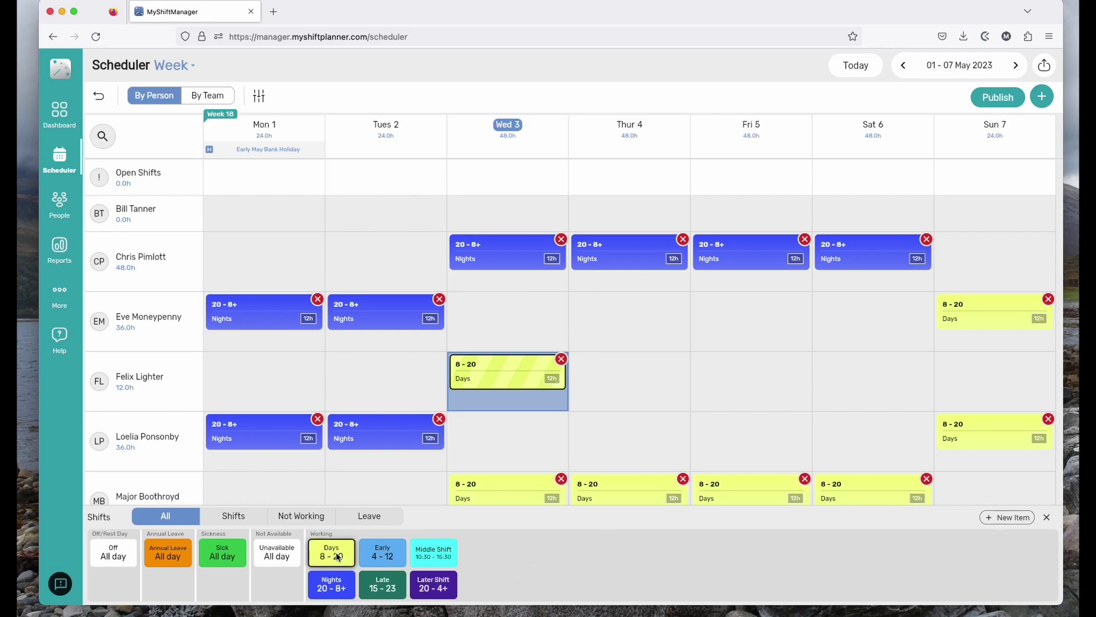
pyautogui.click(379, 553)
pyautogui.click(624, 368)
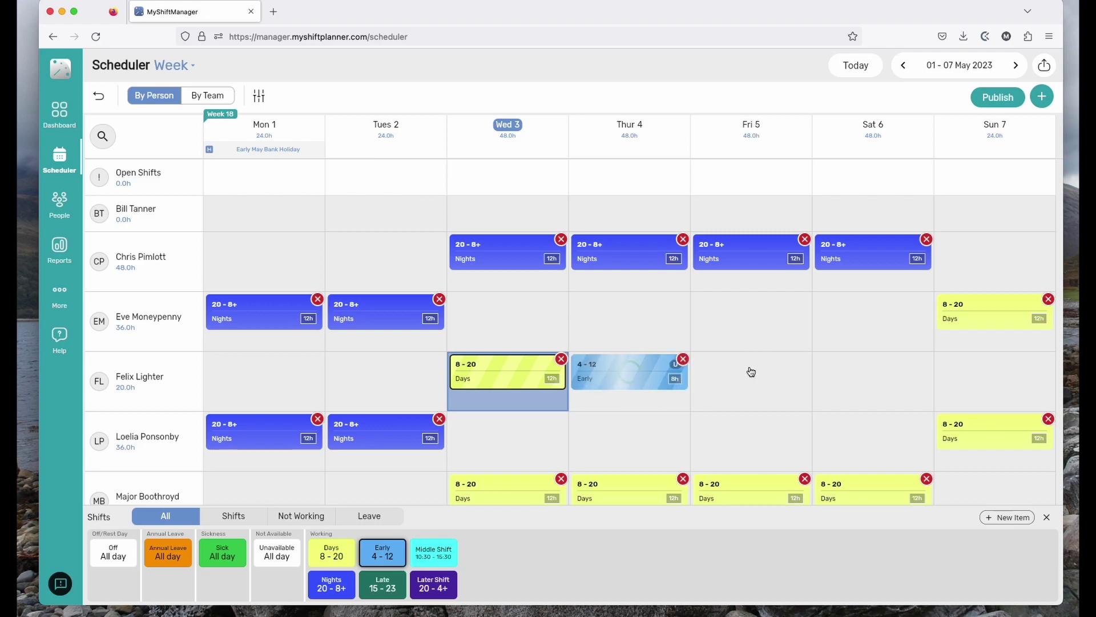
pyautogui.click(746, 372)
pyautogui.click(857, 372)
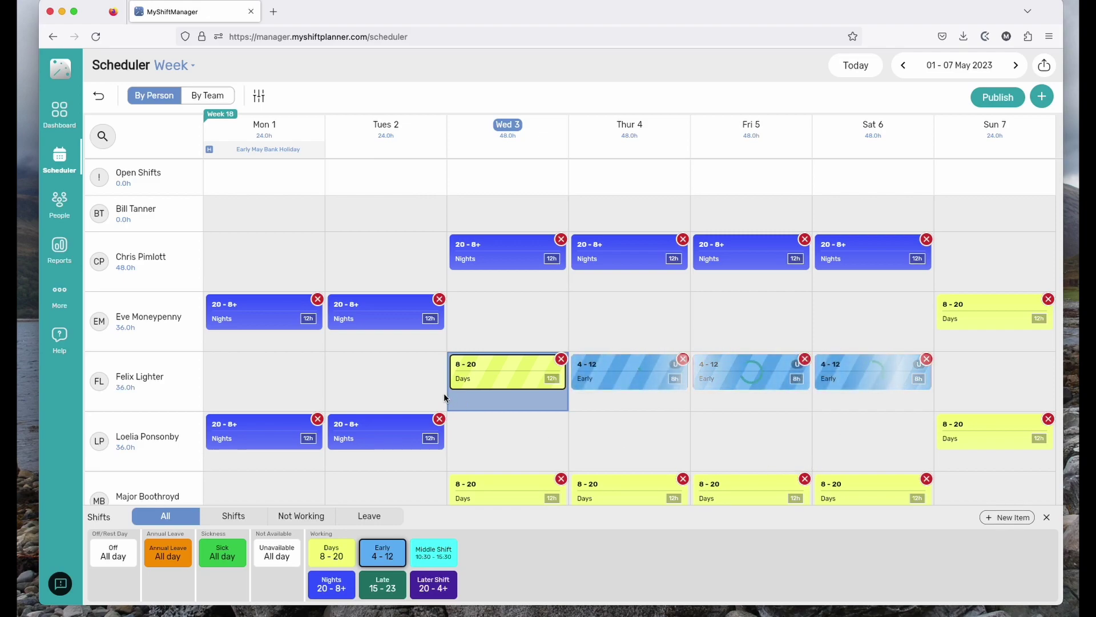
pyautogui.click(927, 361)
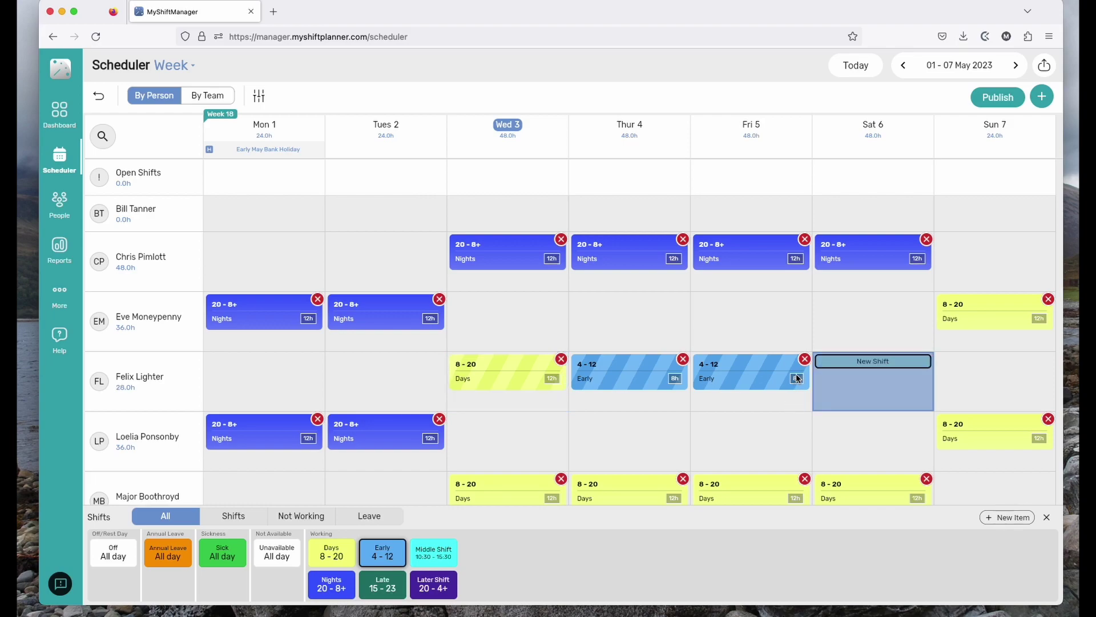
pyautogui.click(805, 359)
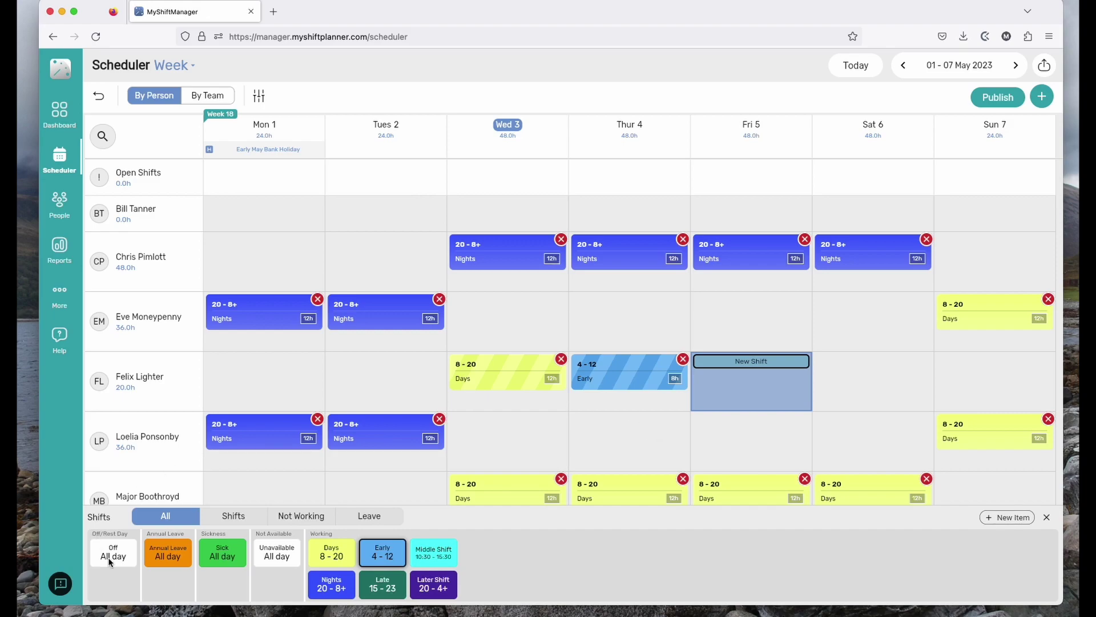
# Step: Put all-day Annual Leave on Friday 5 and close the shift palette
pyautogui.click(160, 555)
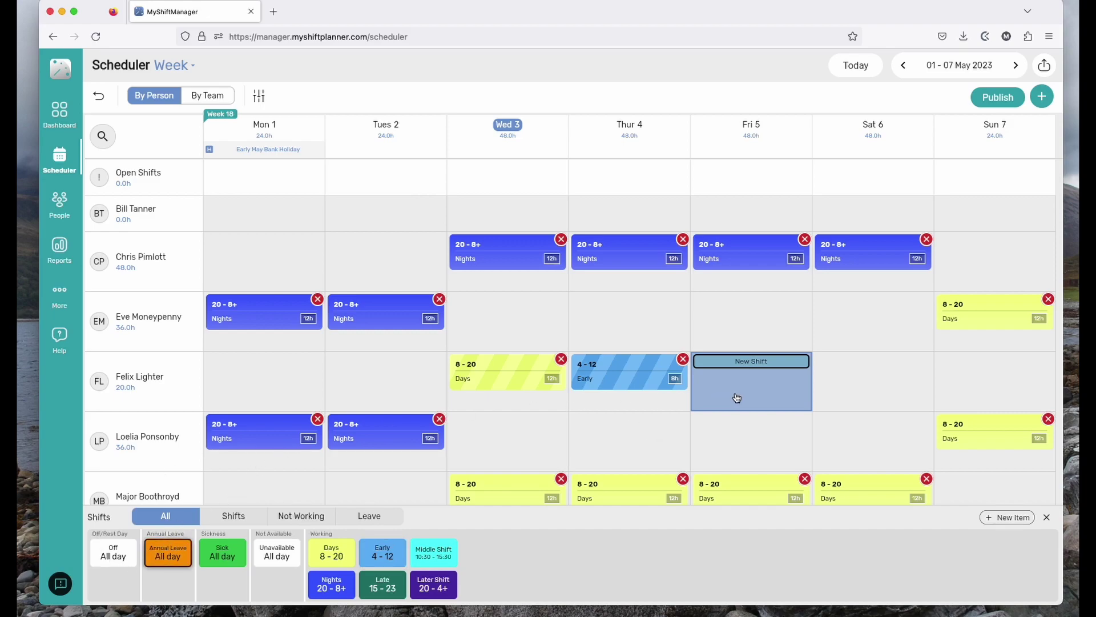
pyautogui.click(745, 362)
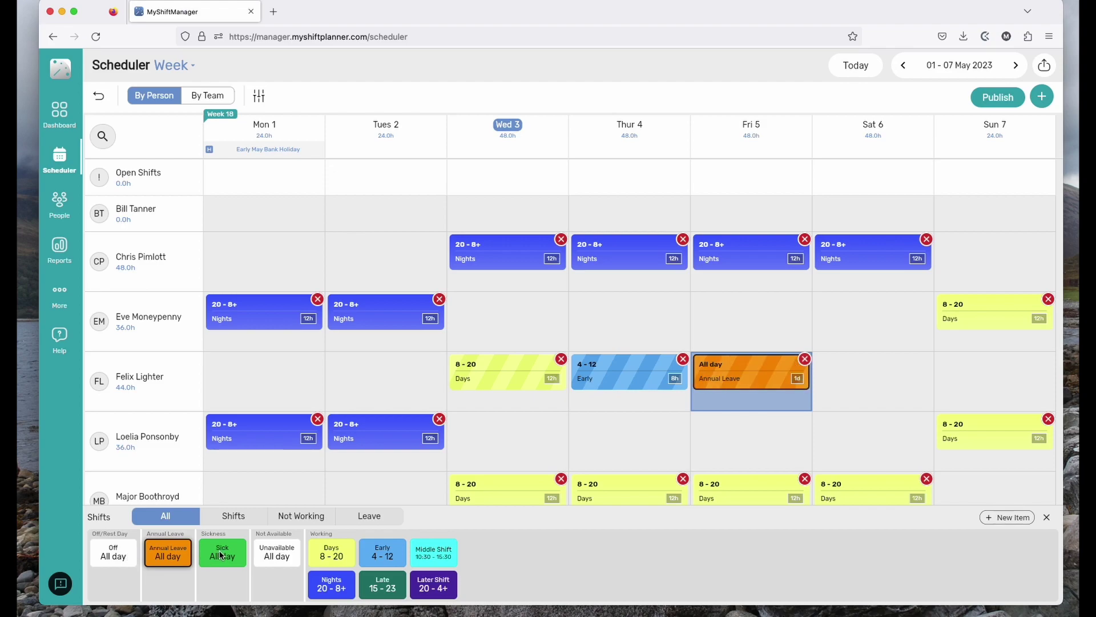
pyautogui.click(1046, 517)
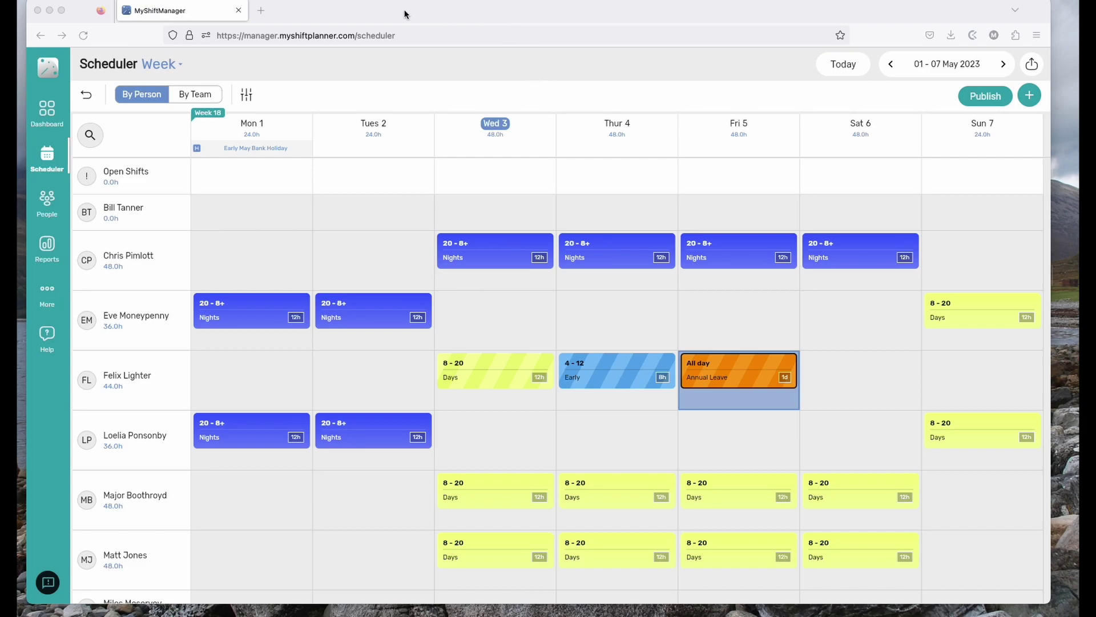
# Step: Group the schedule by team, with teams shown as collapsed team rows
pyautogui.moveTo(404, 14); pyautogui.dragTo(404, 25)
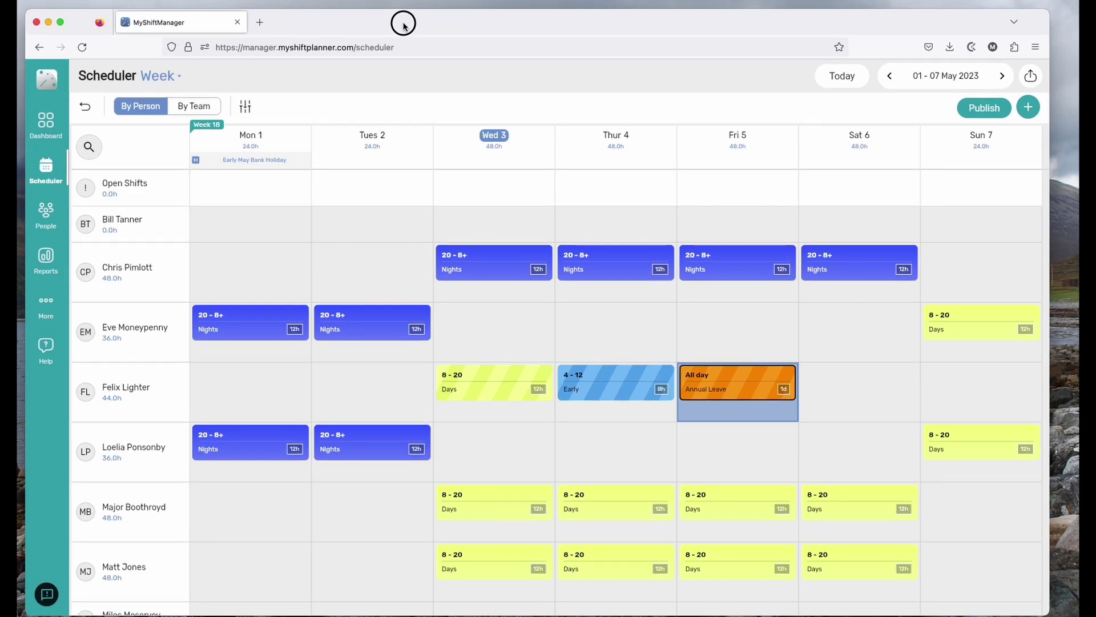
pyautogui.click(194, 108)
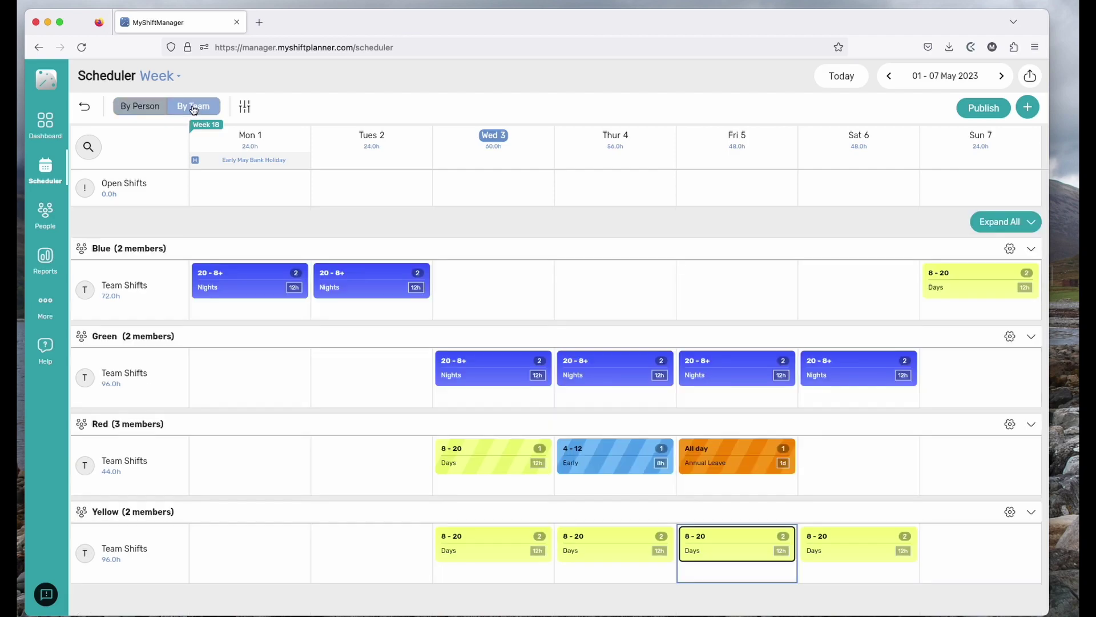
pyautogui.click(1001, 224)
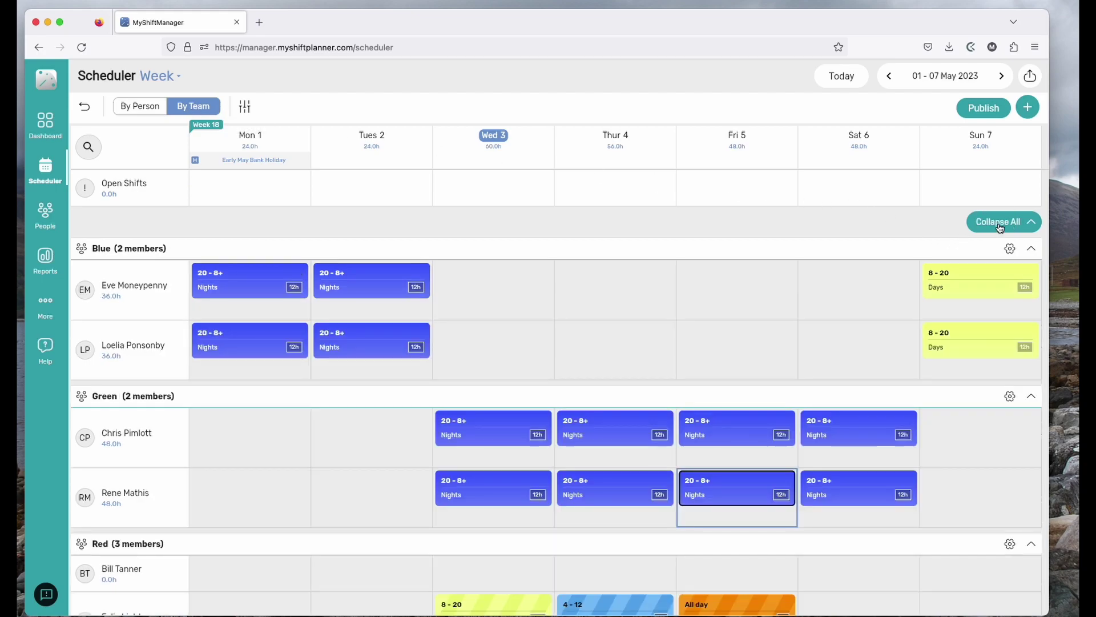
pyautogui.click(1001, 225)
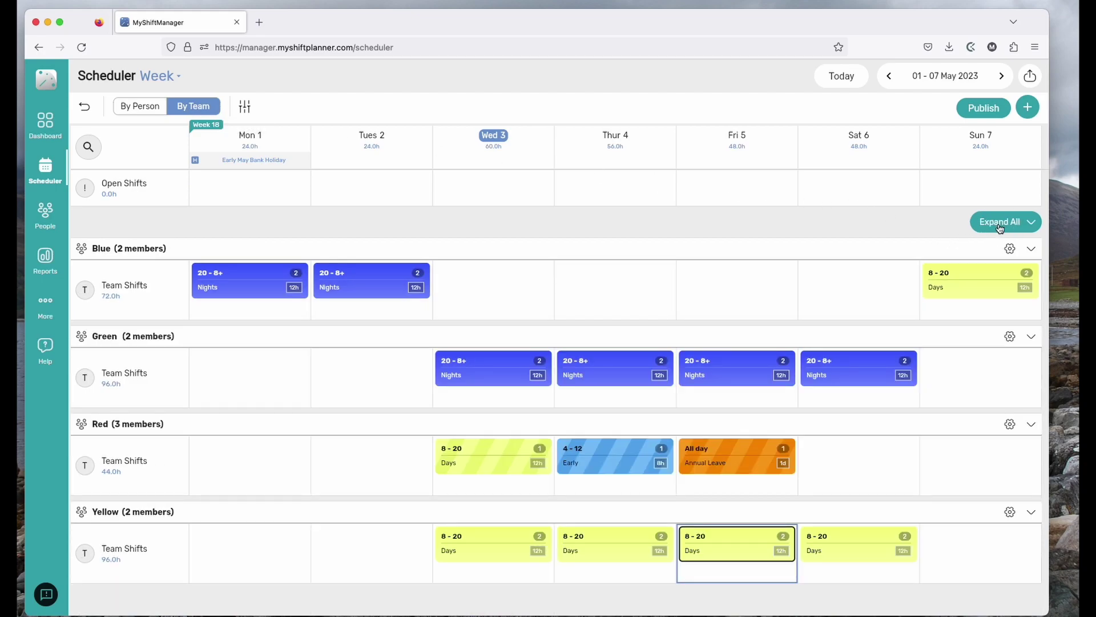
# Step: Add a Nights 20 - 8+ shift on Saturday 6 for the Red team
pyautogui.click(863, 460)
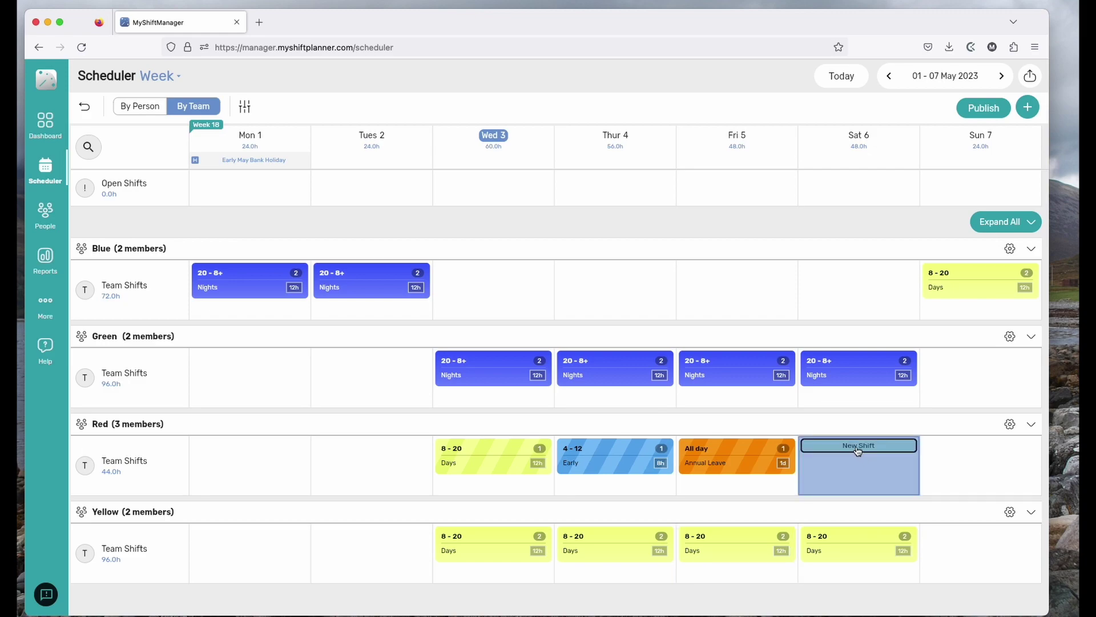
pyautogui.click(858, 449)
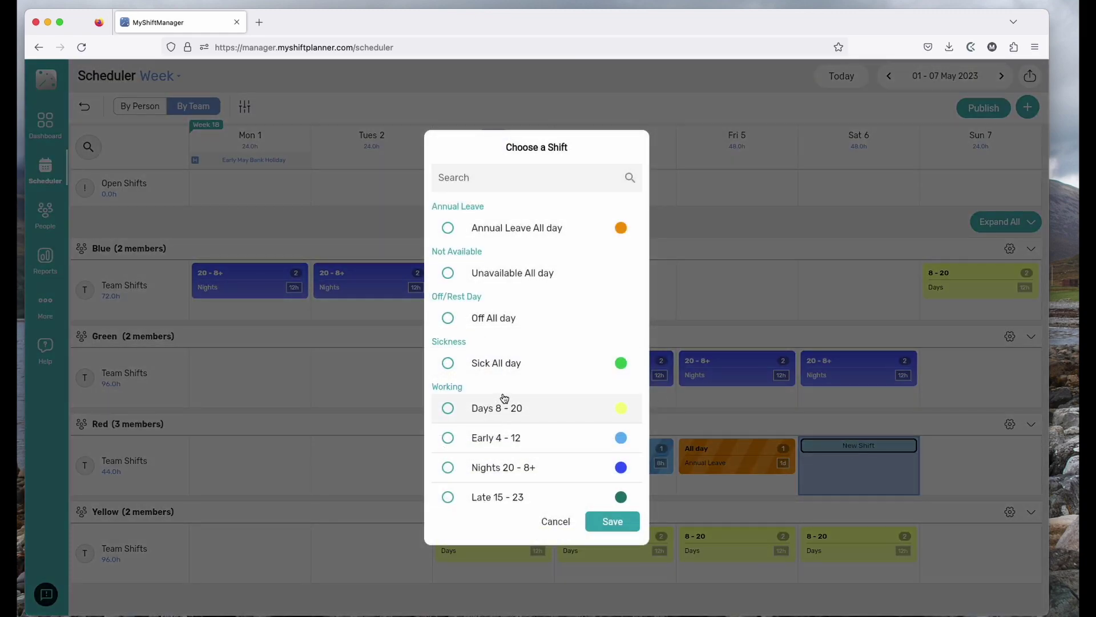
pyautogui.scroll(-2, 492, 411)
pyautogui.click(448, 409)
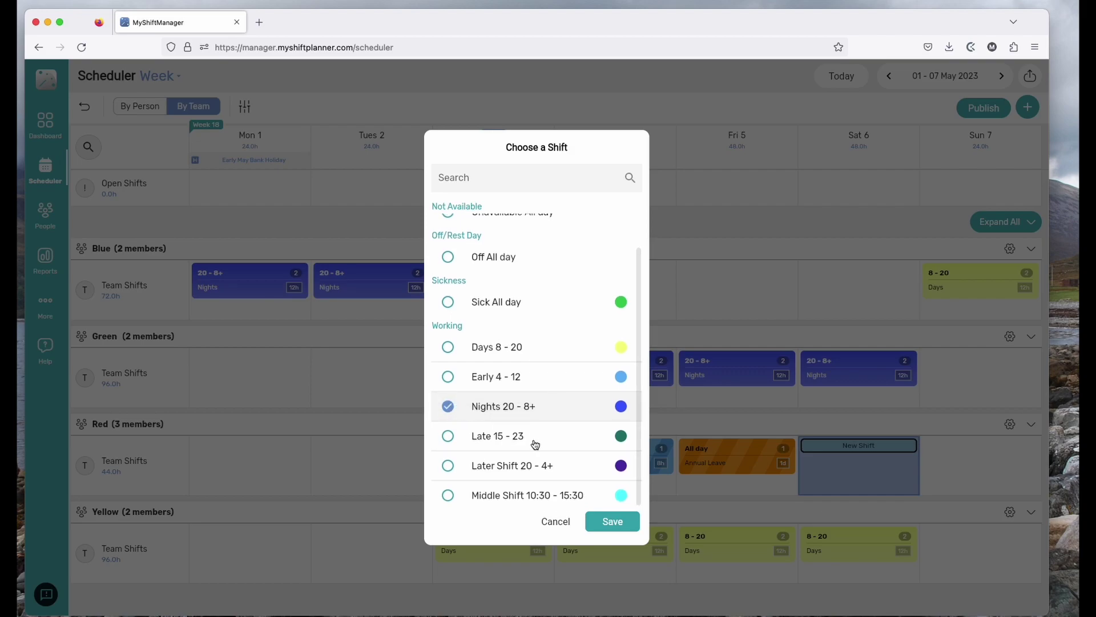
pyautogui.click(609, 521)
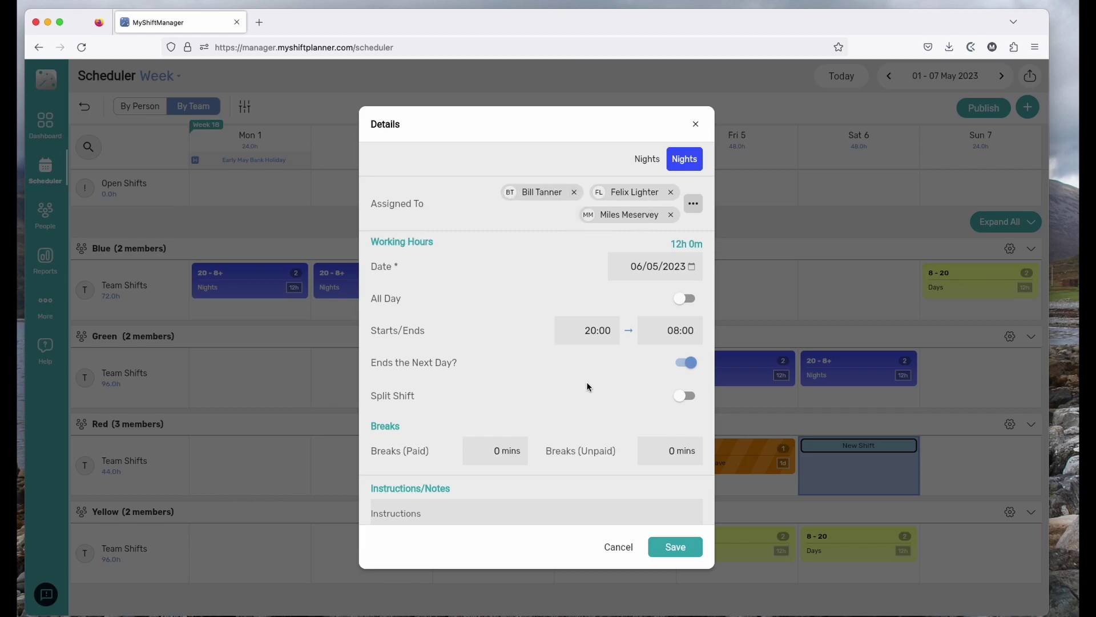
pyautogui.click(674, 547)
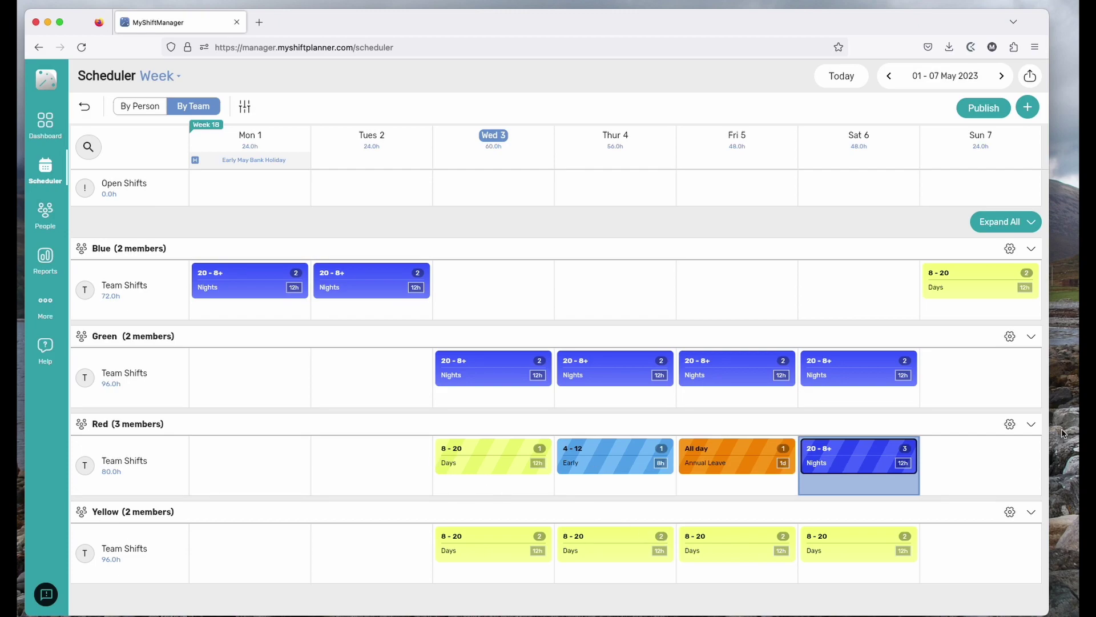
# Step: Expand the Red team to view its members, then collapse it to one row
pyautogui.click(1031, 424)
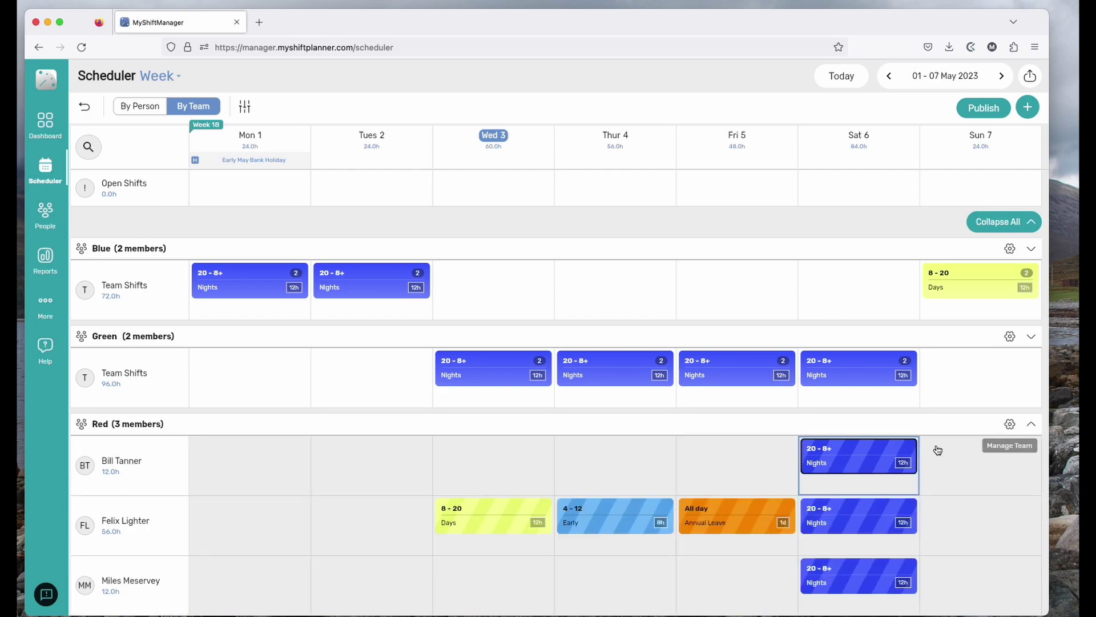
pyautogui.scroll(-2, 938, 450)
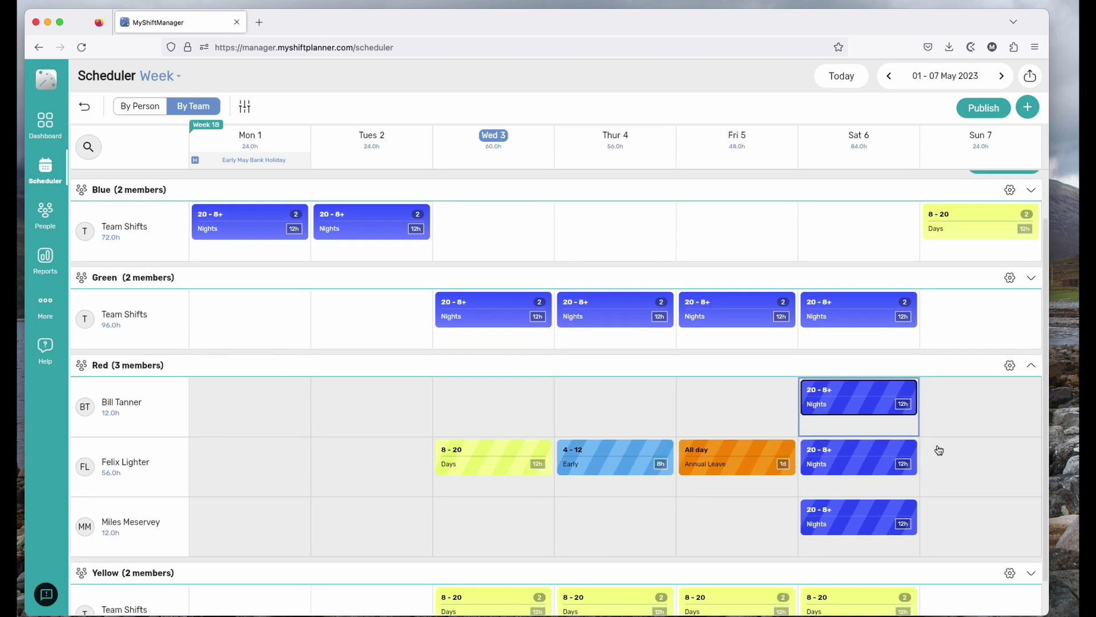
pyautogui.click(1032, 367)
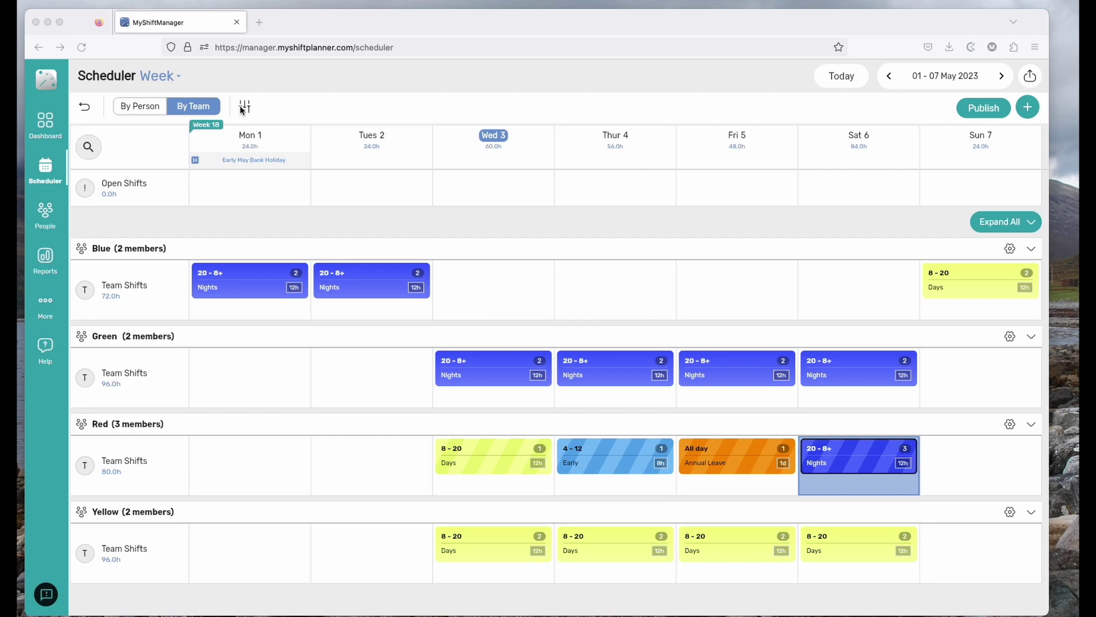
# Step: Switch the scheduler to a 4 Weeks span (01–28 May 2023) and show the shift palette
pyautogui.click(160, 75)
pyautogui.click(162, 225)
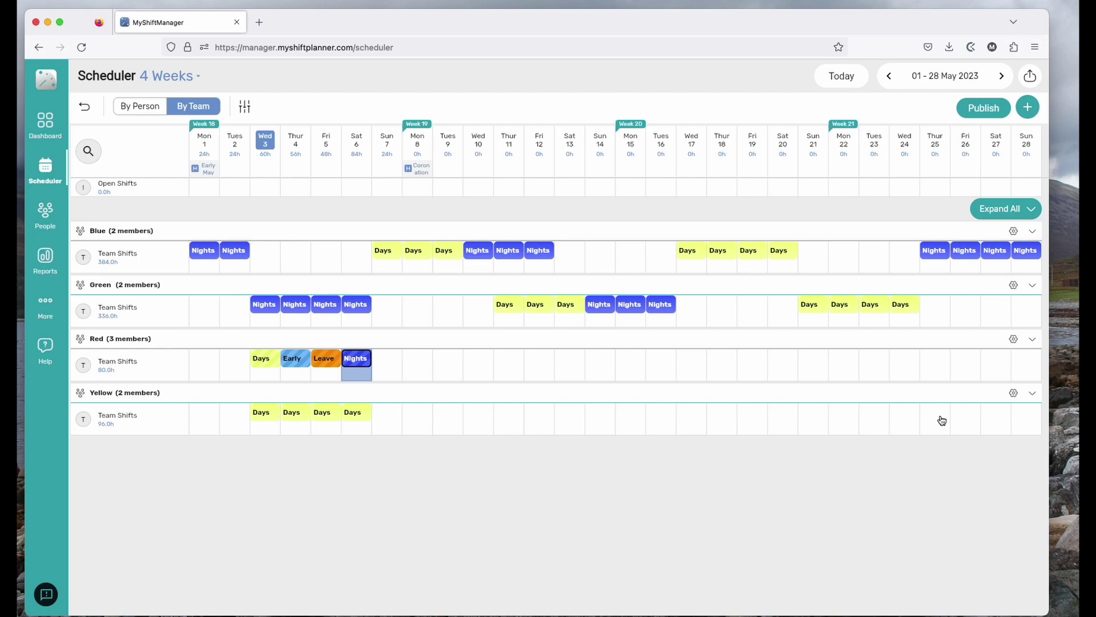
pyautogui.click(1029, 108)
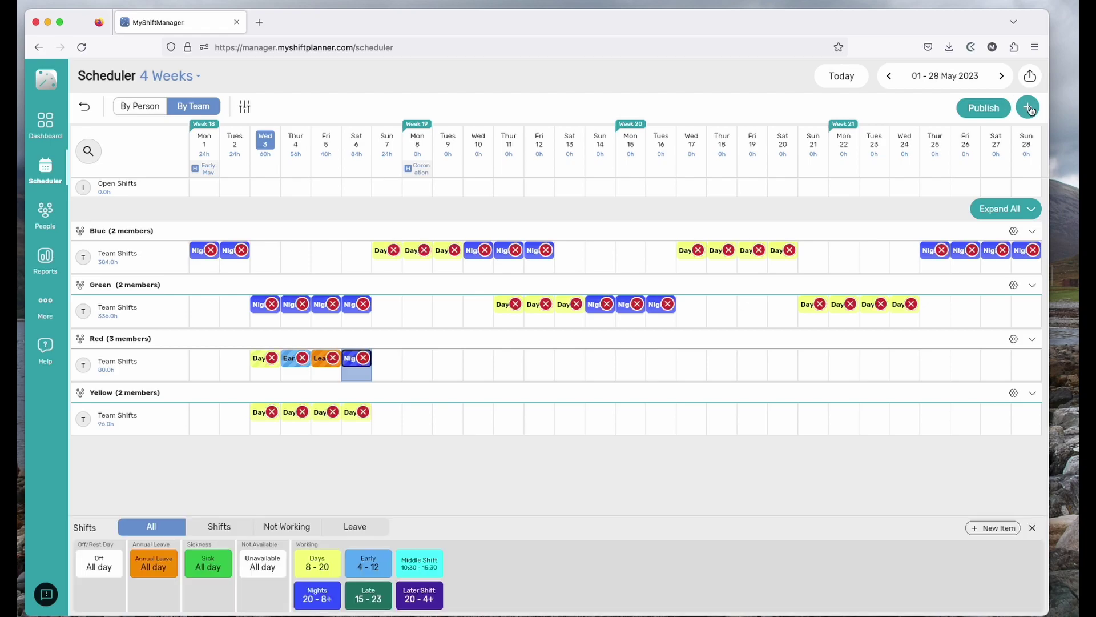
# Step: Place Days 8 - 20 shifts for Red on Mon 8 through Thur 11 May
pyautogui.click(314, 567)
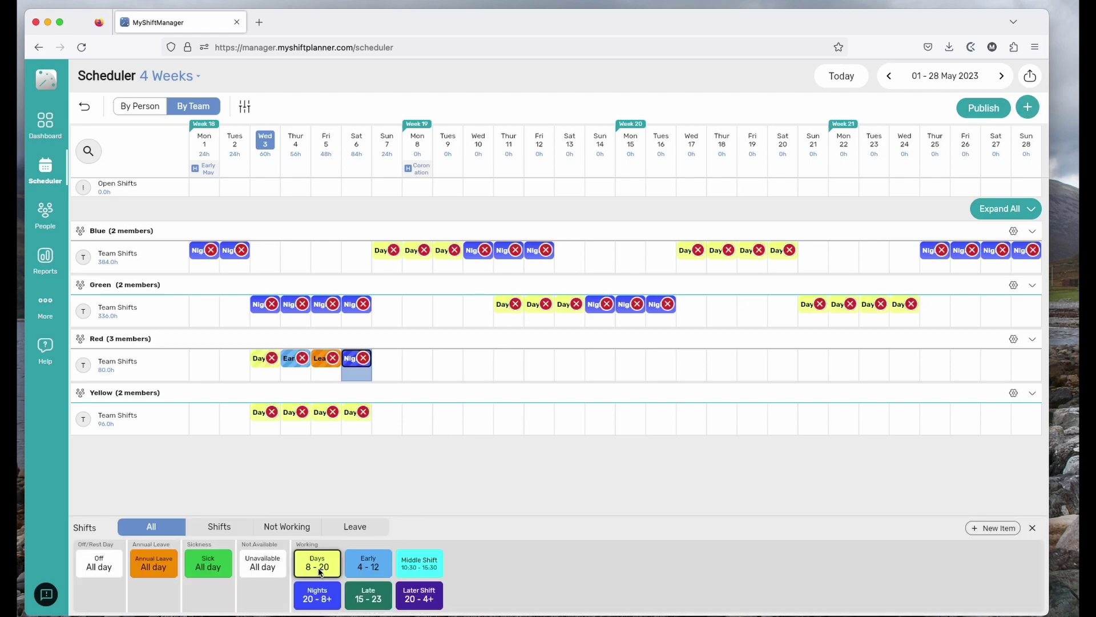
pyautogui.click(418, 370)
pyautogui.click(444, 361)
pyautogui.click(483, 364)
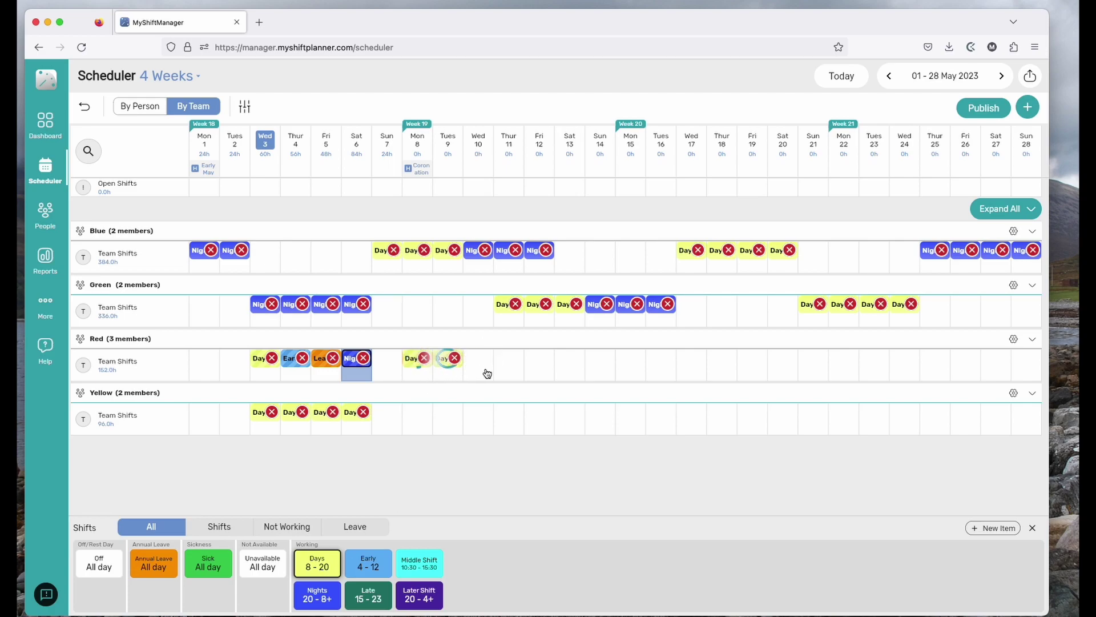
pyautogui.click(514, 366)
# Step: Place Nights 20 - 8+ shifts for Red on Tues 16 through Fri 19 May
pyautogui.click(317, 595)
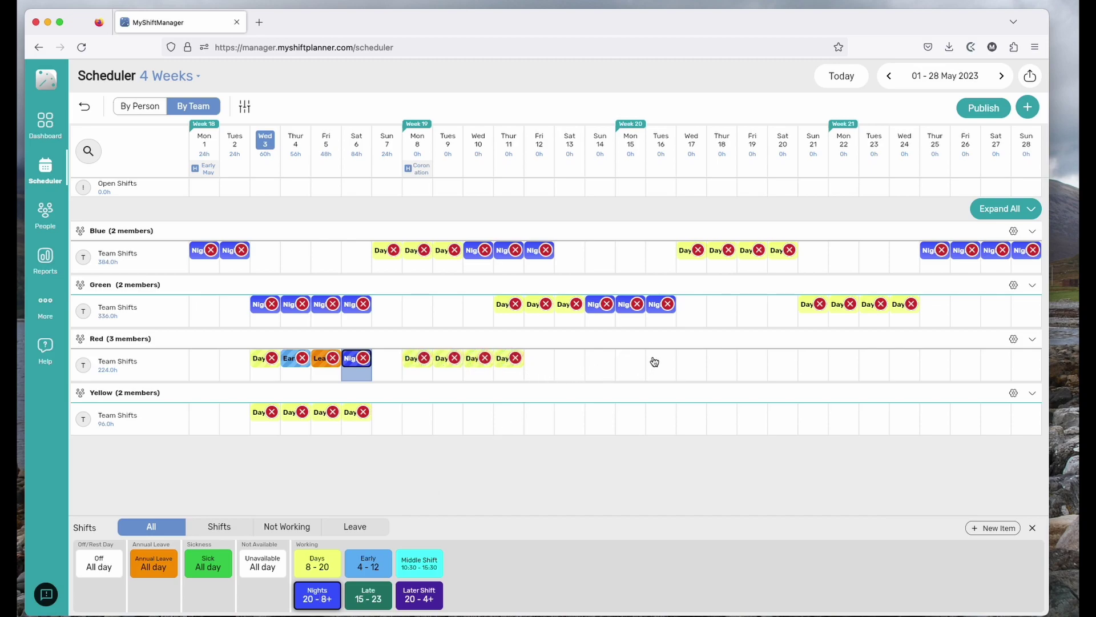
pyautogui.click(663, 372)
pyautogui.click(693, 368)
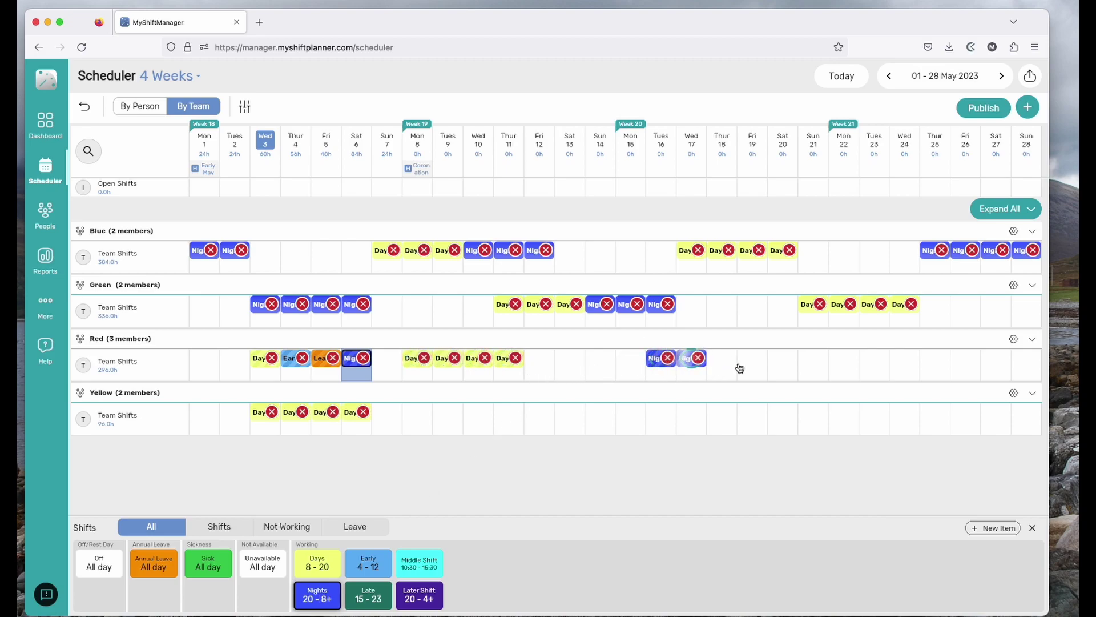
pyautogui.click(732, 367)
pyautogui.click(752, 360)
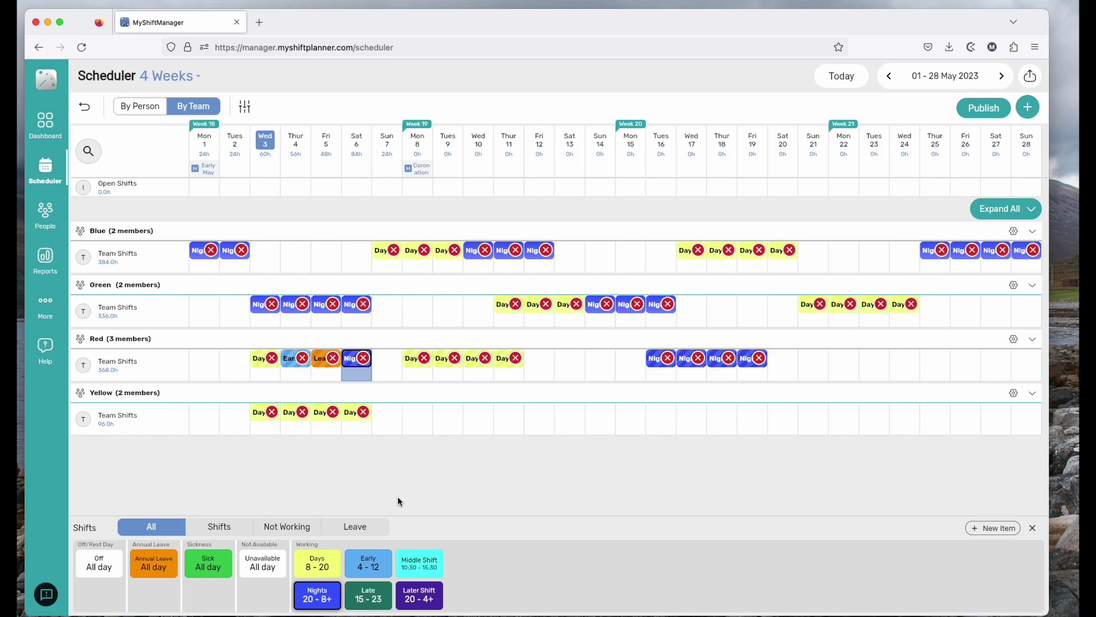
# Step: Select the Red team's shifts from Mon 8 to Tue 23 May as a range
pyautogui.click(1033, 528)
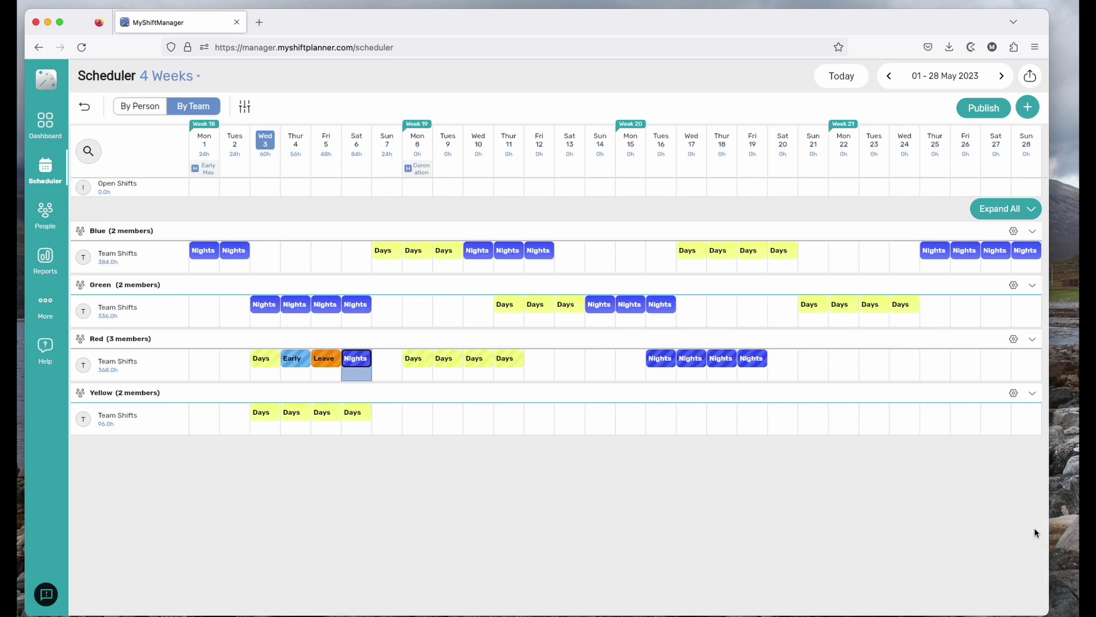
pyautogui.rightClick(416, 363)
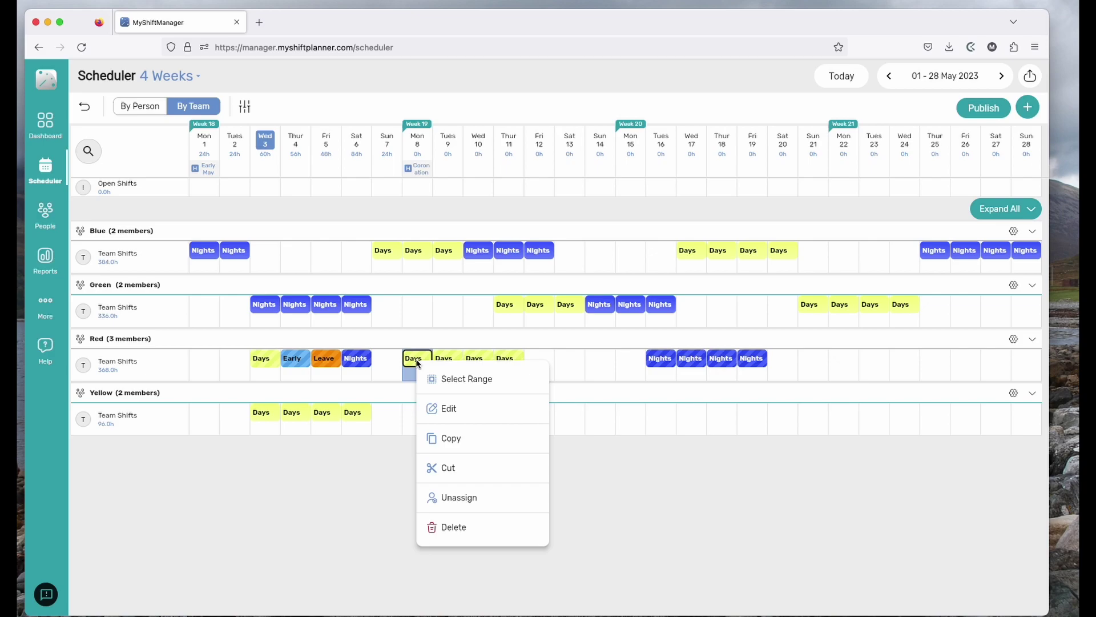
pyautogui.click(452, 380)
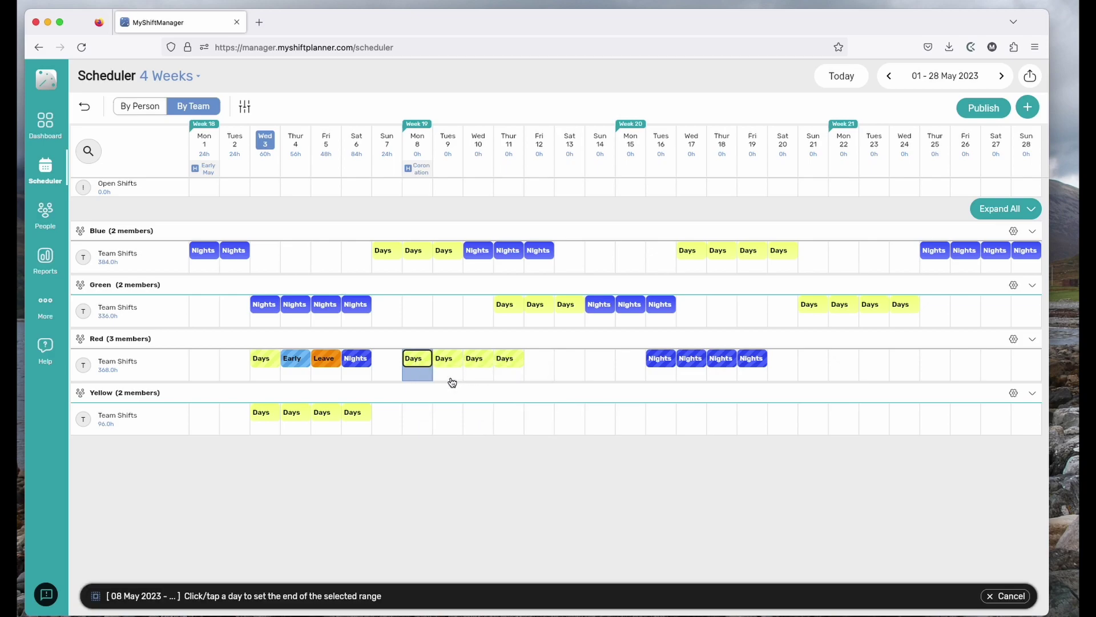
pyautogui.click(872, 366)
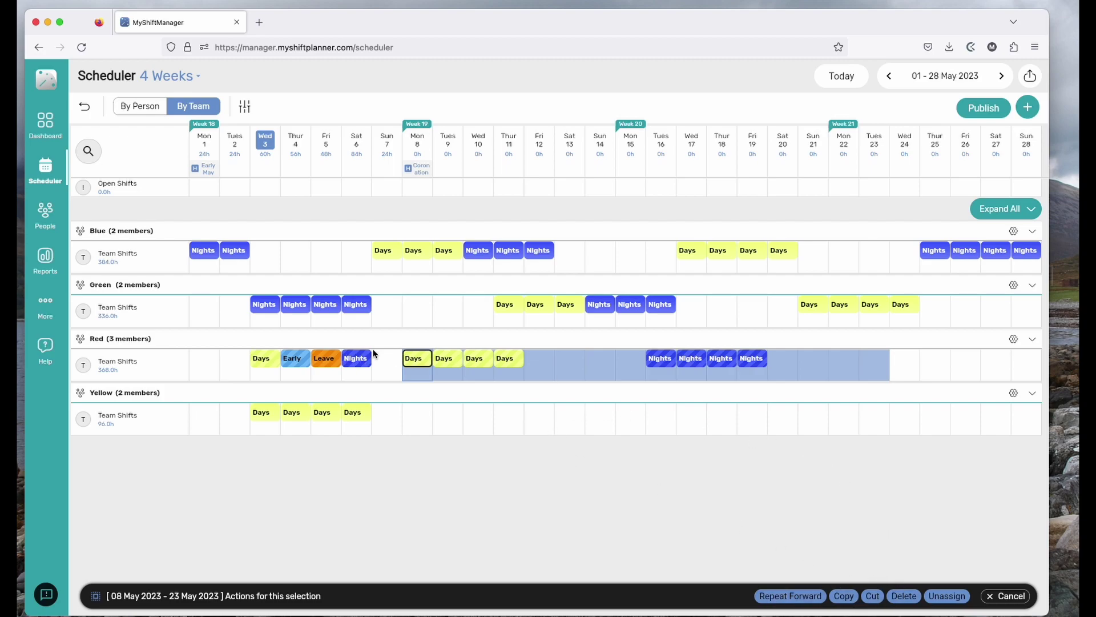
# Step: Repeat the selected Red shifts forward until 31 July 2023
pyautogui.click(791, 596)
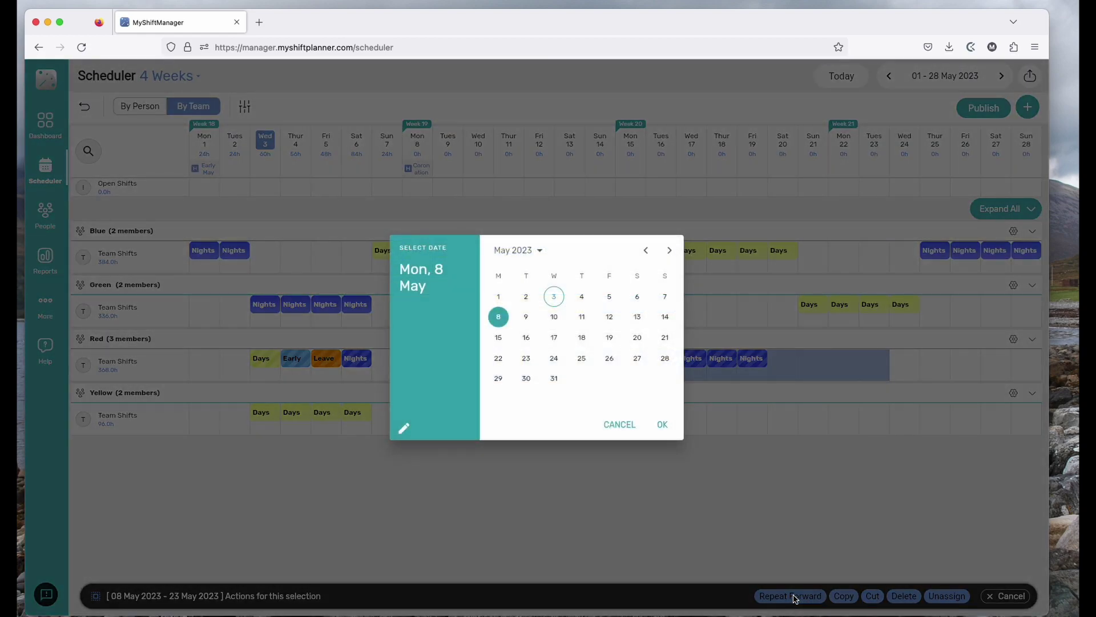
pyautogui.click(670, 251)
pyautogui.click(671, 251)
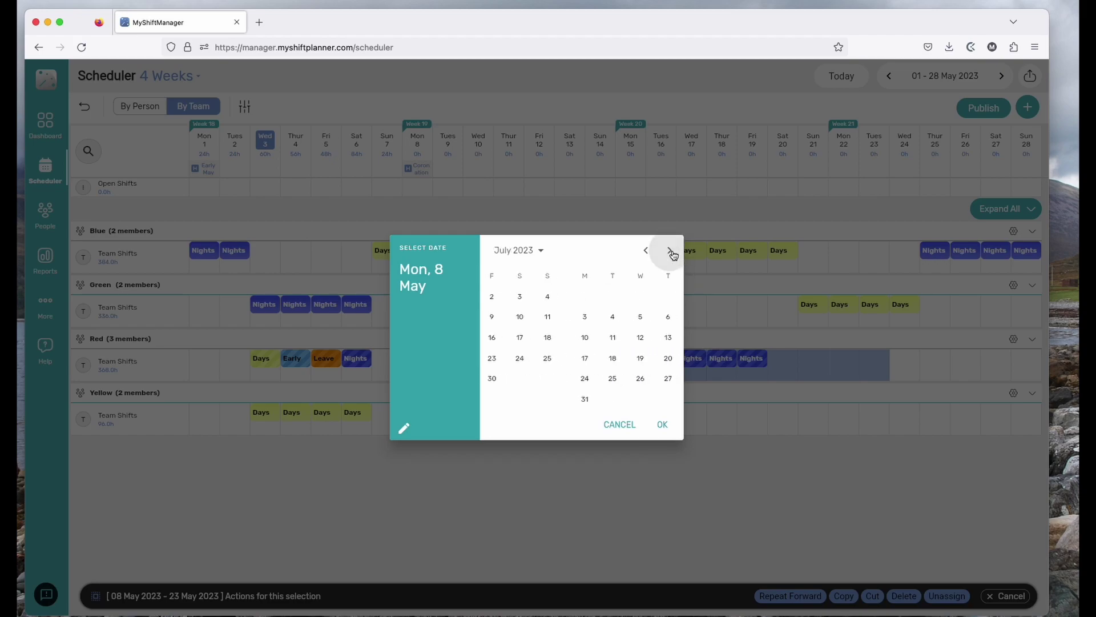
pyautogui.click(498, 399)
pyautogui.click(662, 425)
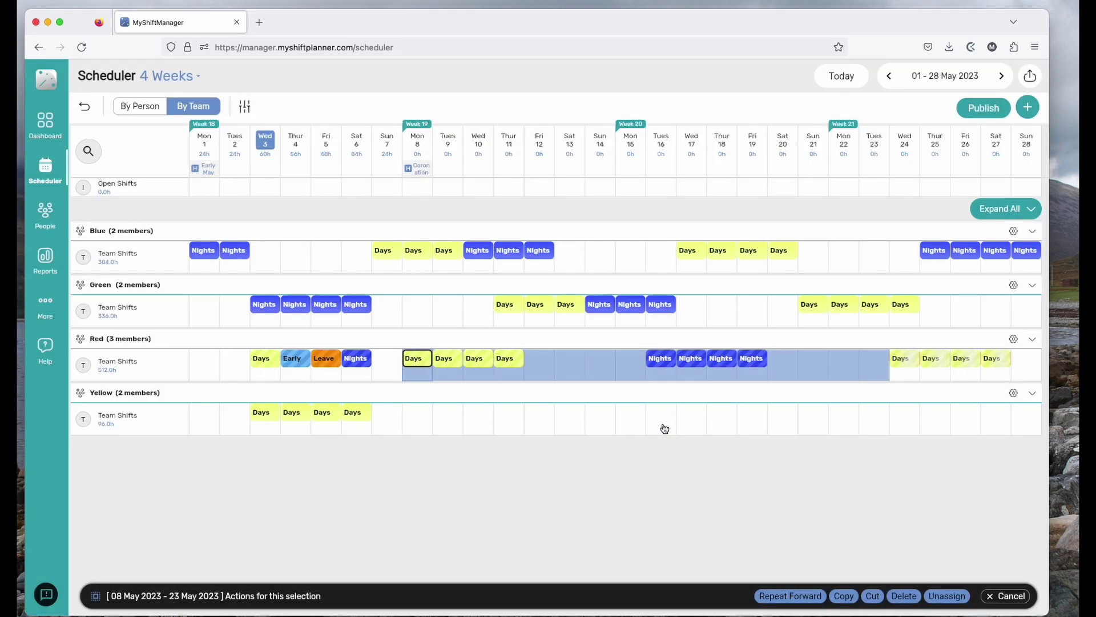
pyautogui.click(575, 396)
# Step: Page forward three four-week spans to check the repeats, then return to Today
pyautogui.click(1001, 76)
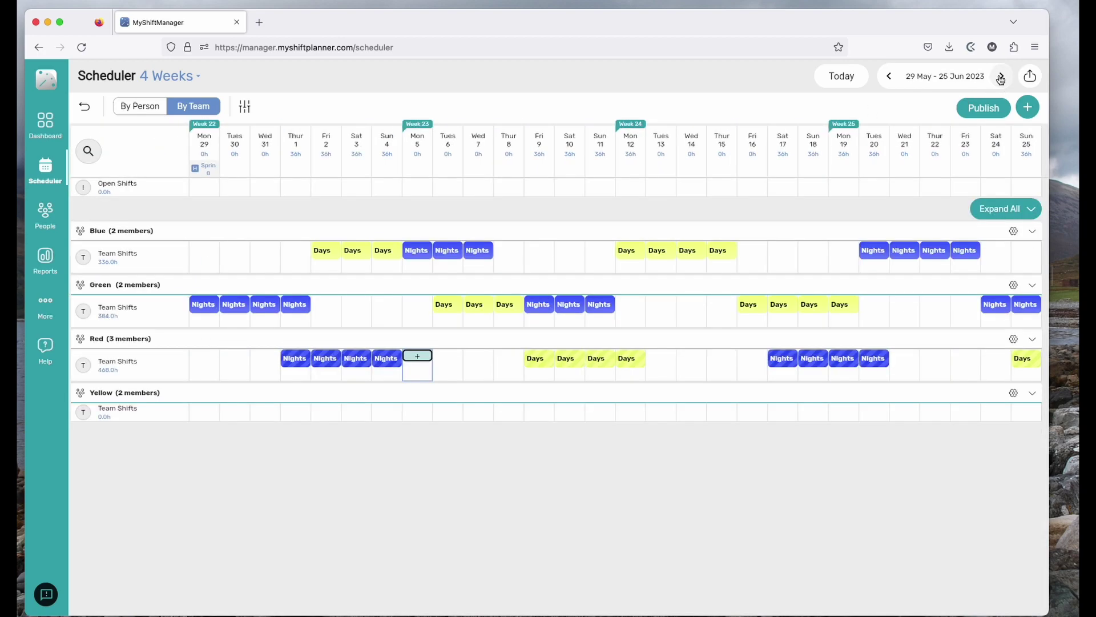
pyautogui.click(1001, 77)
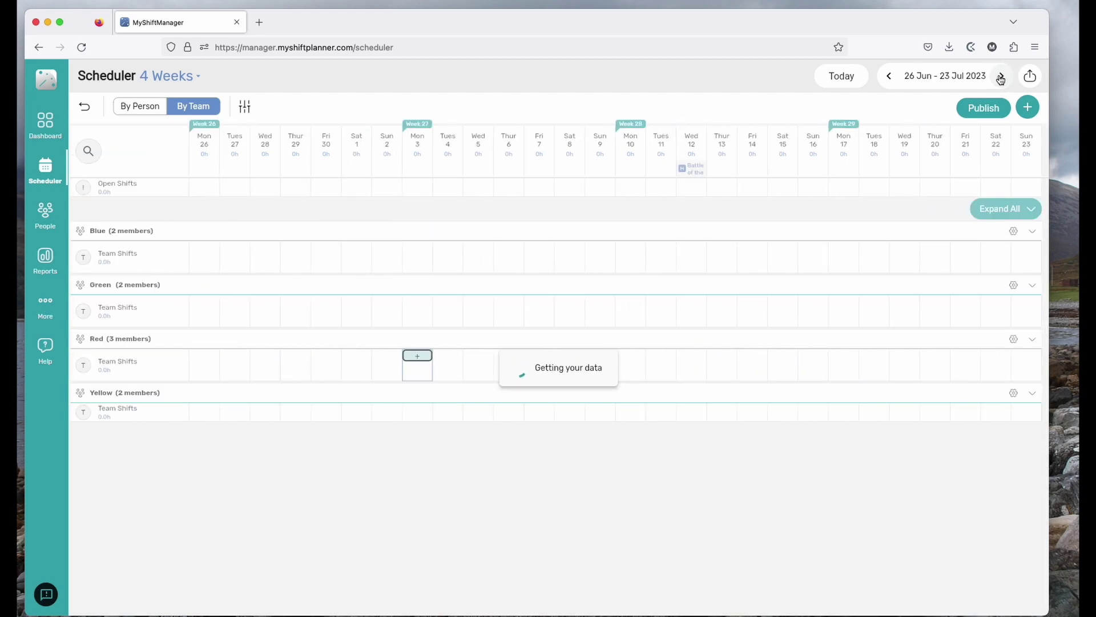
pyautogui.click(1000, 77)
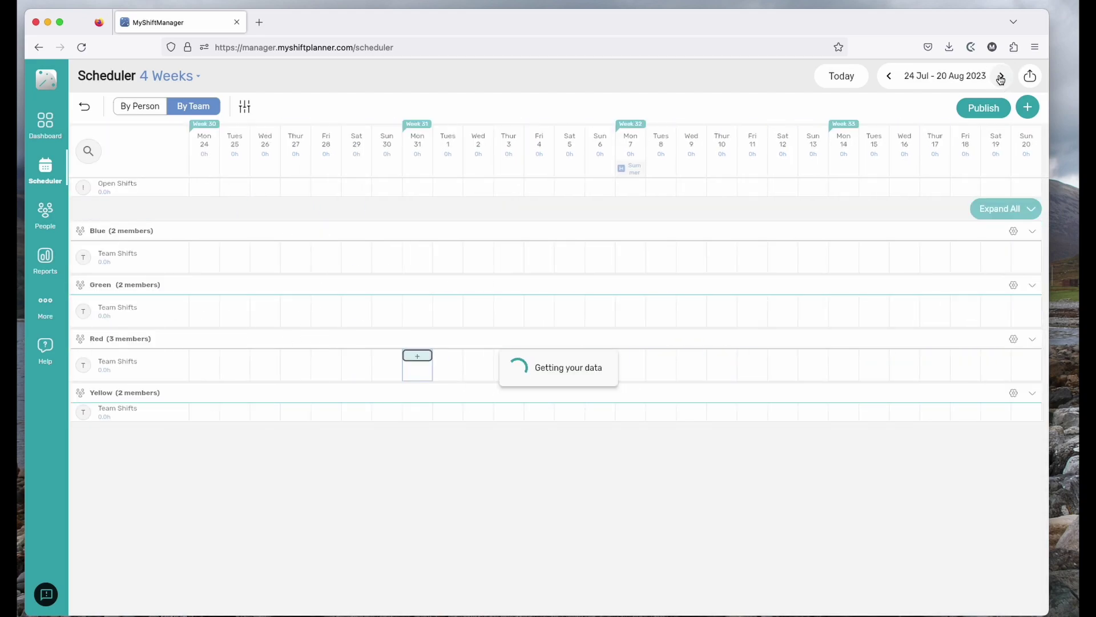
pyautogui.click(849, 79)
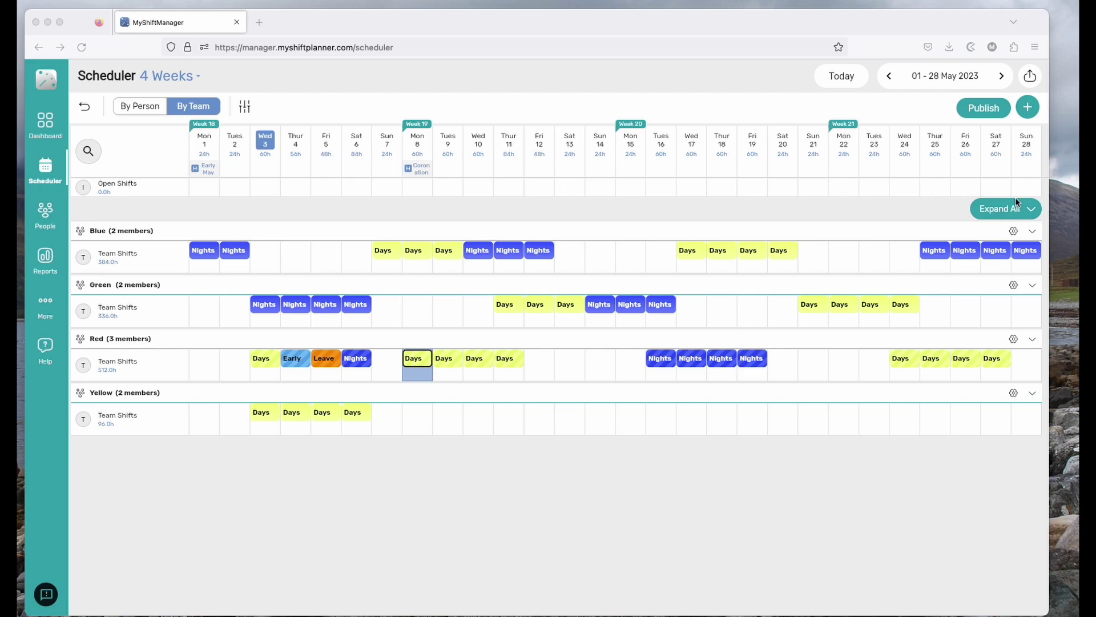
# Step: Switch to a 2 Weeks view (01–14 May 2023) and expand teams into member rows
pyautogui.click(187, 77)
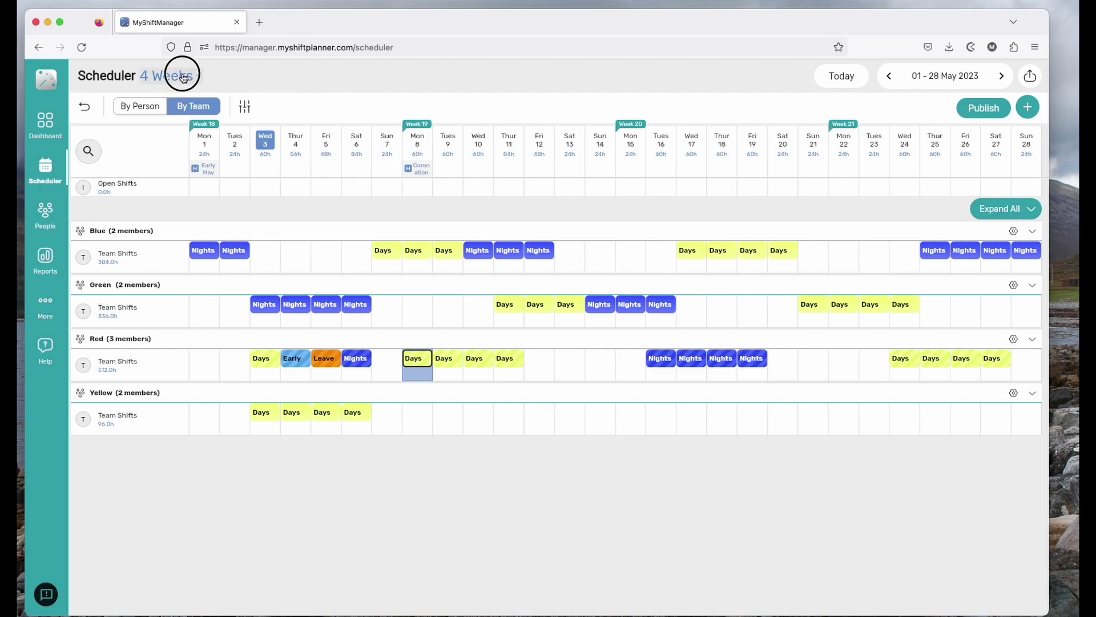
pyautogui.click(172, 194)
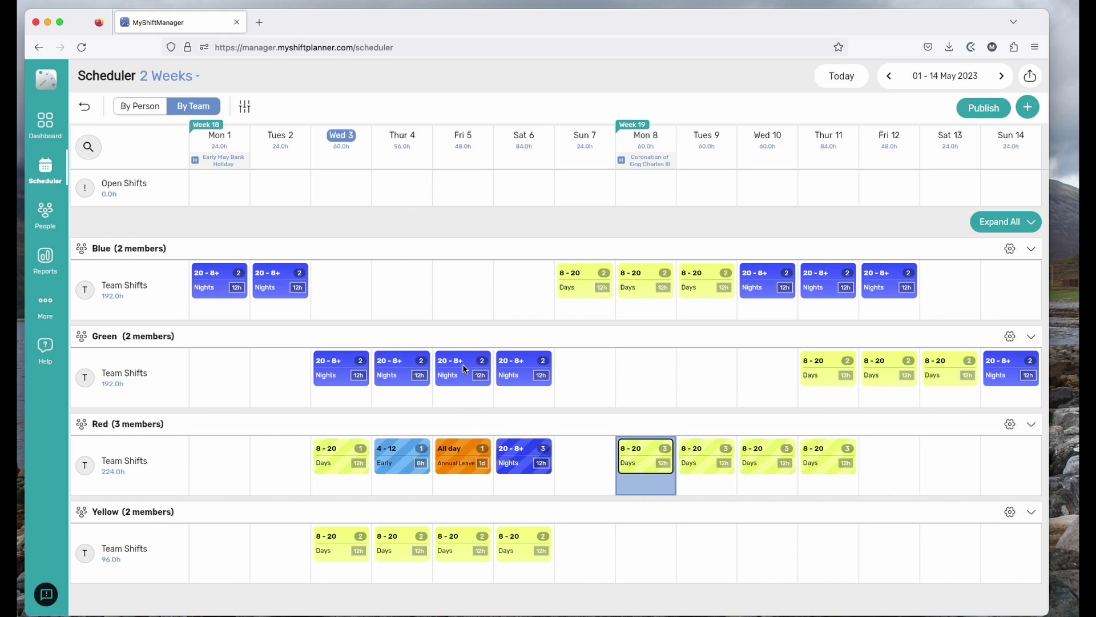
pyautogui.click(1033, 337)
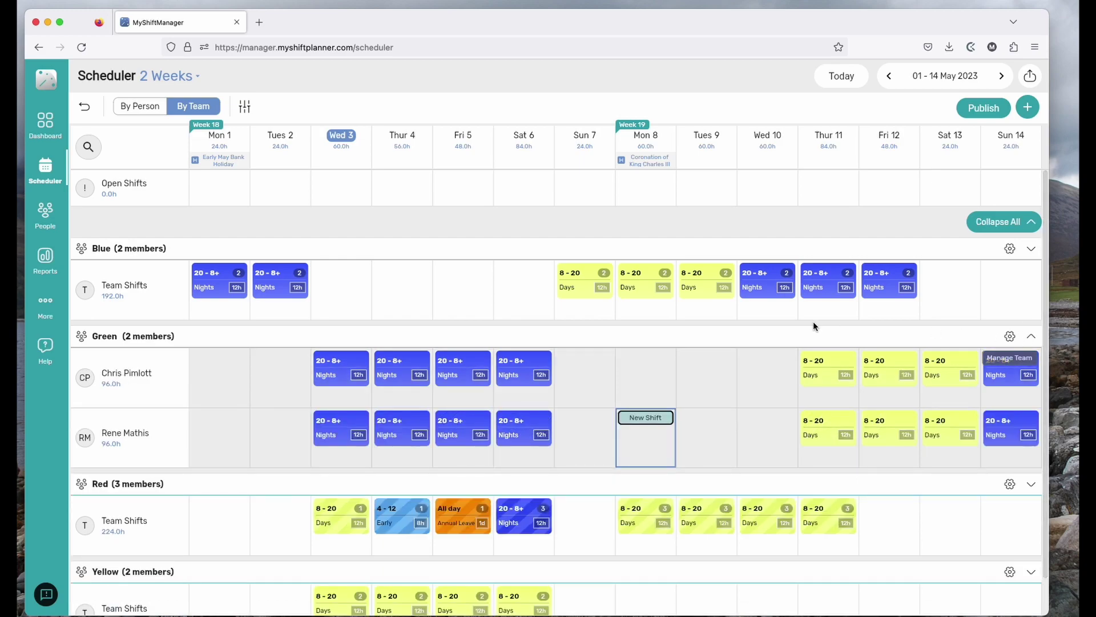
# Step: Unassign the second Green member from their Friday 5 Nights shift
pyautogui.rightClick(453, 422)
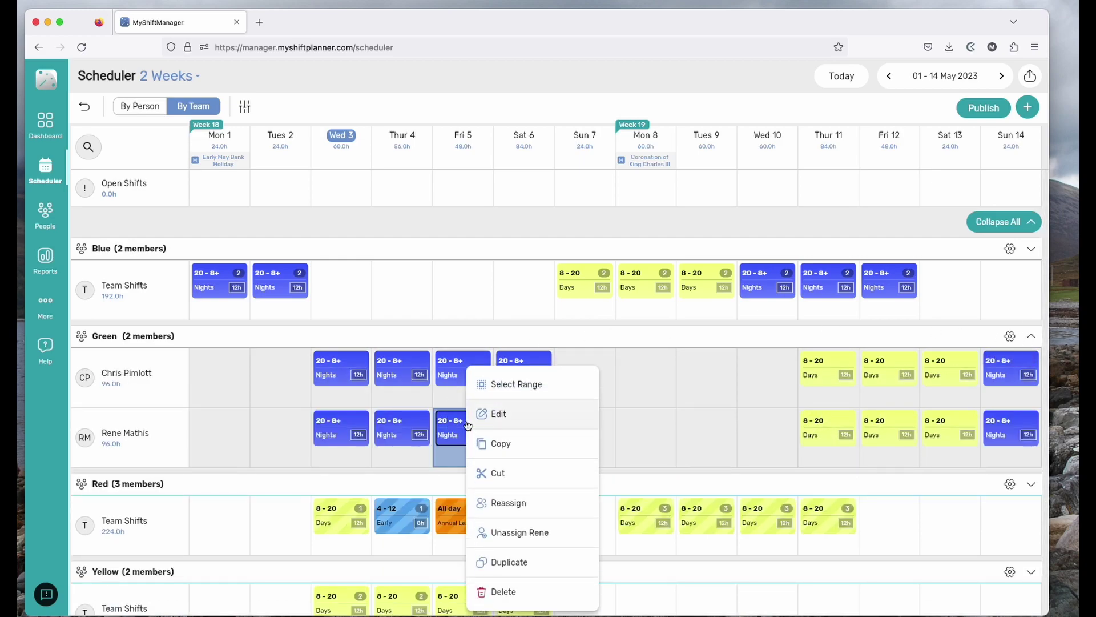
pyautogui.click(503, 531)
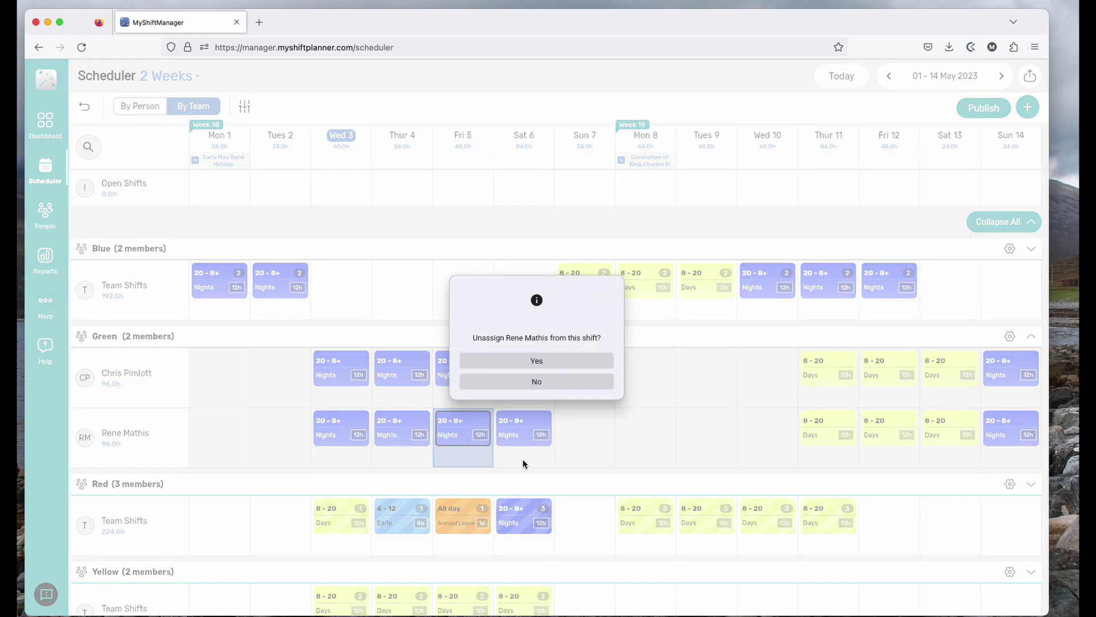
pyautogui.click(534, 360)
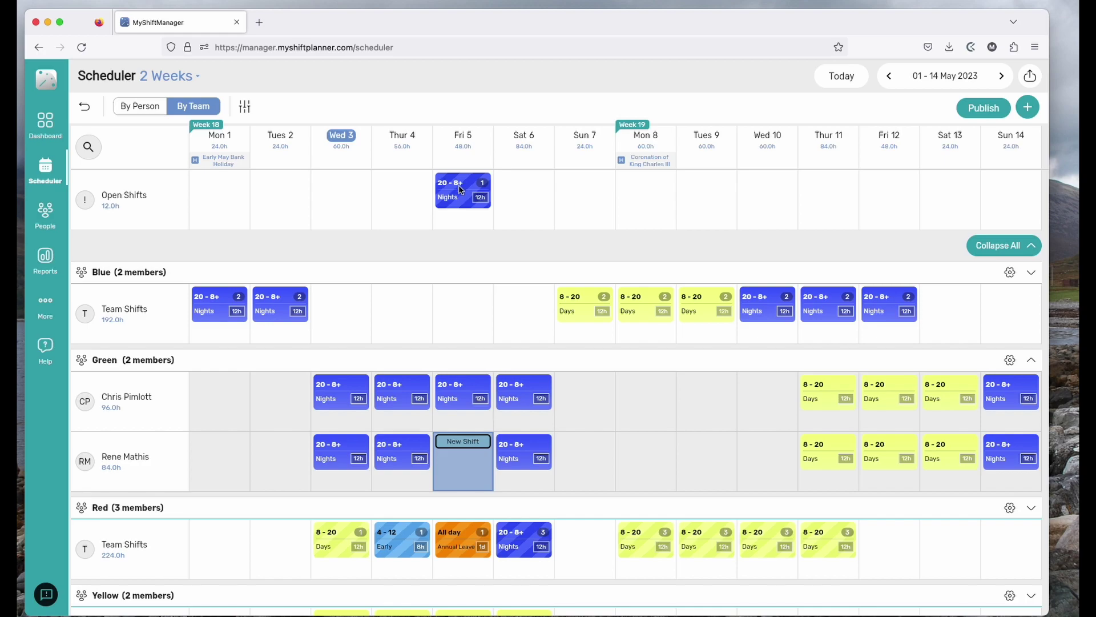
# Step: Remove the other Green member from their Friday 5 Nights shift, leaving it open
pyautogui.click(454, 394)
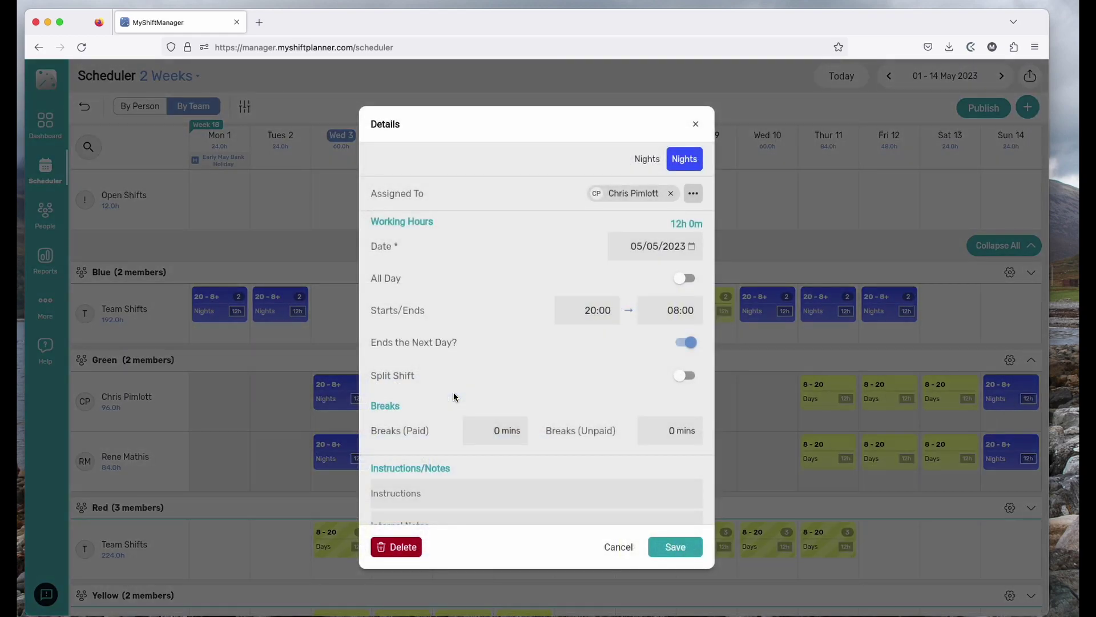
pyautogui.click(672, 194)
pyautogui.click(672, 547)
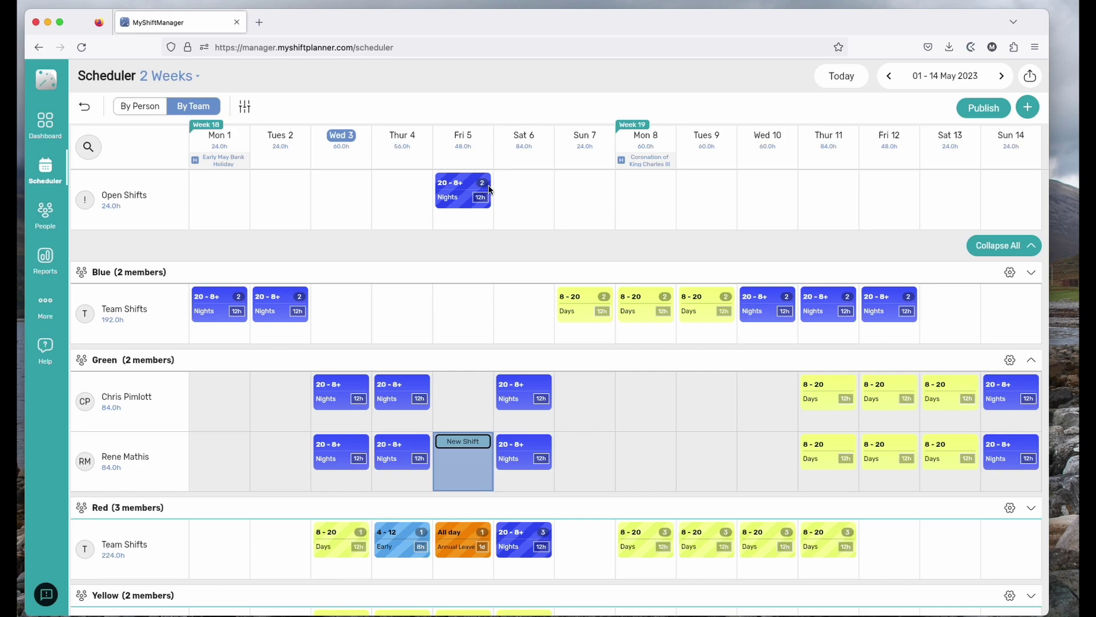
pyautogui.click(457, 191)
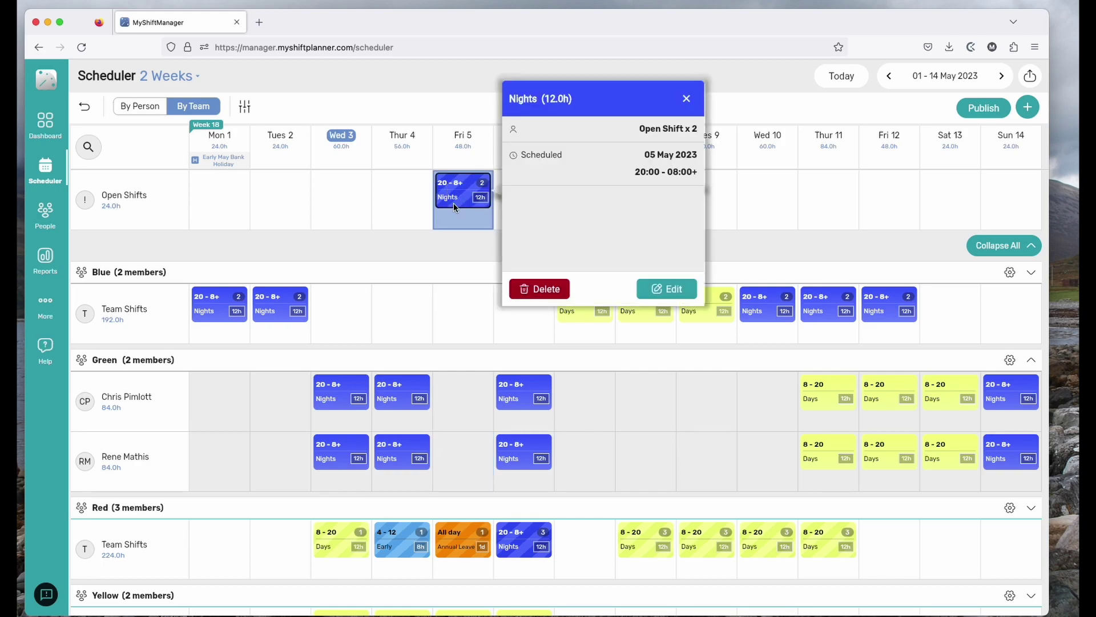
# Step: Assign the Friday 5 May night shift to the first Green team member and save it
pyautogui.click(669, 288)
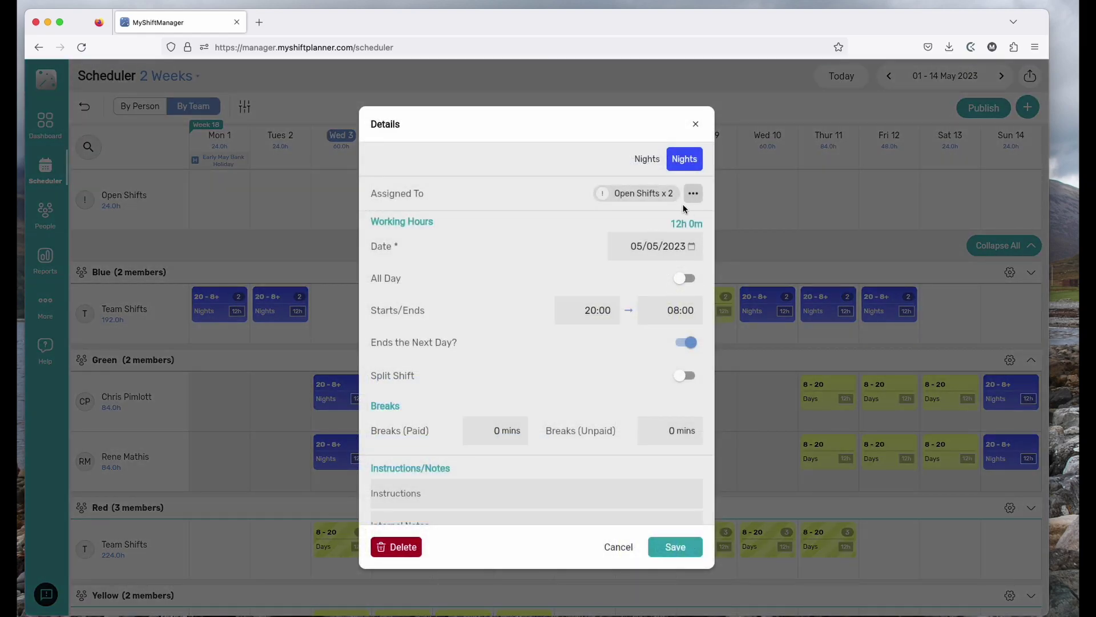
pyautogui.click(670, 194)
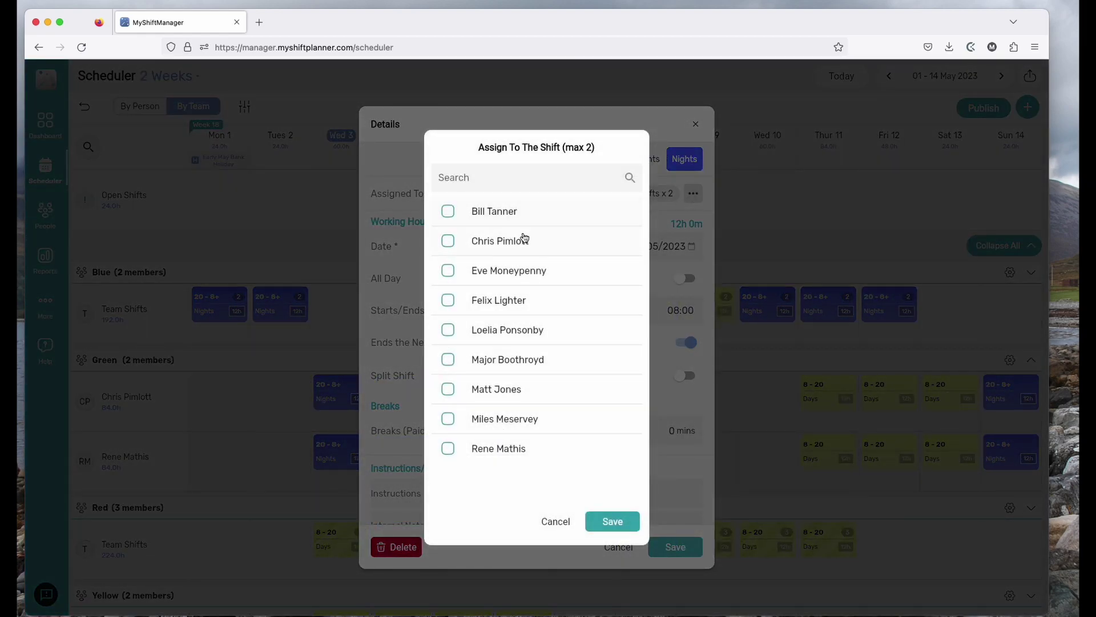
pyautogui.click(507, 242)
pyautogui.click(622, 521)
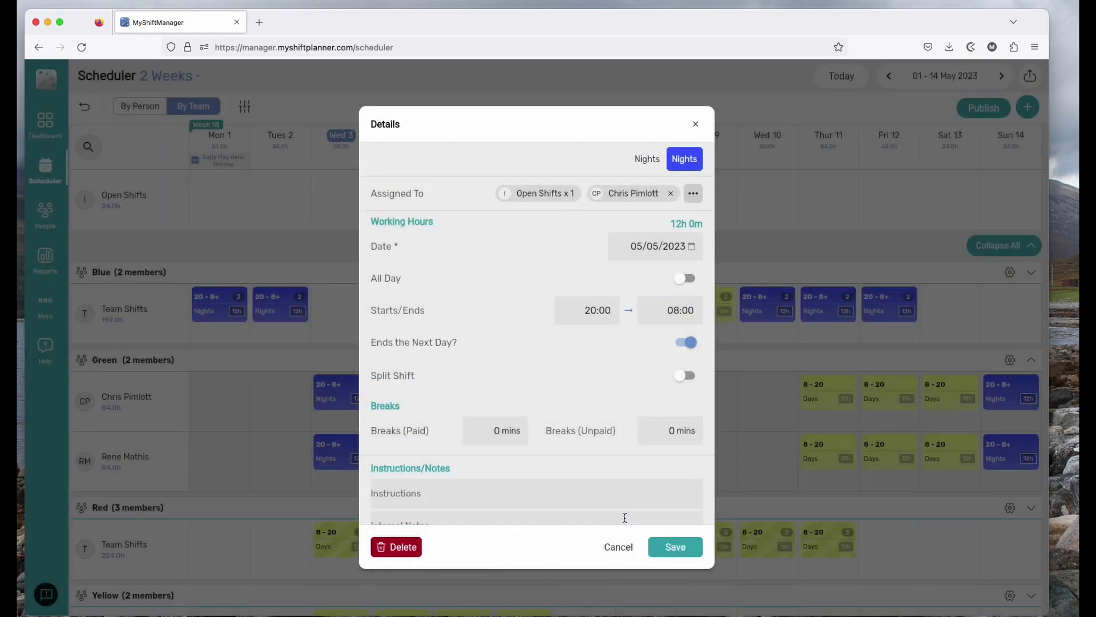
pyautogui.click(668, 548)
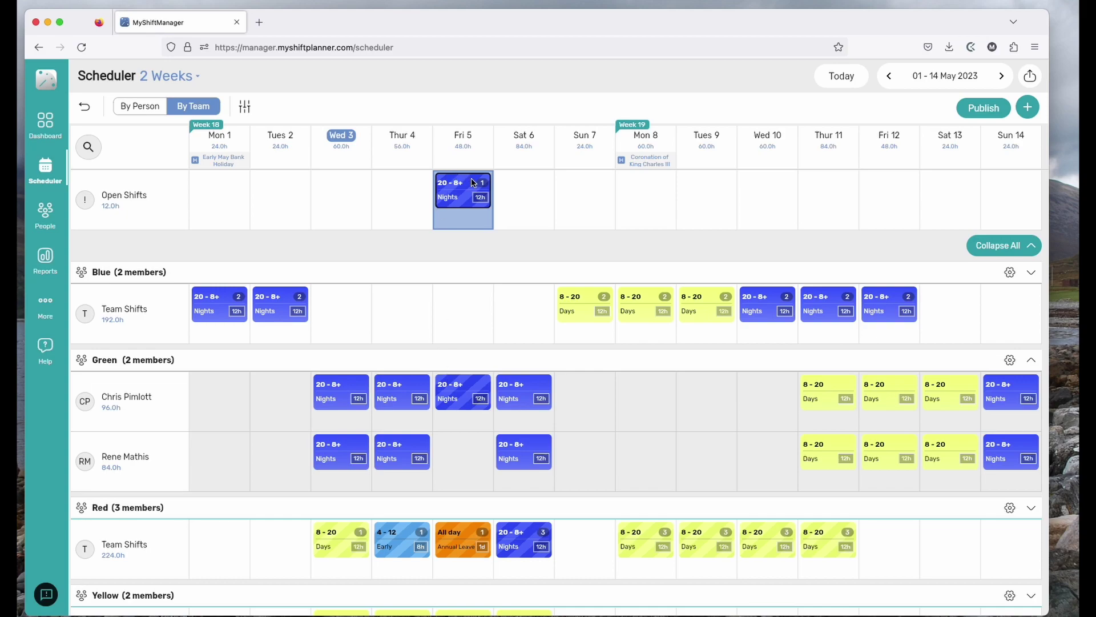
# Step: Assign another worker to the last open Friday 5 night shift place
pyautogui.rightClick(461, 197)
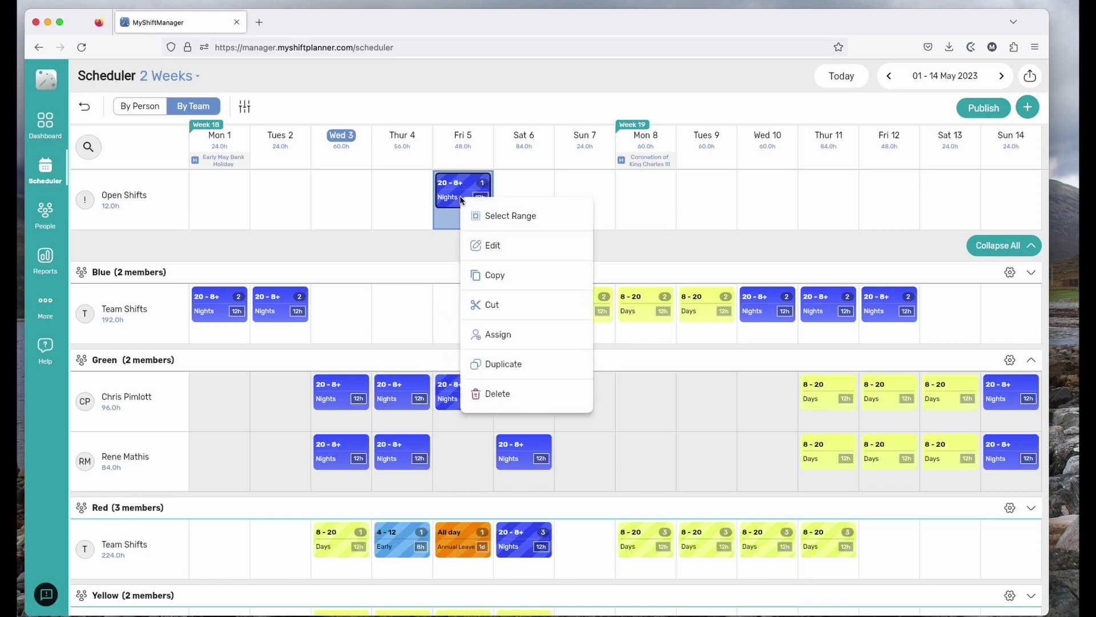
pyautogui.click(496, 337)
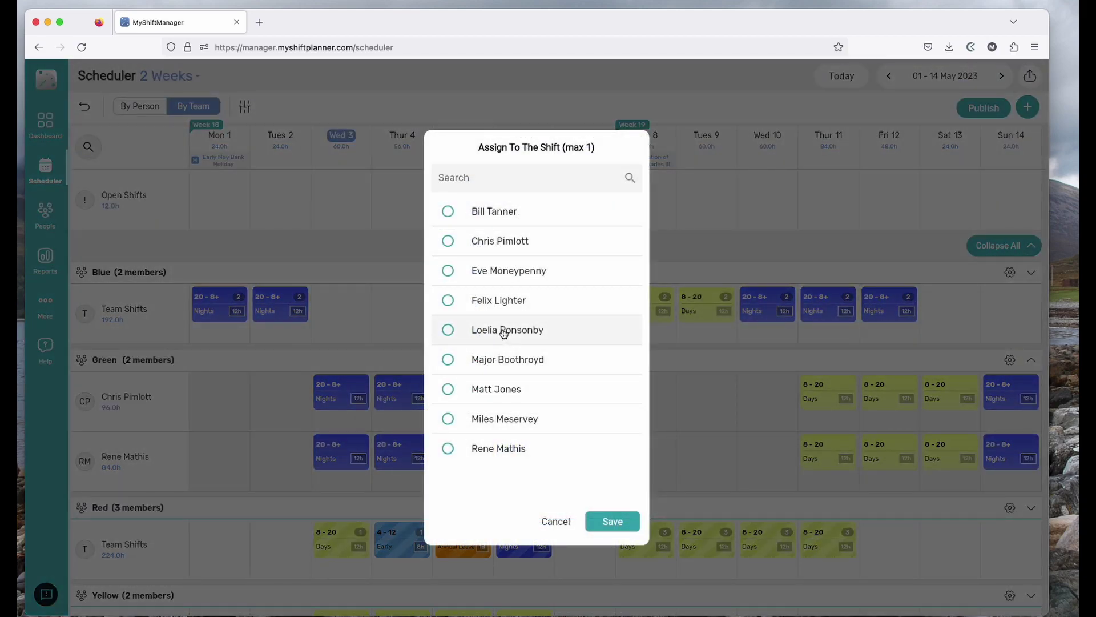
pyautogui.click(448, 389)
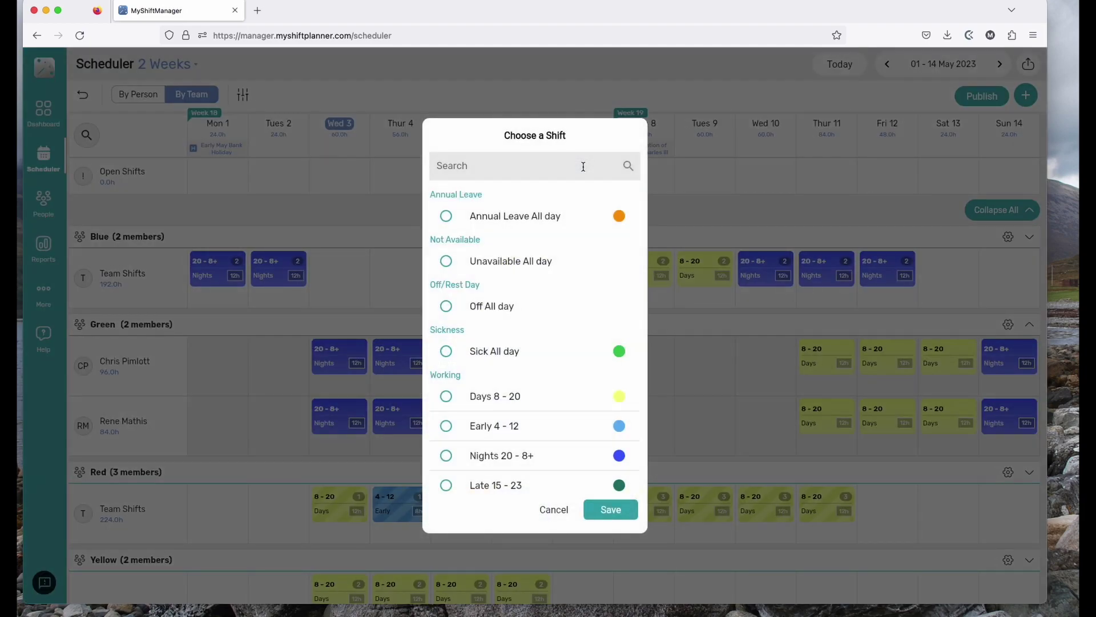
# Step: Create an open Early 4 - 12 shift for Sun 7 May, then view the Dashboard
pyautogui.scroll(-1, 491, 423)
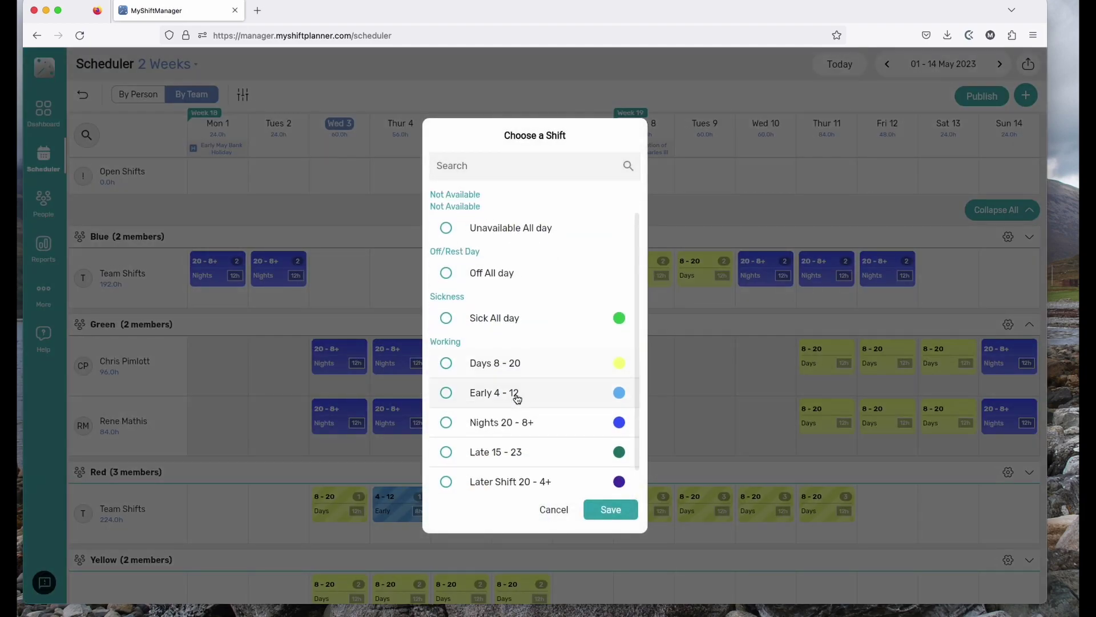
pyautogui.click(445, 386)
pyautogui.click(611, 509)
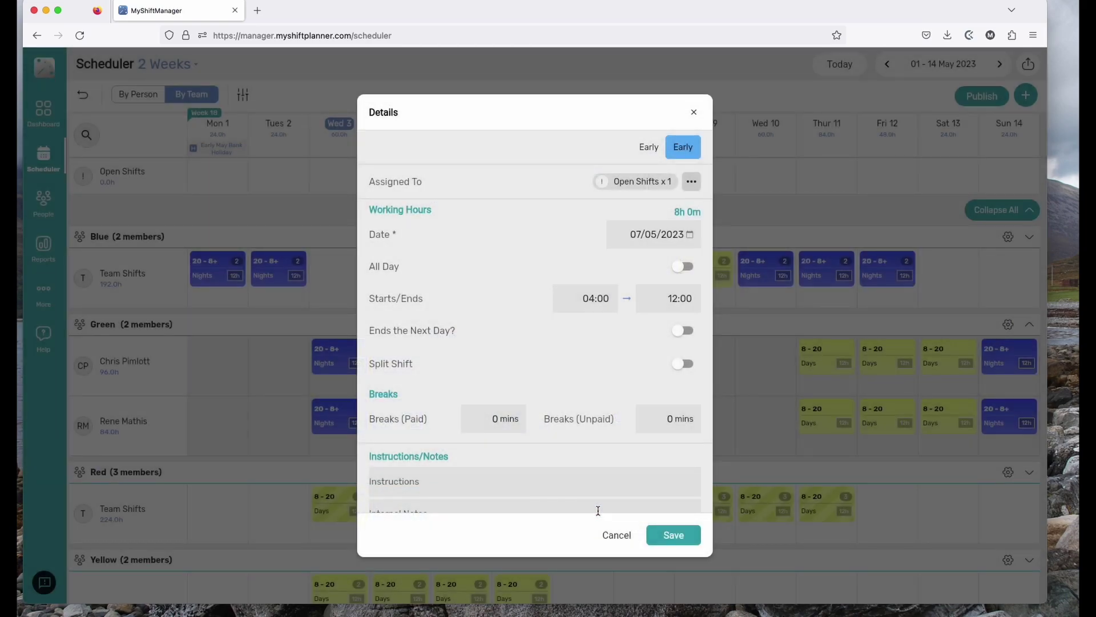
pyautogui.click(668, 540)
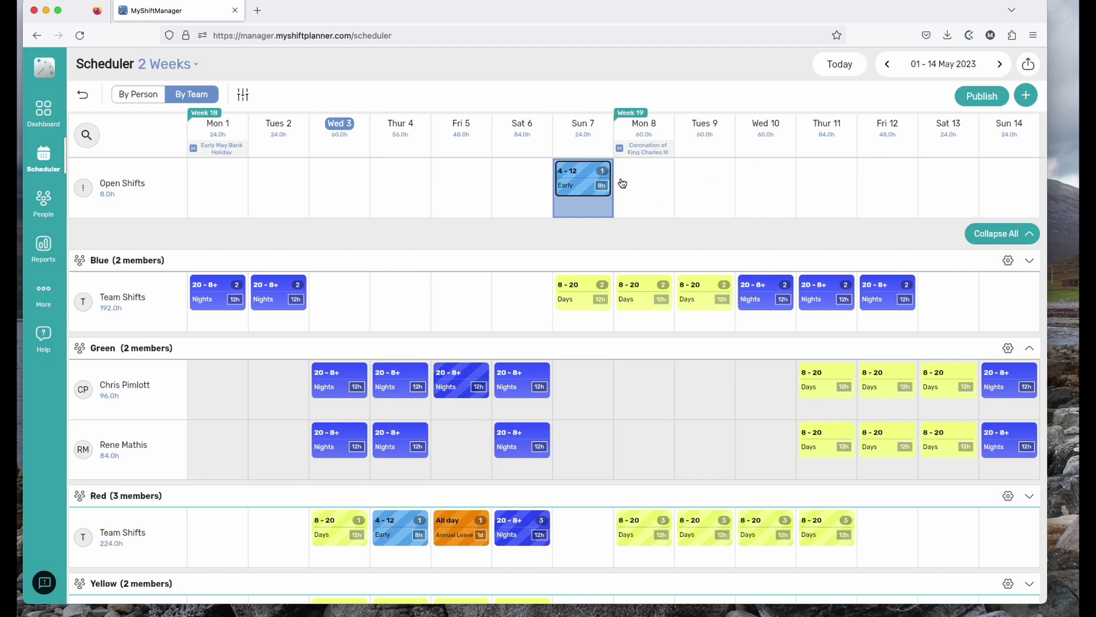
pyautogui.click(43, 111)
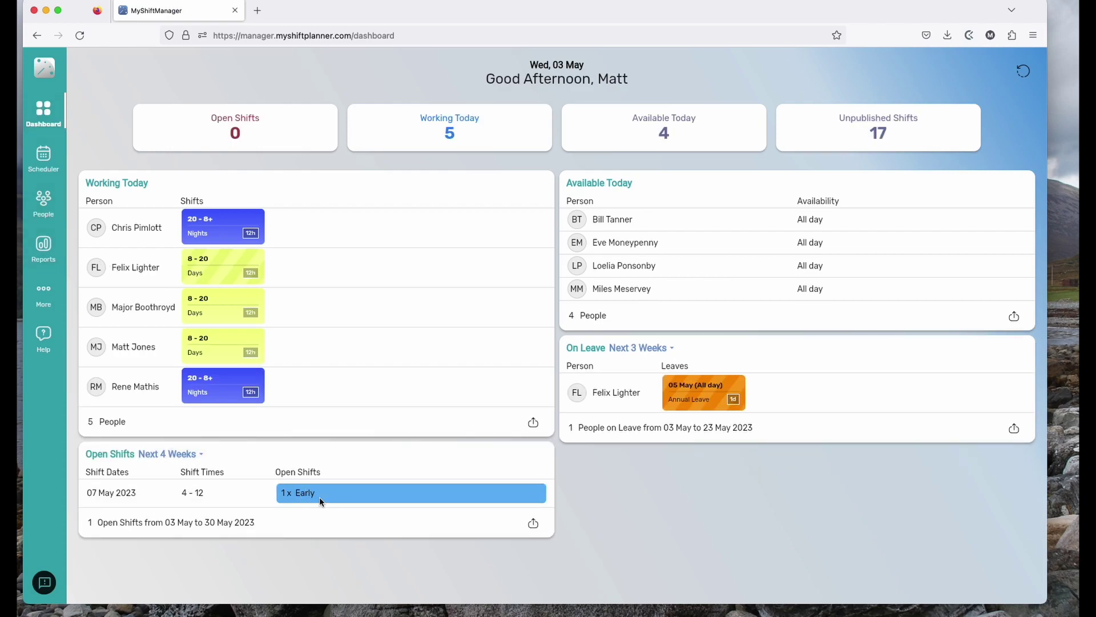
pyautogui.click(50, 159)
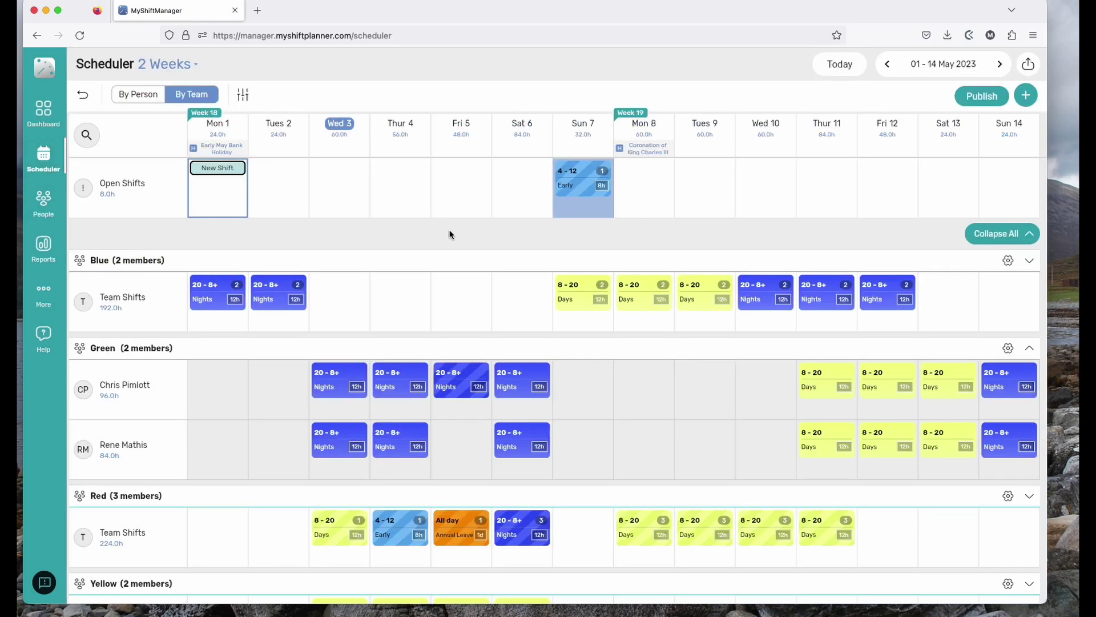
# Step: Look over the two-week 01–14 May scheduler and bring its window into focus
pyautogui.scroll(-3, 554, 357)
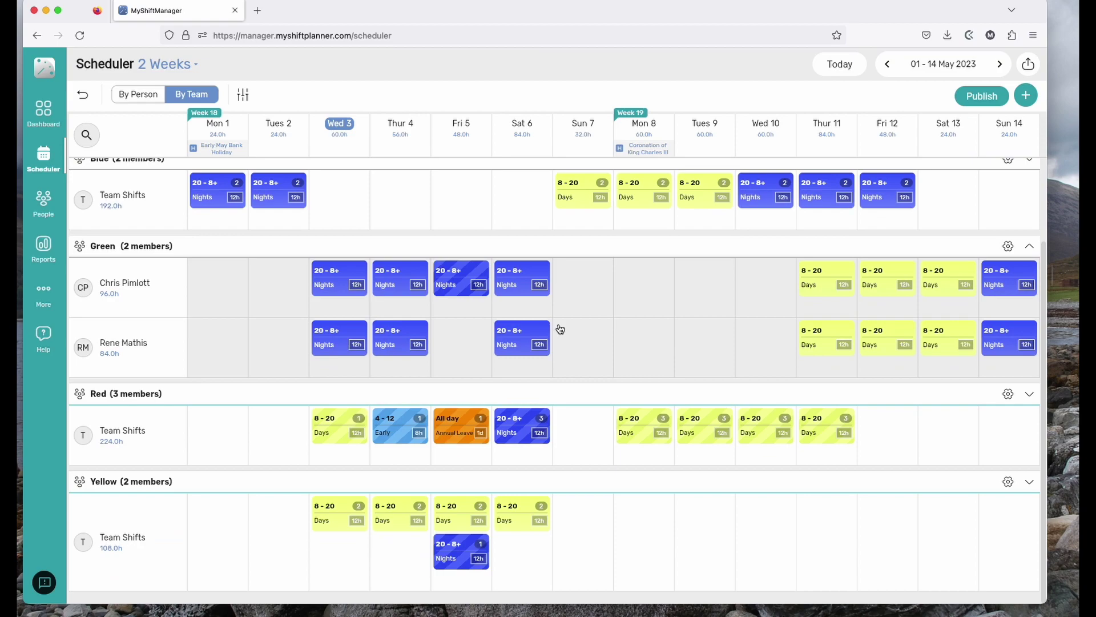
pyautogui.scroll(3, 560, 329)
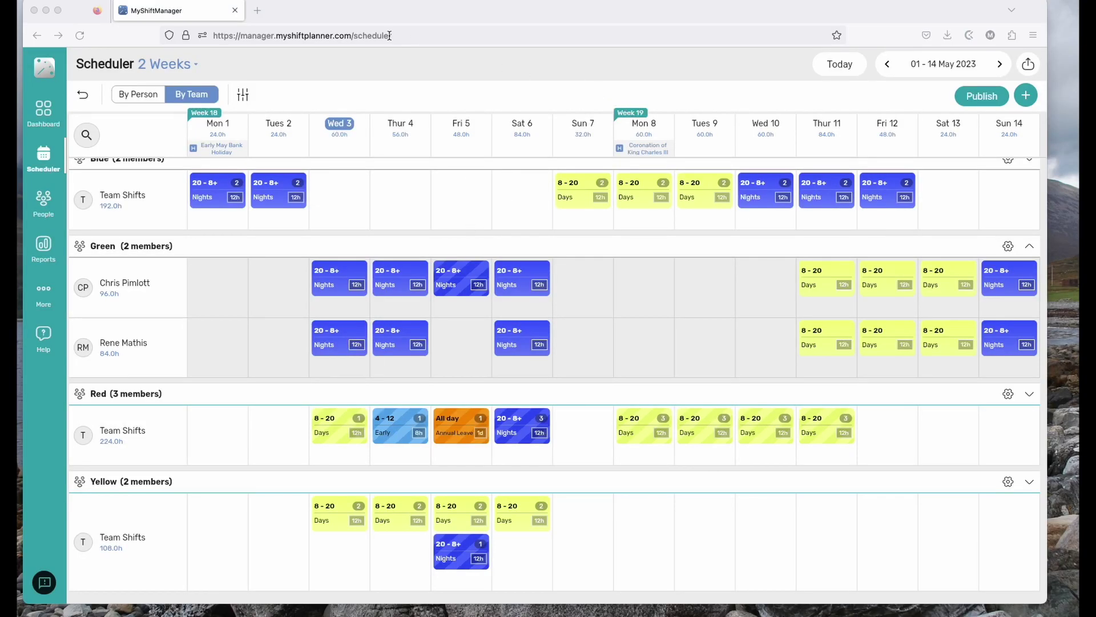
pyautogui.click(352, 16)
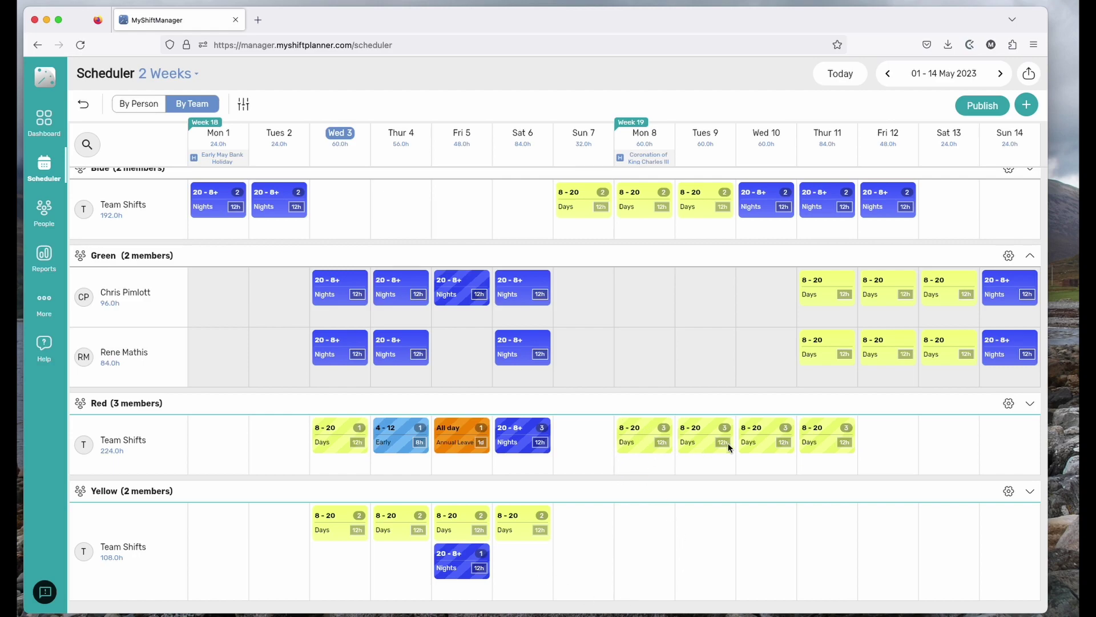
# Step: Publish the 01–14 May schedule changes to the team, confirming with Yes
pyautogui.click(977, 105)
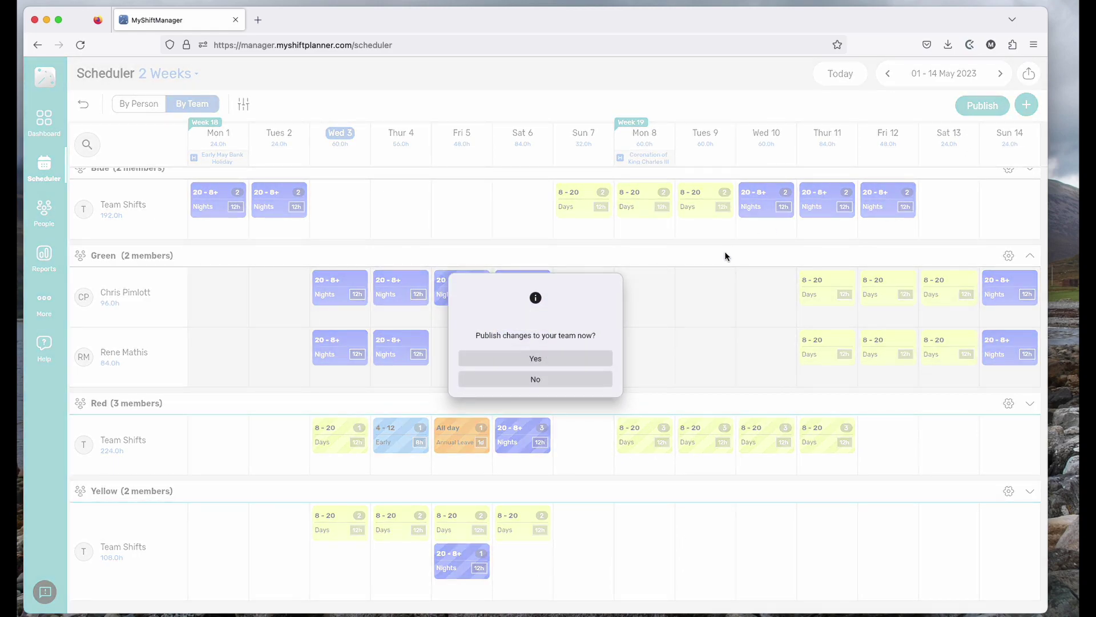
pyautogui.click(535, 358)
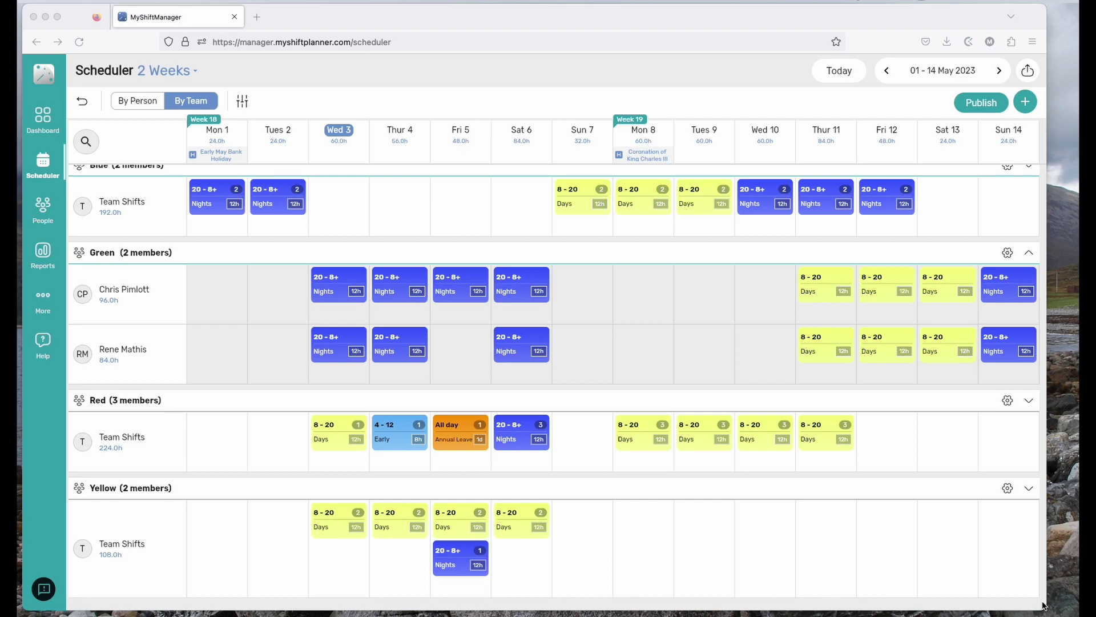
# Step: Put MyShiftPlanner beside the narrowed scheduler, check the worker's User Profile, and return to May
pyautogui.moveTo(1043, 604); pyautogui.dragTo(775, 603)
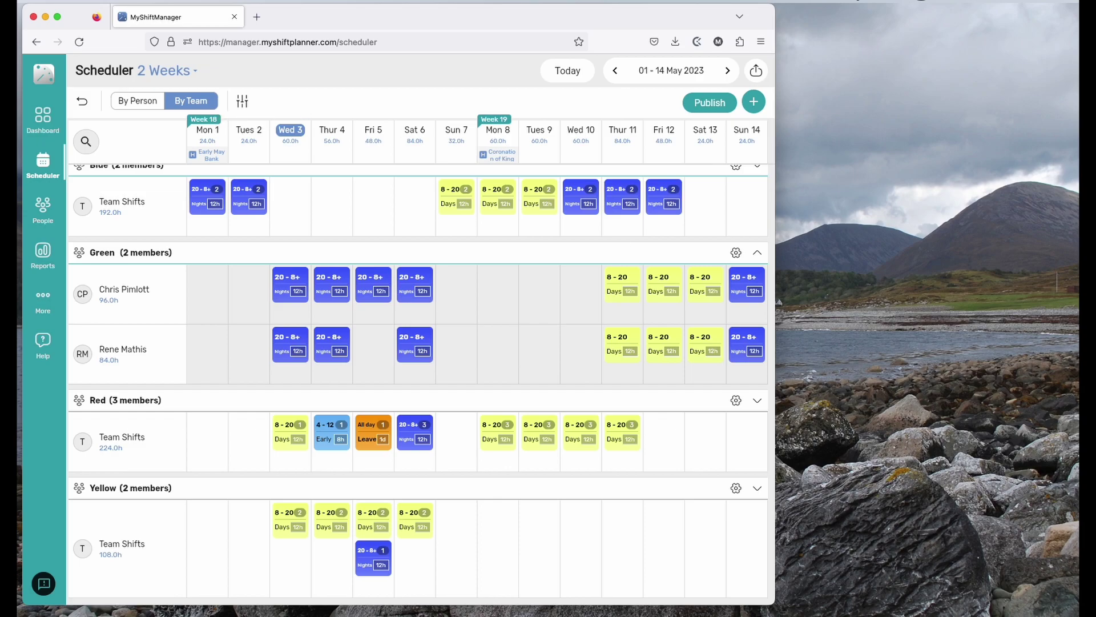
pyautogui.moveTo(455, 16); pyautogui.dragTo(968, 16)
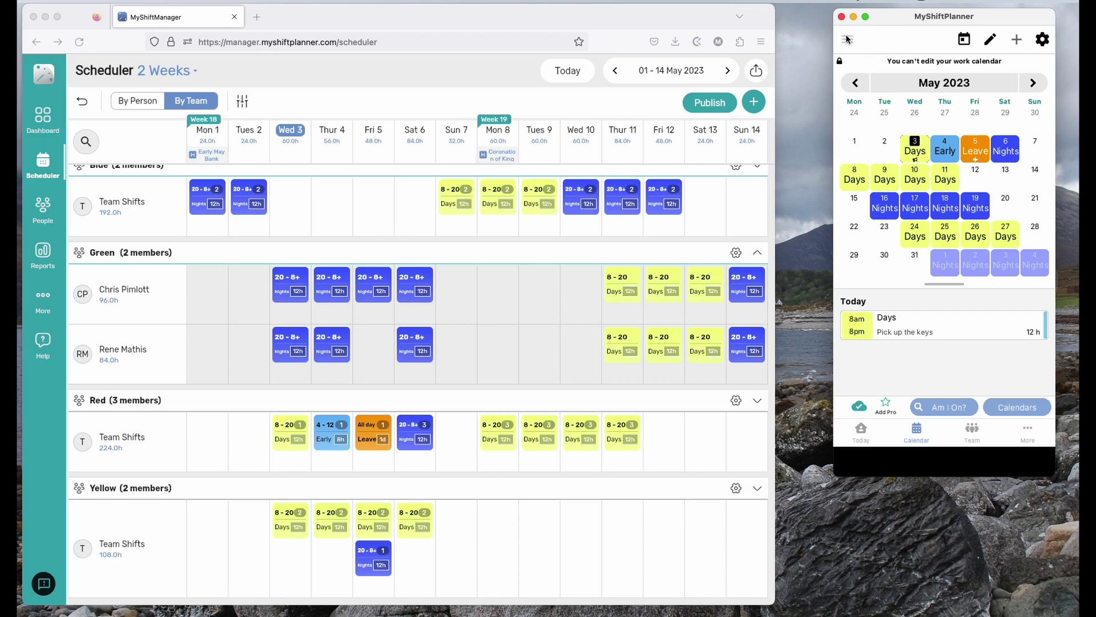
pyautogui.click(847, 39)
pyautogui.click(869, 104)
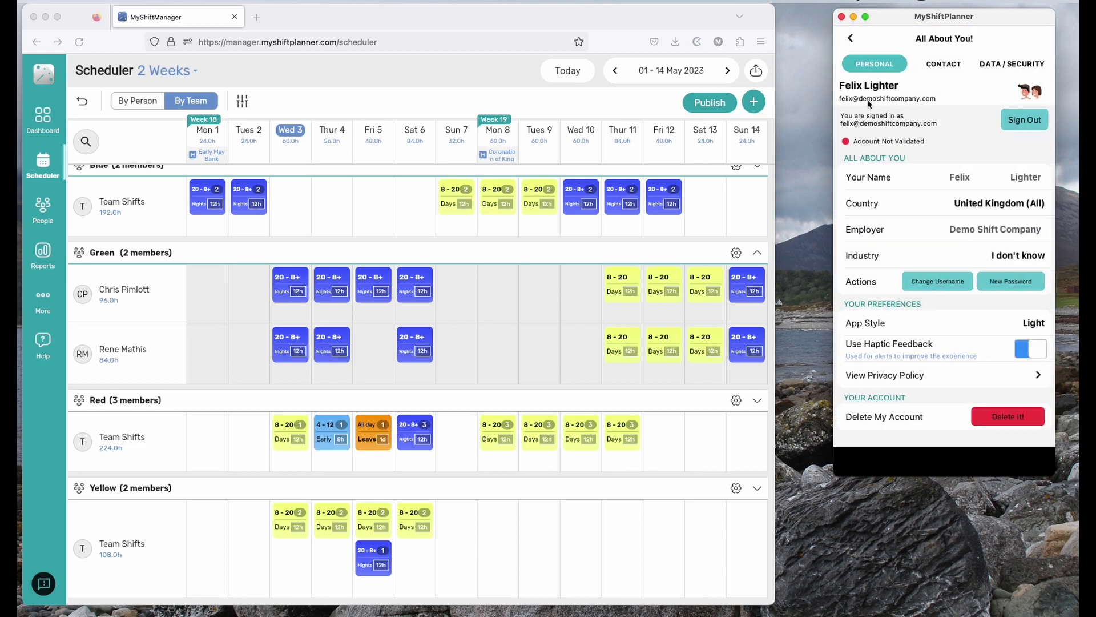
pyautogui.click(851, 38)
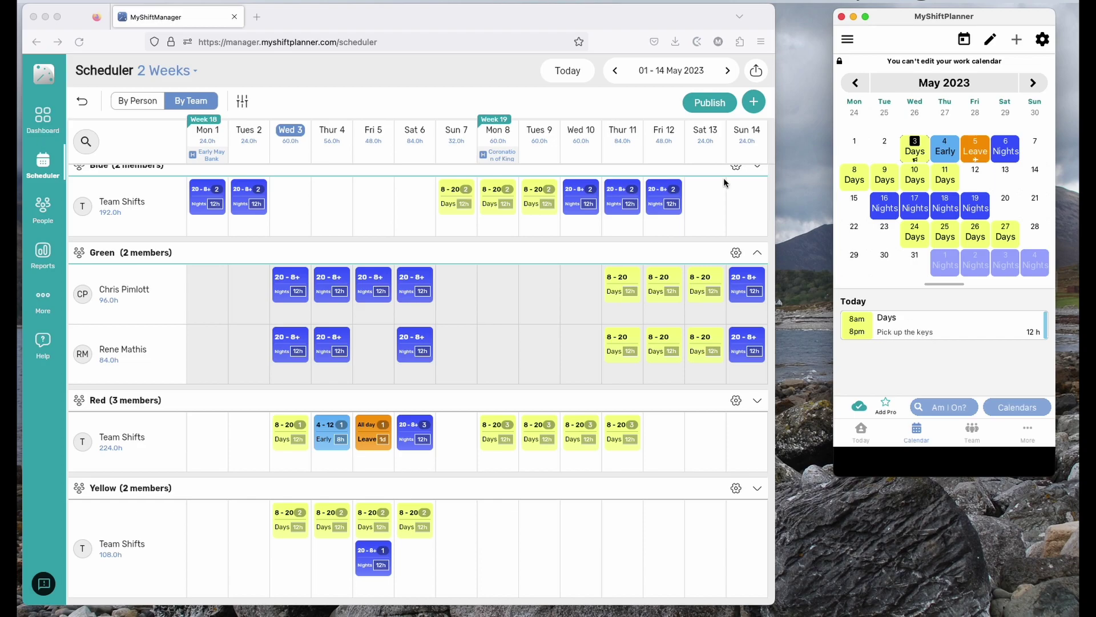
pyautogui.click(524, 23)
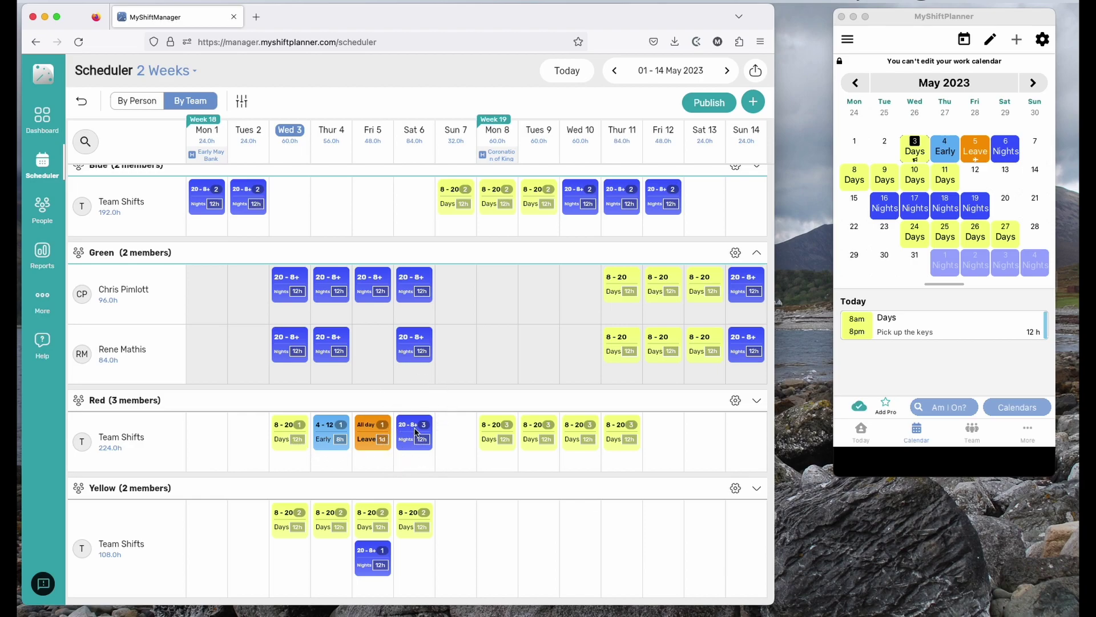
# Step: Expand the Red team and delete the member's Thu 4 Early shift
pyautogui.click(756, 401)
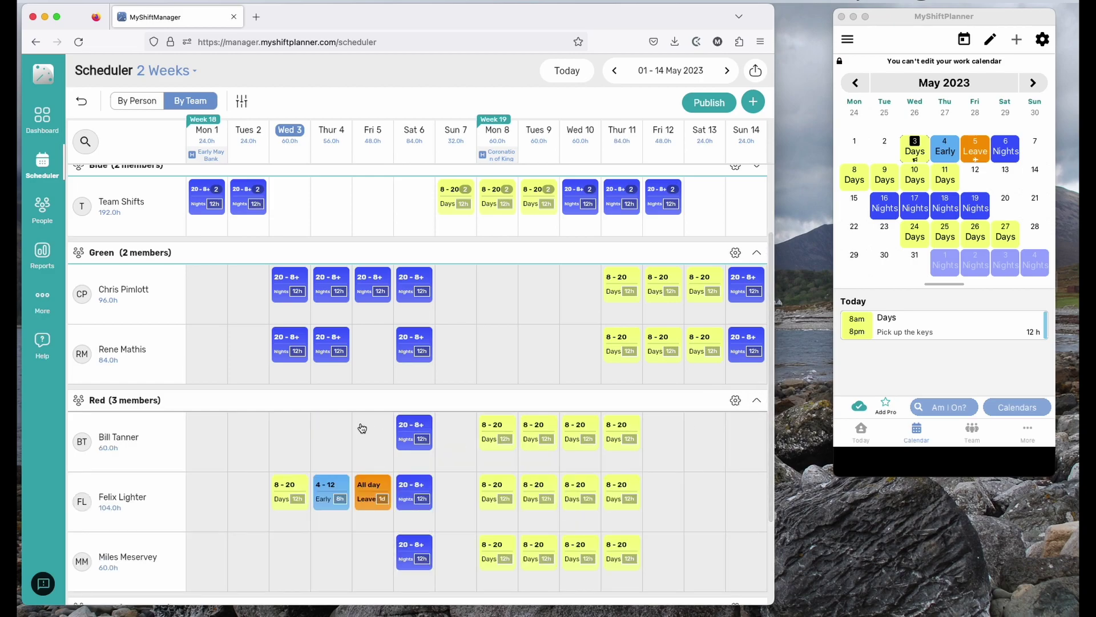
pyautogui.scroll(-2, 365, 428)
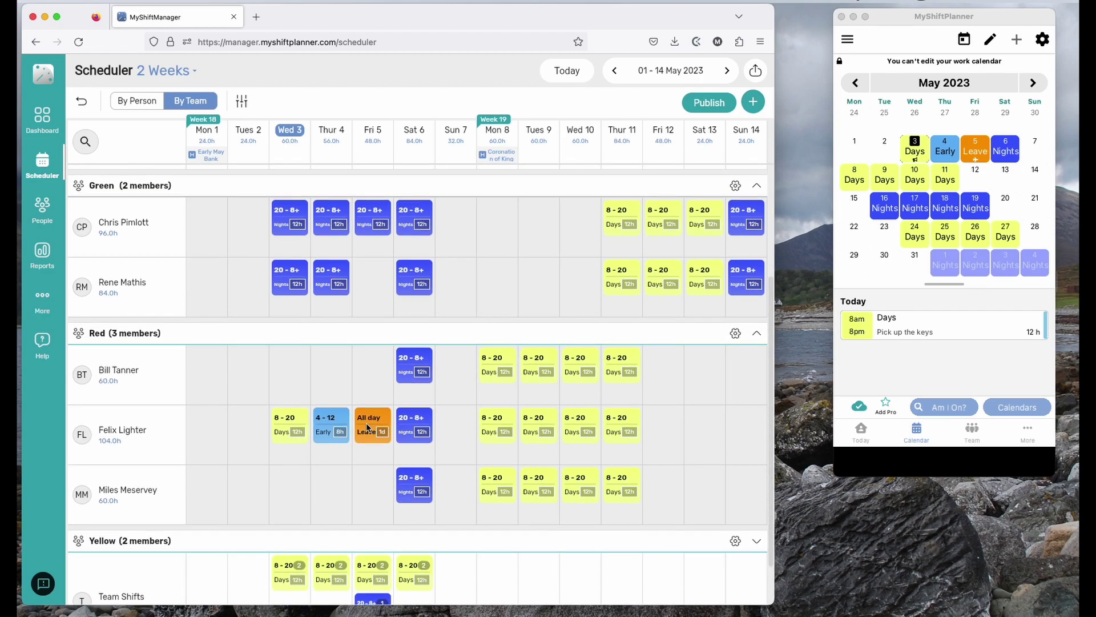
pyautogui.click(329, 417)
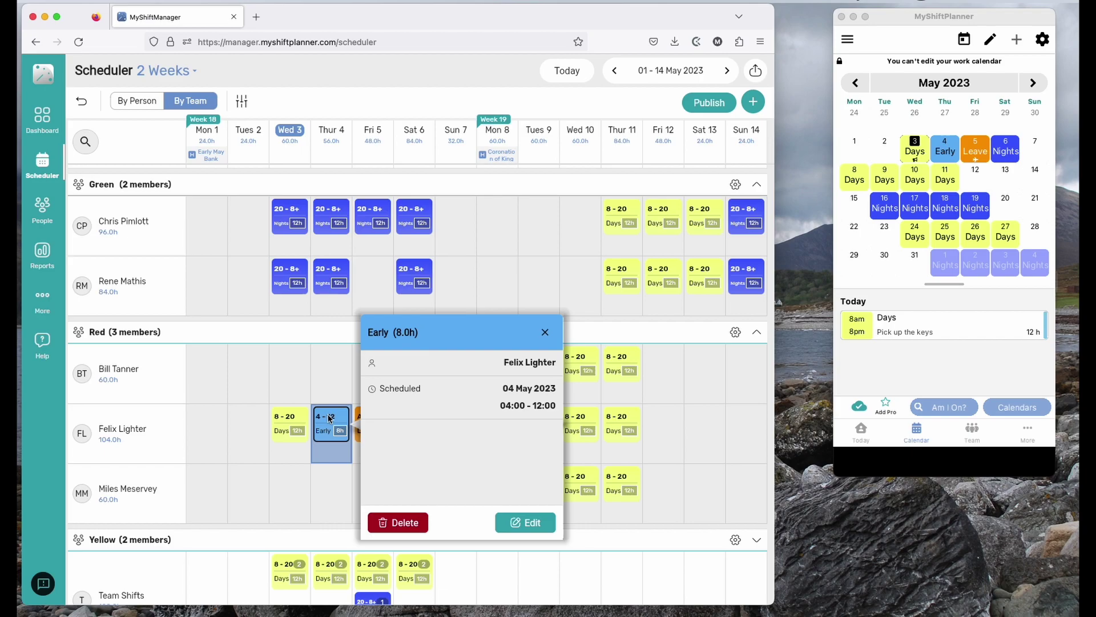
pyautogui.click(398, 522)
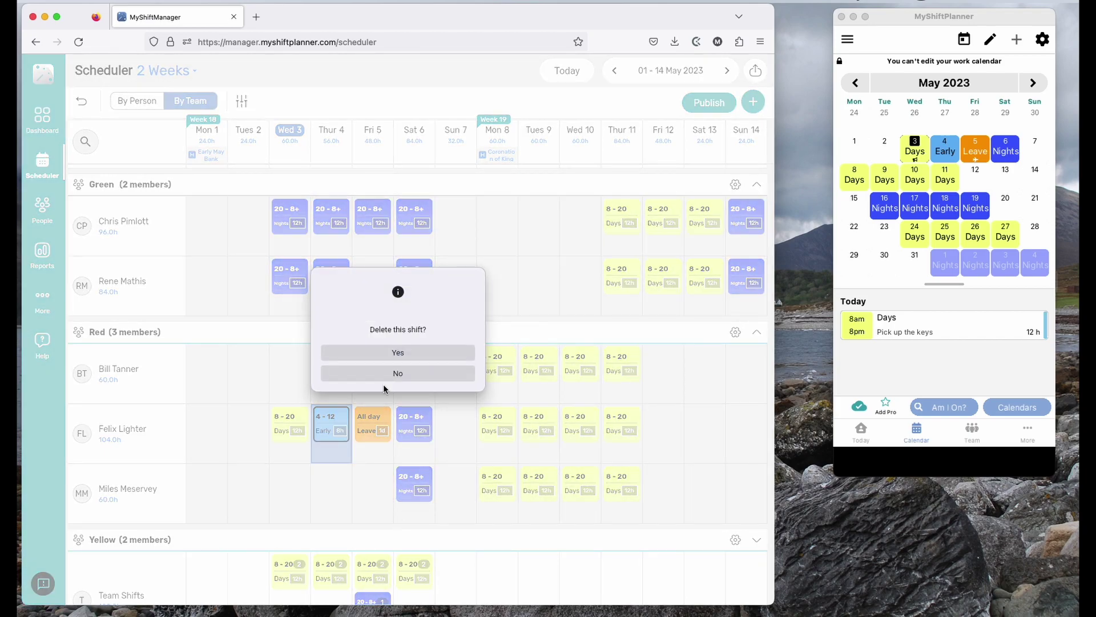
pyautogui.click(393, 354)
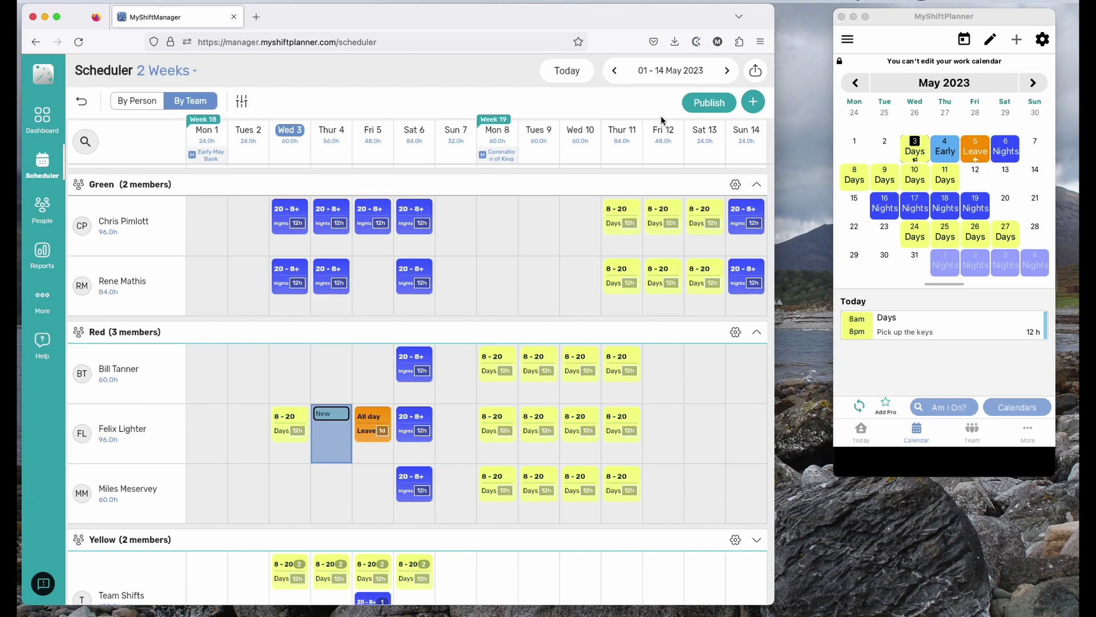
# Step: Publish the deletion to the team and dismiss the confirmation message
pyautogui.click(701, 102)
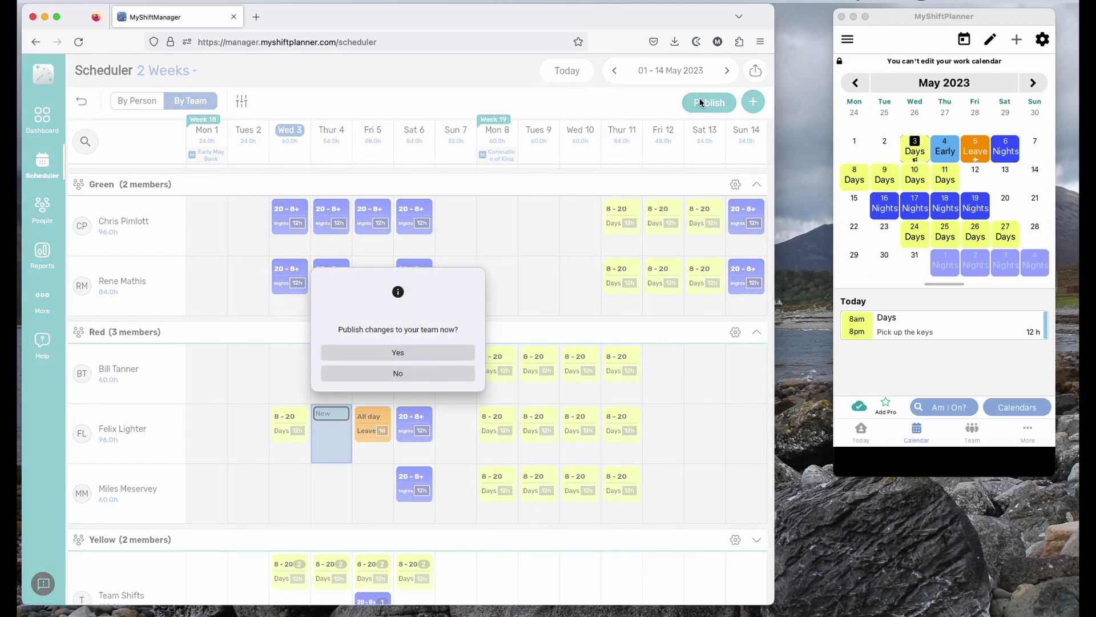
pyautogui.click(398, 355)
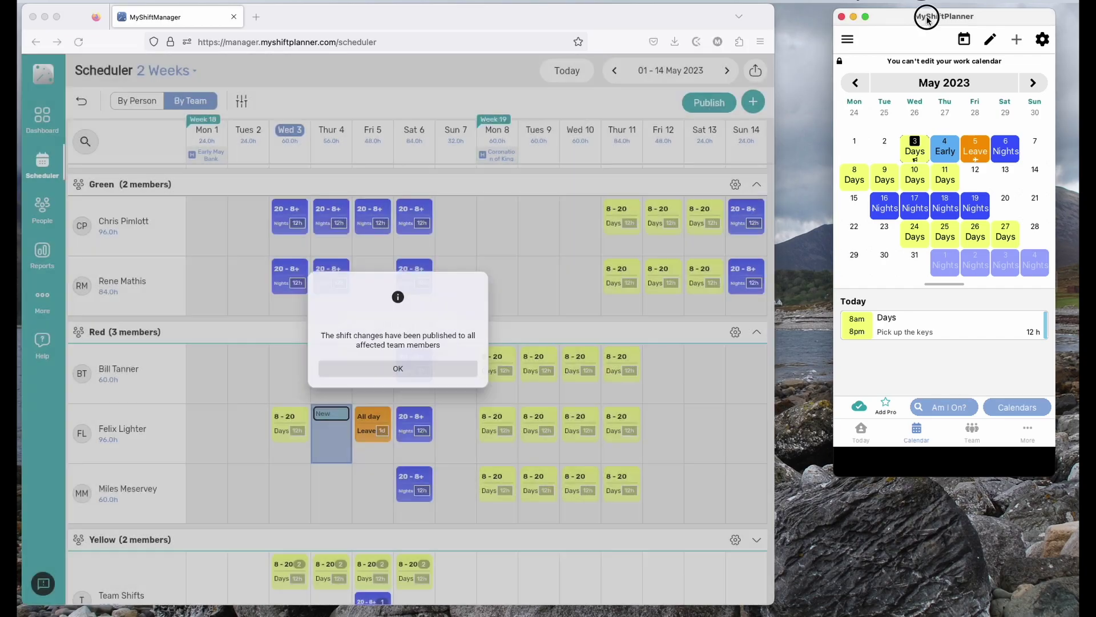
pyautogui.click(927, 21)
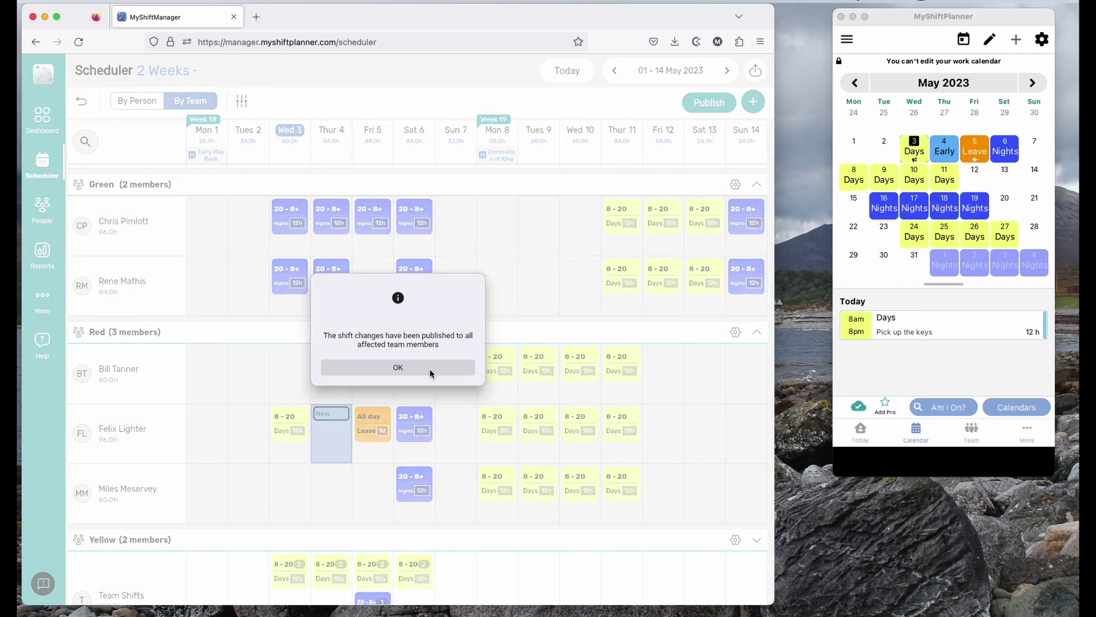
pyautogui.click(403, 368)
# Step: In MyShiftPlanner, acknowledge the 'Your manager has made changes' notice with OK
pyautogui.click(969, 20)
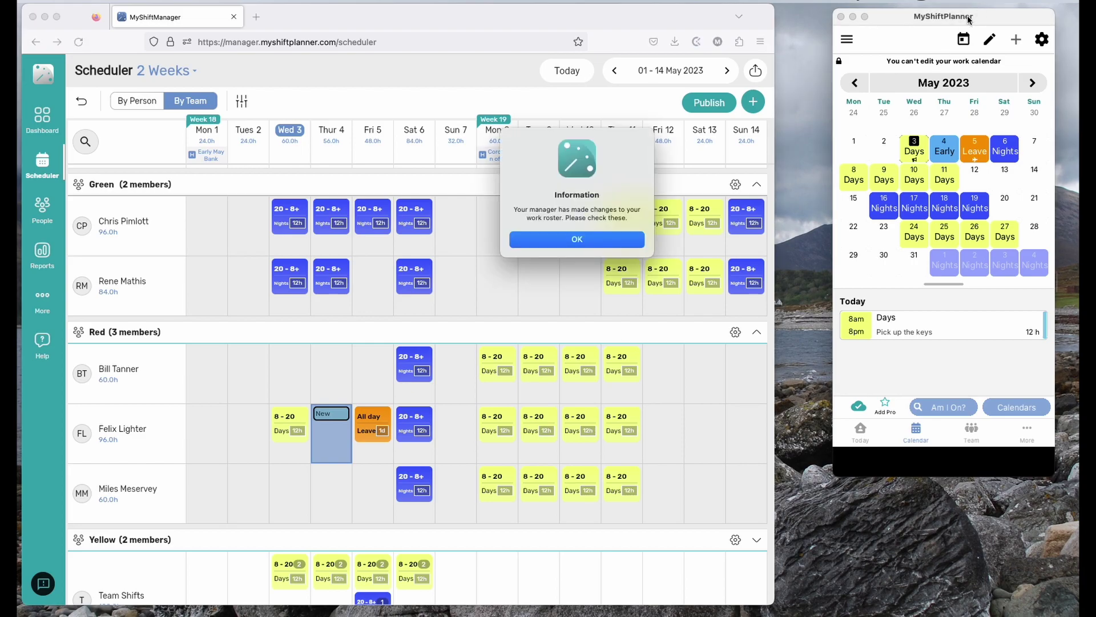
pyautogui.click(559, 241)
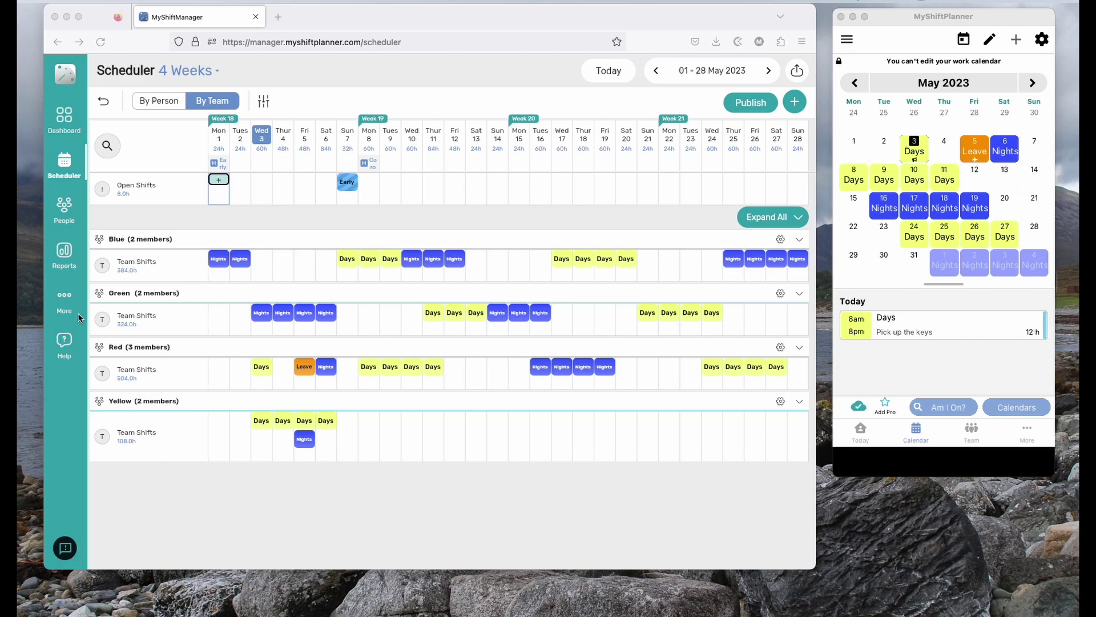
# Step: Browse the Help tutorials, open and close Send Feedback, then return to the Dashboard
pyautogui.click(64, 349)
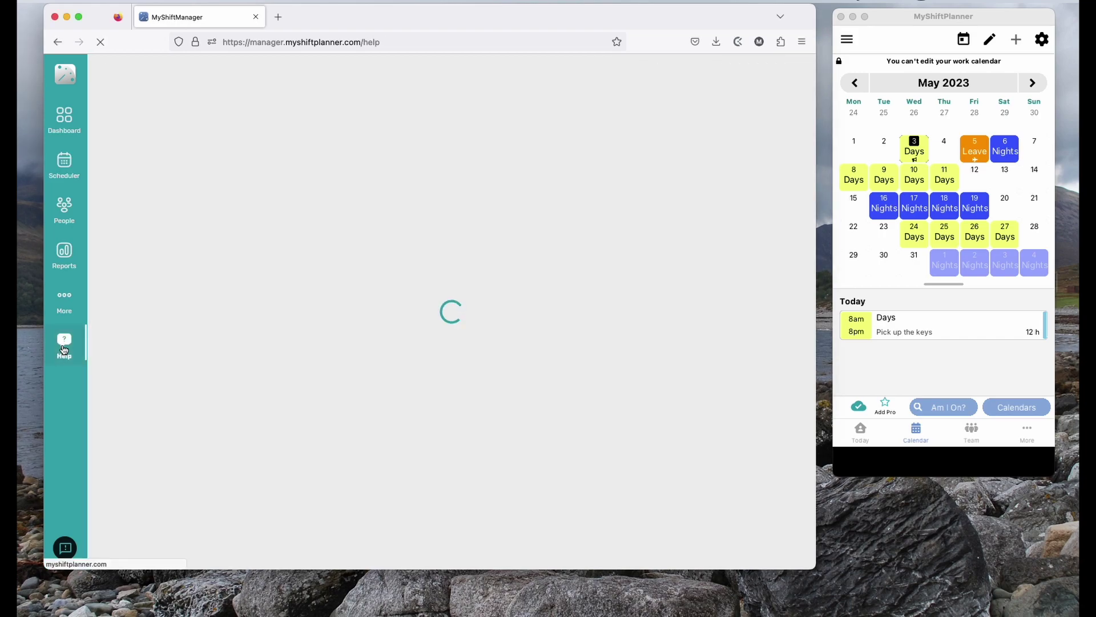
pyautogui.scroll(-5, 632, 331)
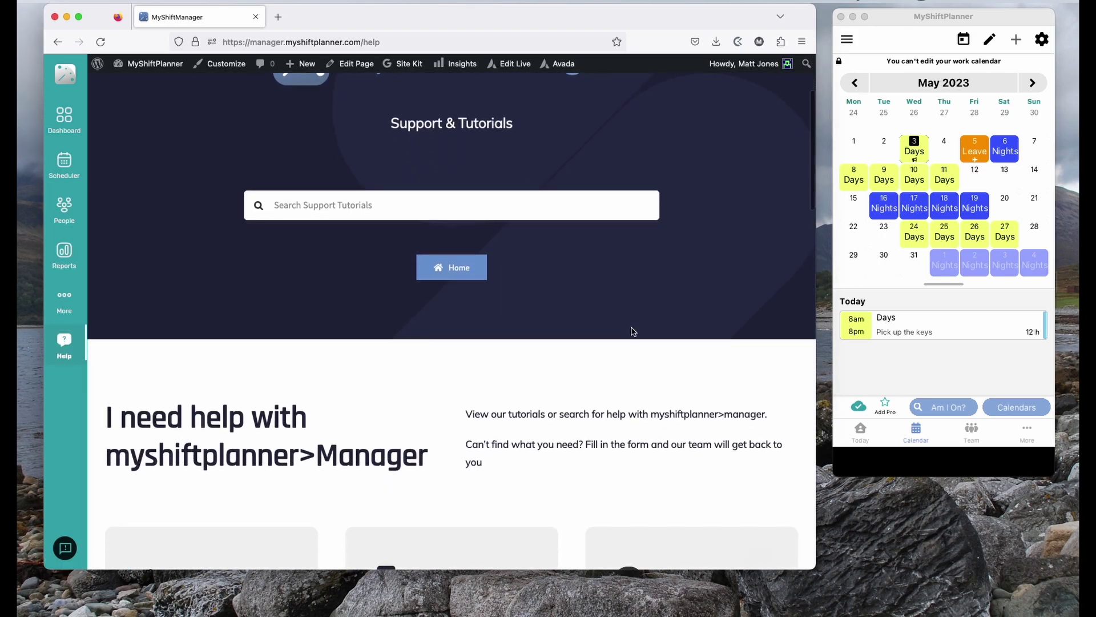
pyautogui.scroll(-3, 665, 312)
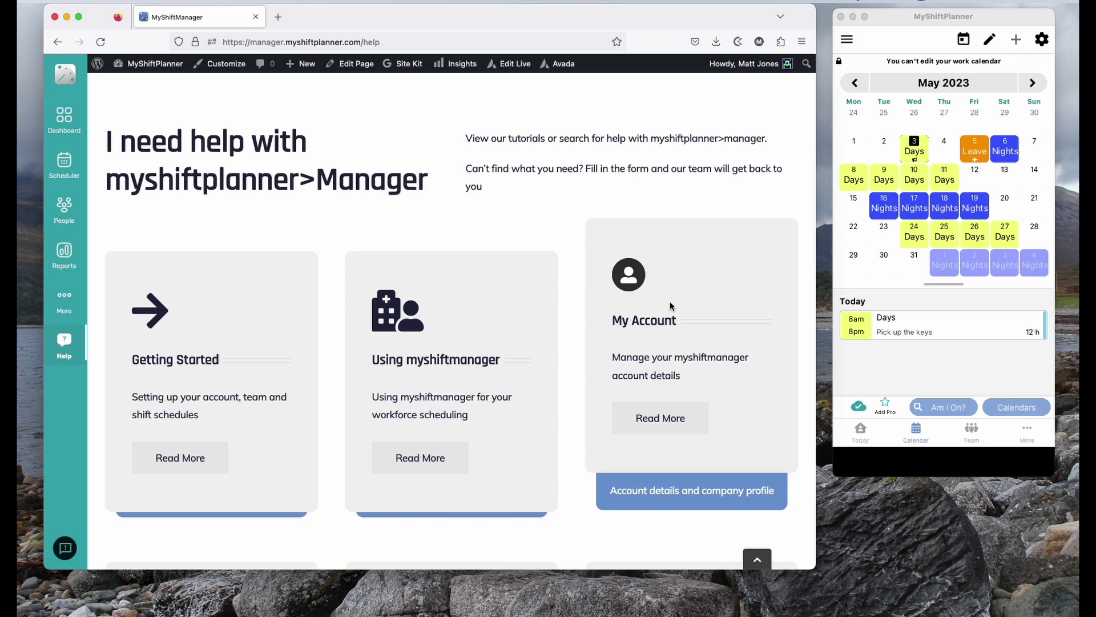
pyautogui.click(65, 549)
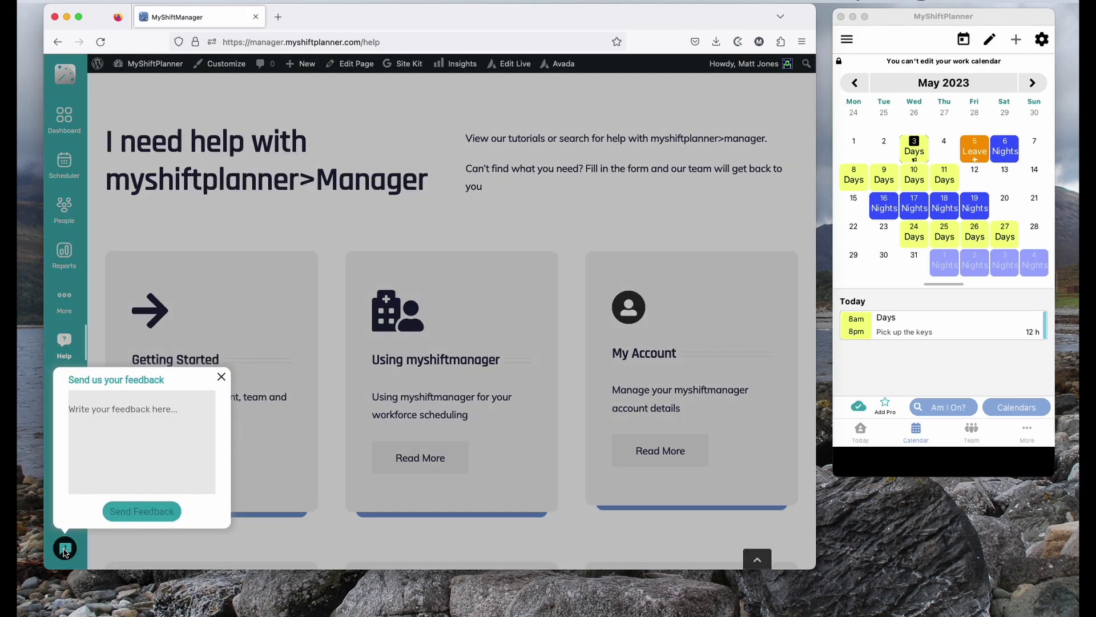
pyautogui.click(221, 378)
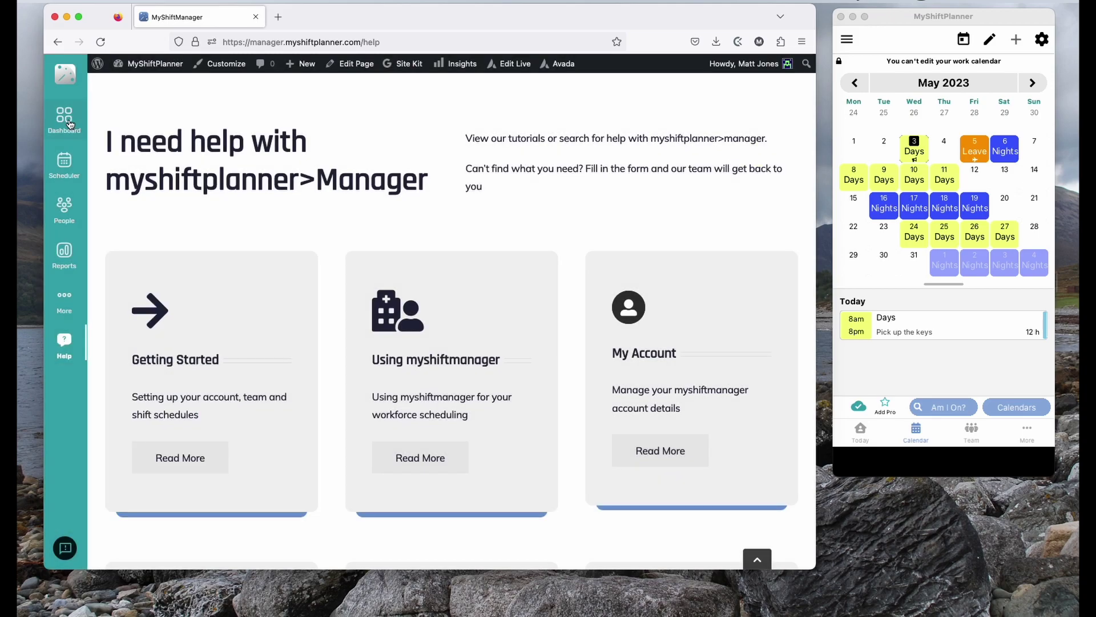
pyautogui.click(69, 124)
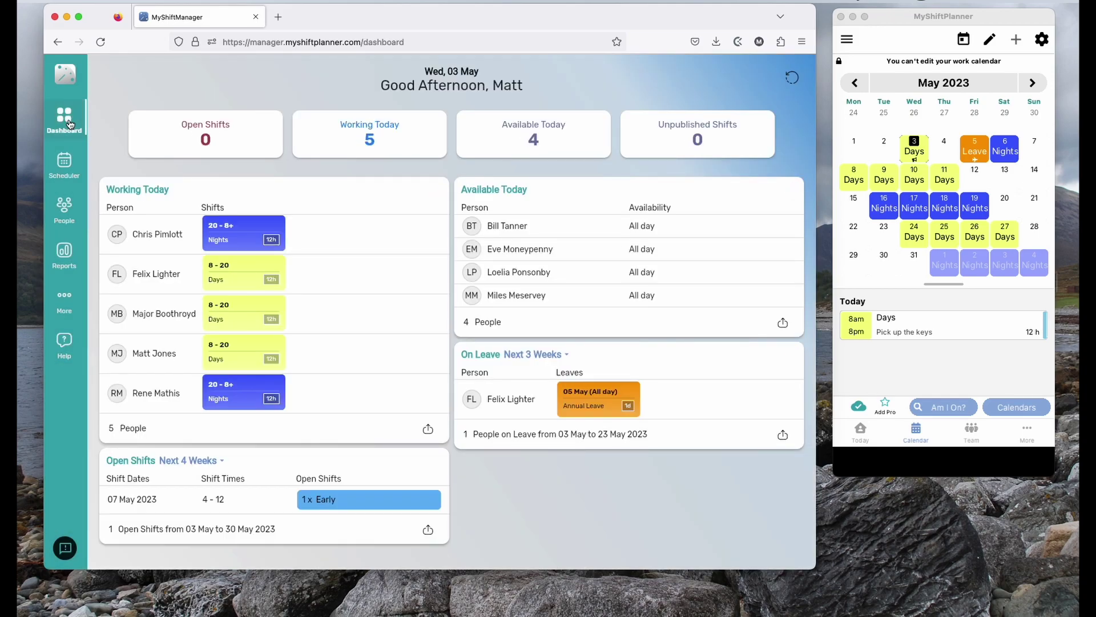
# Step: View the weekly scheduled-hours report and its export menu, then go back to the Scheduler
pyautogui.click(68, 262)
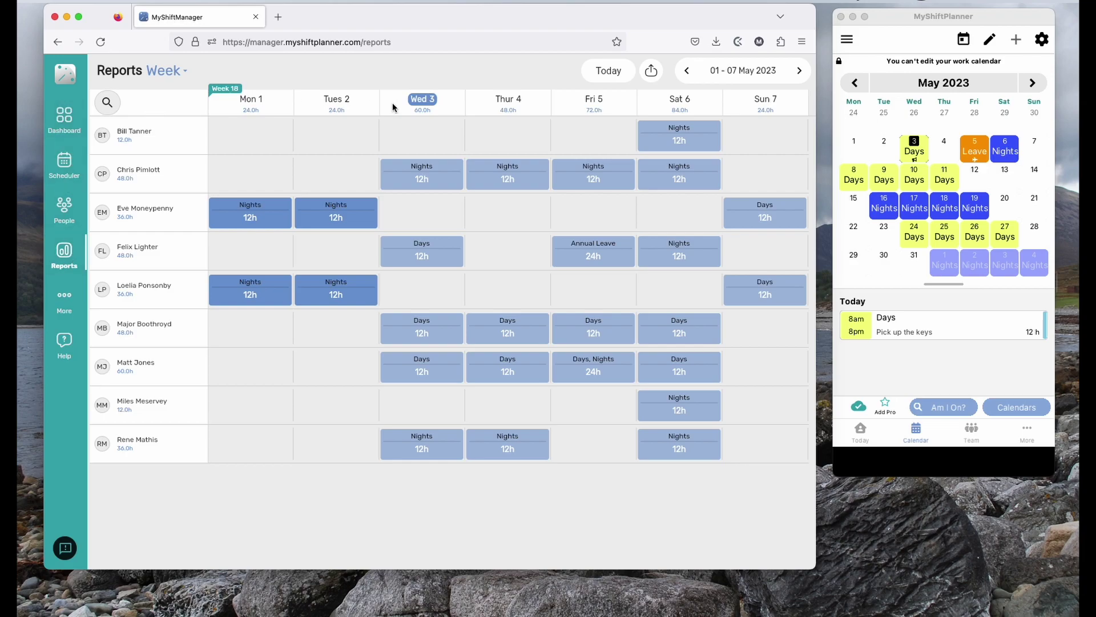
pyautogui.click(651, 71)
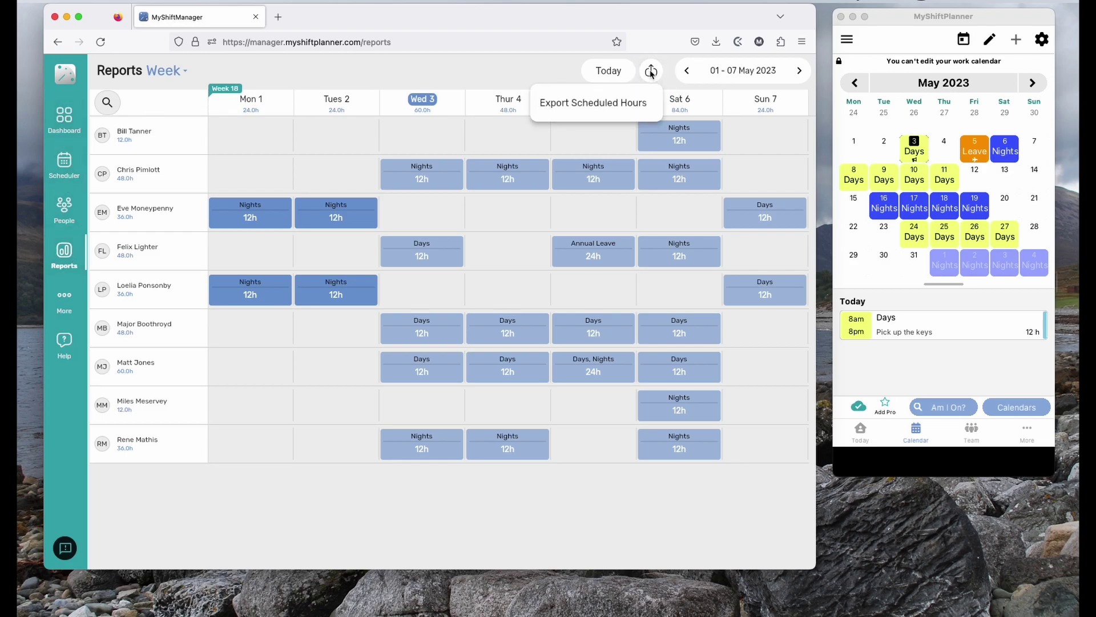
pyautogui.click(372, 72)
pyautogui.click(60, 167)
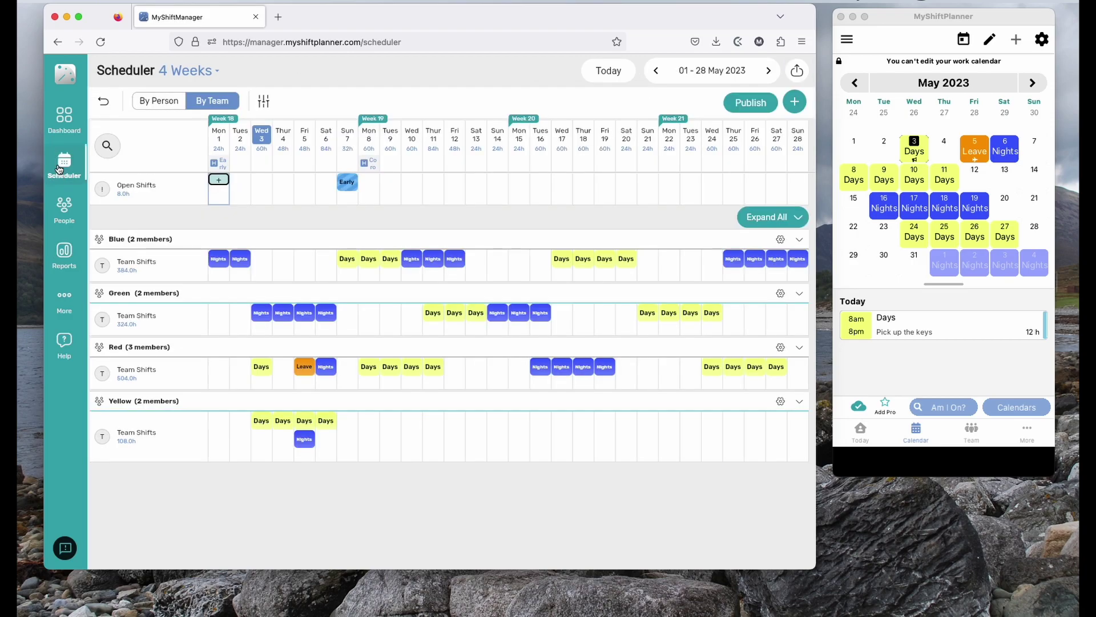